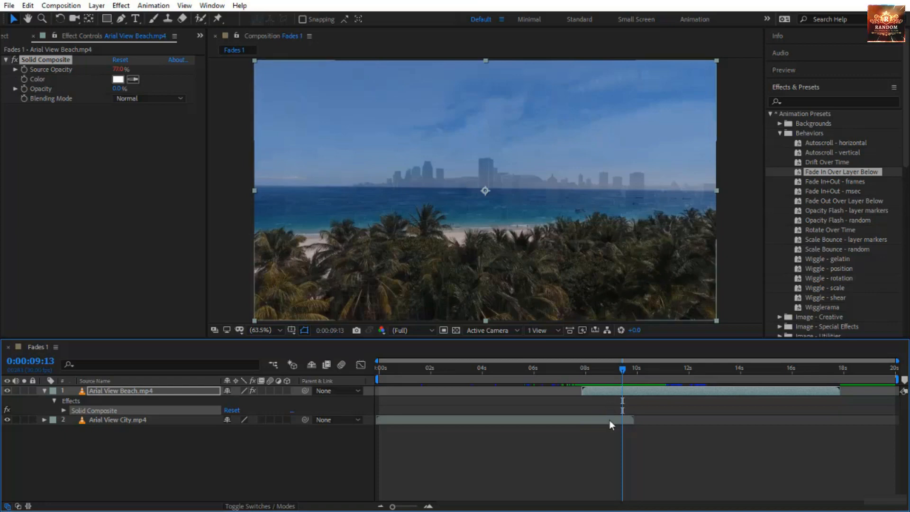
# Apply the Colorize - moonshadows preset to the Arial View Beach footage in the Colorize composition
pyautogui.click(610, 420)
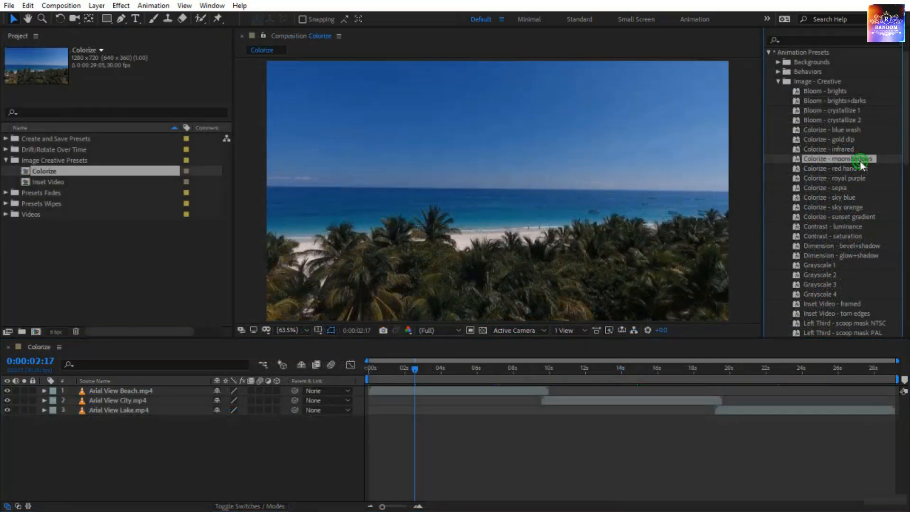
pyautogui.moveTo(853, 159); pyautogui.dragTo(623, 186)
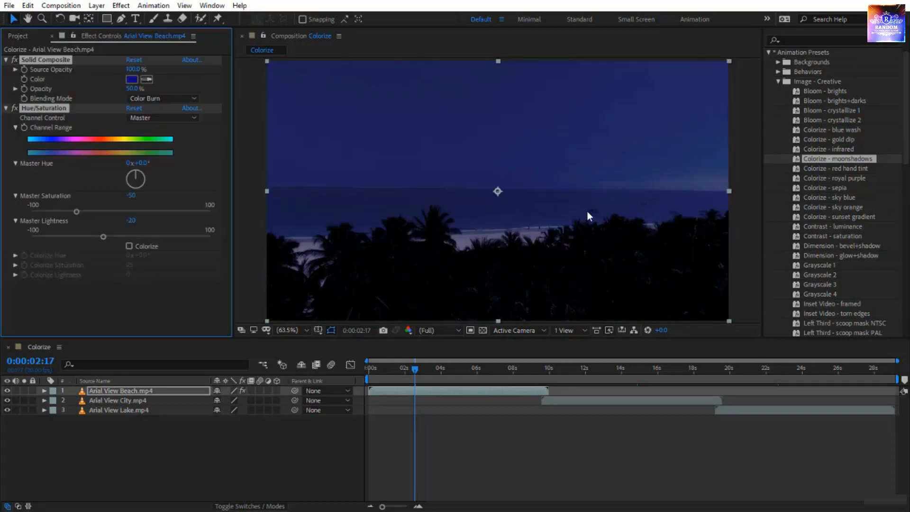
pyautogui.click(743, 219)
pyautogui.click(545, 185)
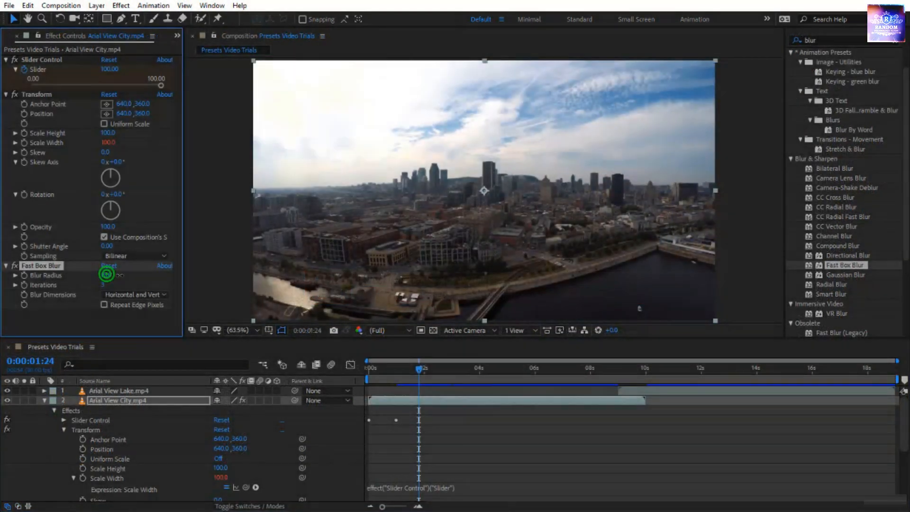
# Test the Fast Box Blur radius on the Arial View City layer and start saving its effects as an animation preset
pyautogui.moveTo(107, 275); pyautogui.dragTo(65, 282)
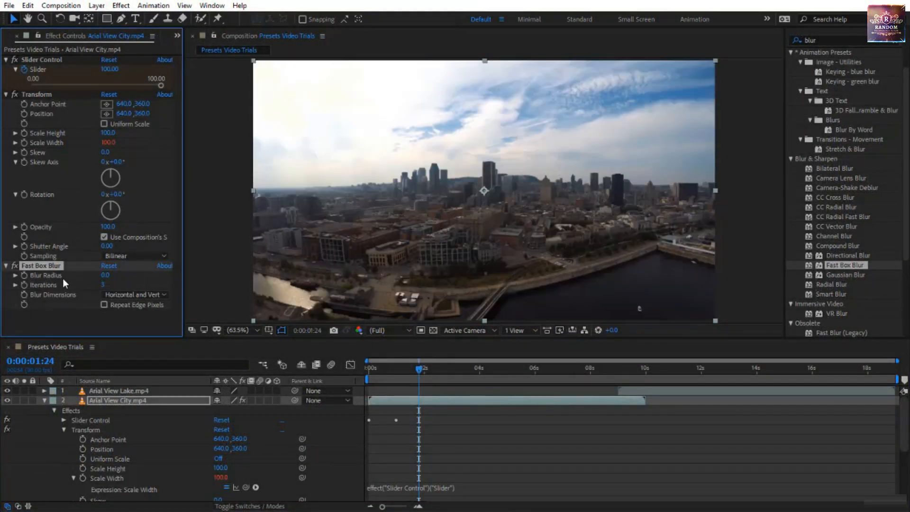
pyautogui.click(153, 5)
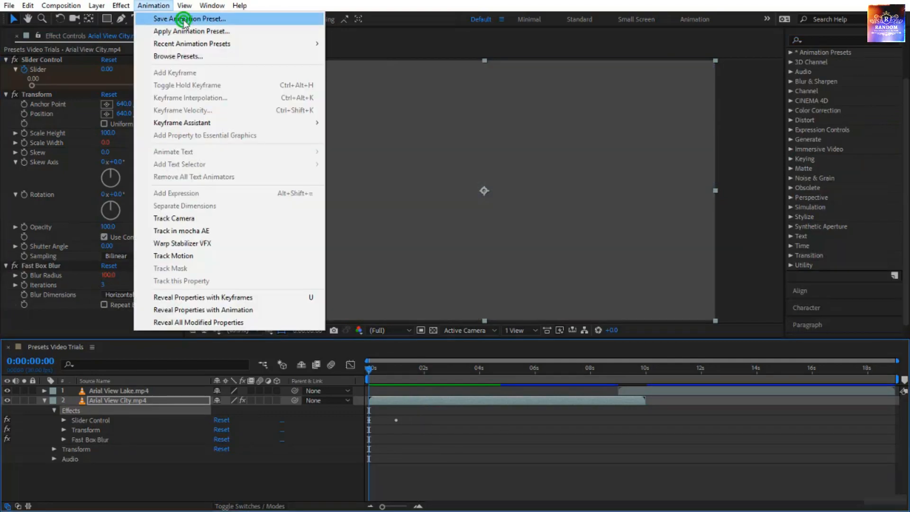
pyautogui.click(187, 16)
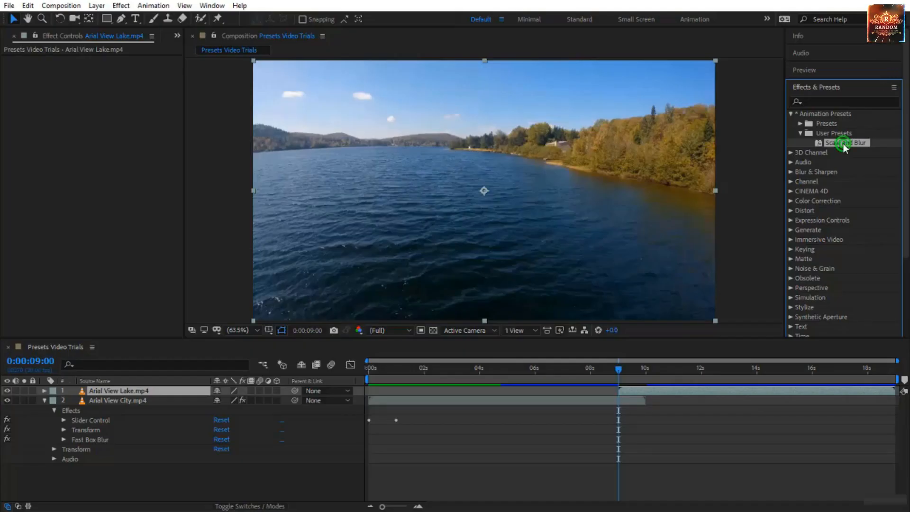
# Apply the Scale and Blur user preset to the Arial View Lake layer at 0:00:09:00 and expand its effect properties
pyautogui.moveTo(843, 143); pyautogui.dragTo(653, 387)
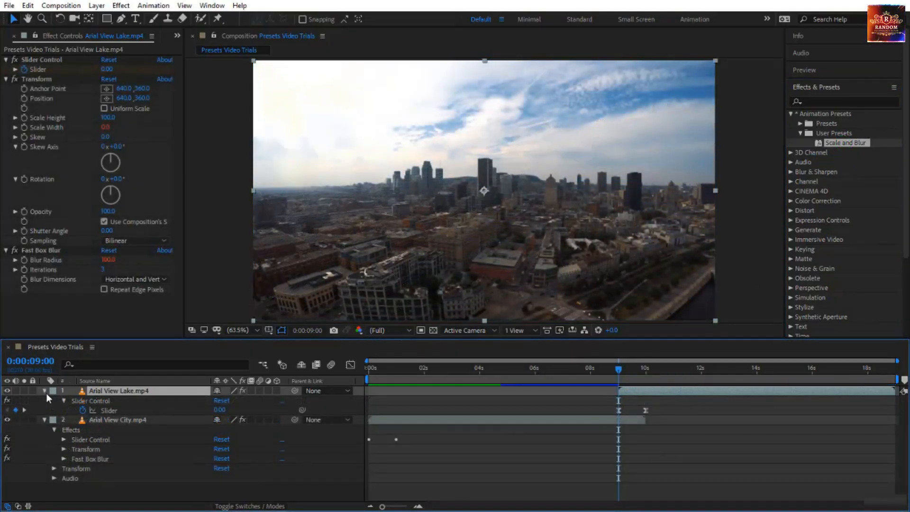
pyautogui.click(45, 390)
pyautogui.click(44, 391)
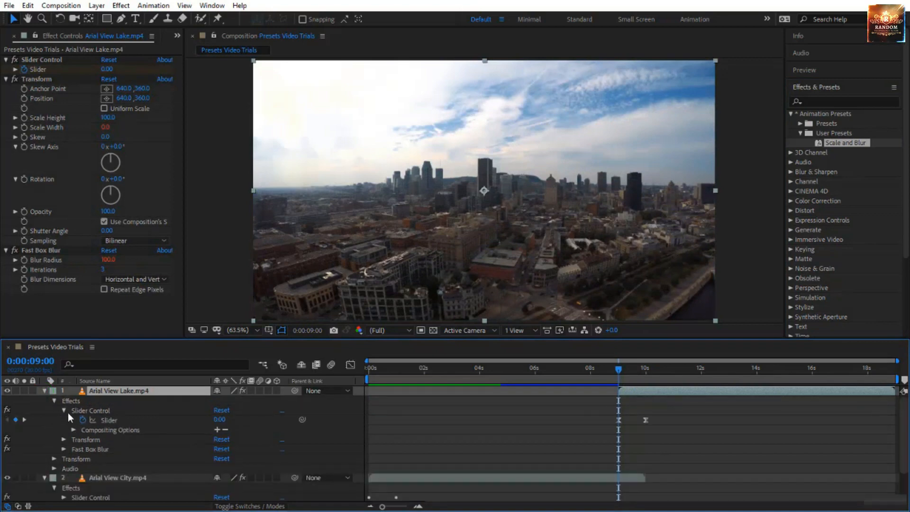
pyautogui.click(63, 409)
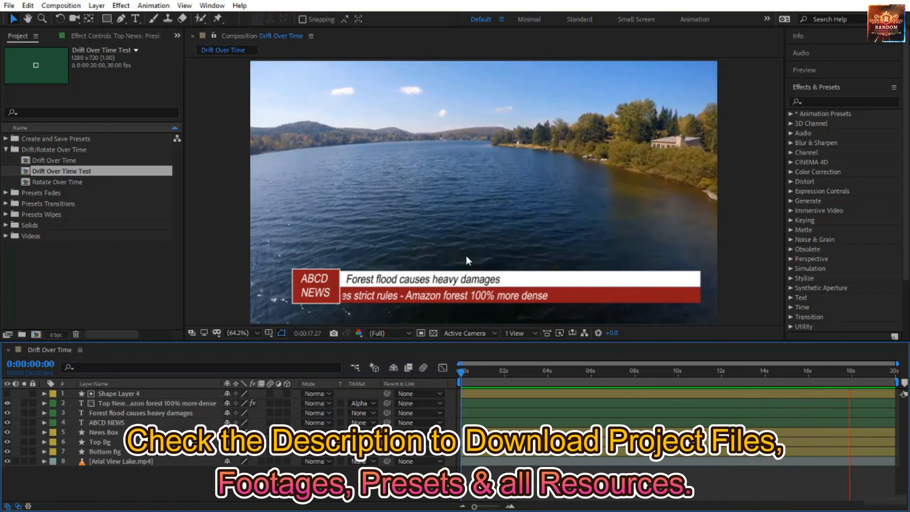
# Scrub the Drift Over Time composition from the start to 0:00:06:21 to preview the scrolling news ticker
pyautogui.click(461, 372)
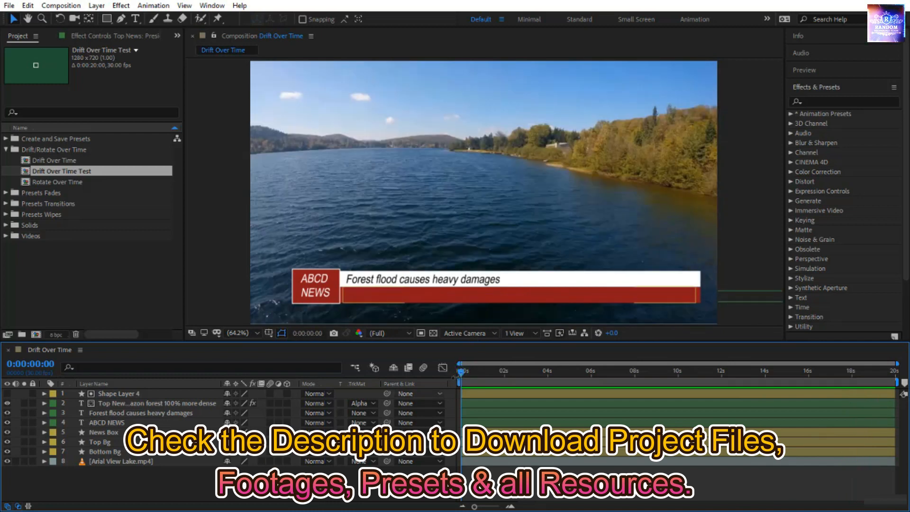
pyautogui.moveTo(461, 373); pyautogui.dragTo(606, 400)
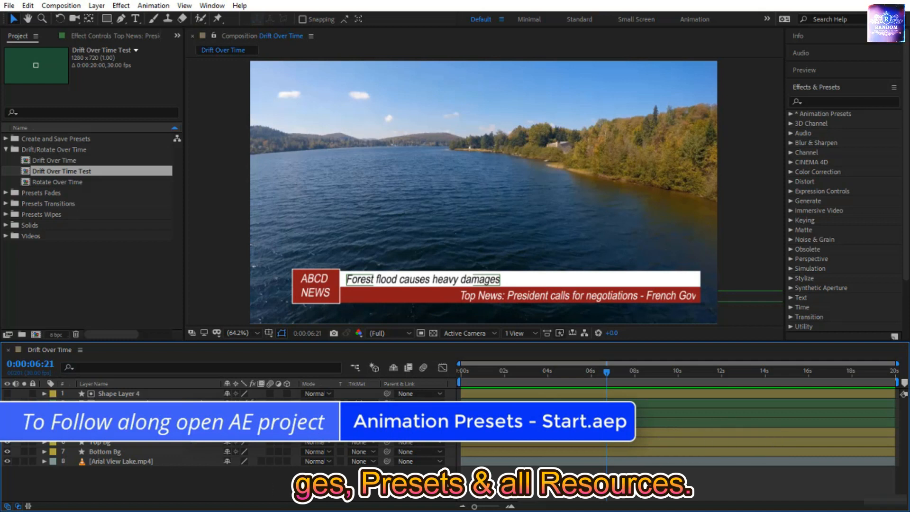
pyautogui.click(499, 480)
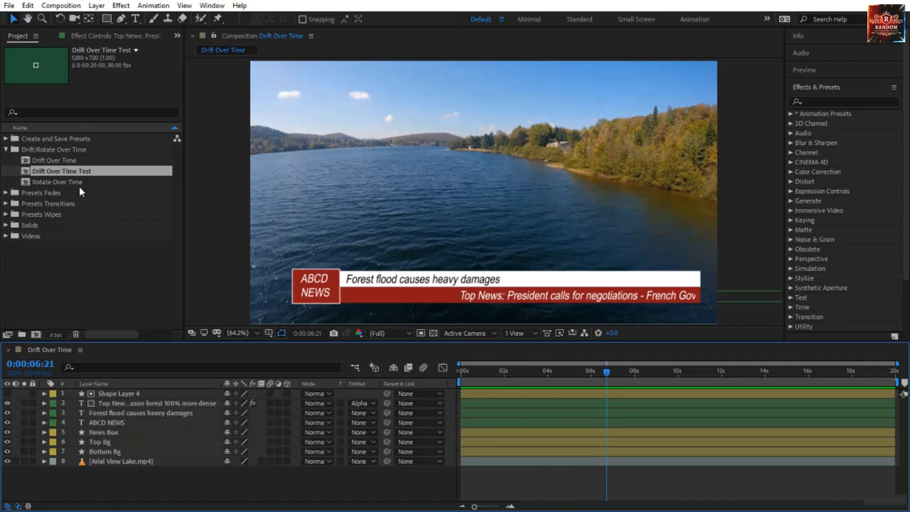
# Open the Drift Over Time Test composition and select its white square shape layer
pyautogui.doubleClick(70, 171)
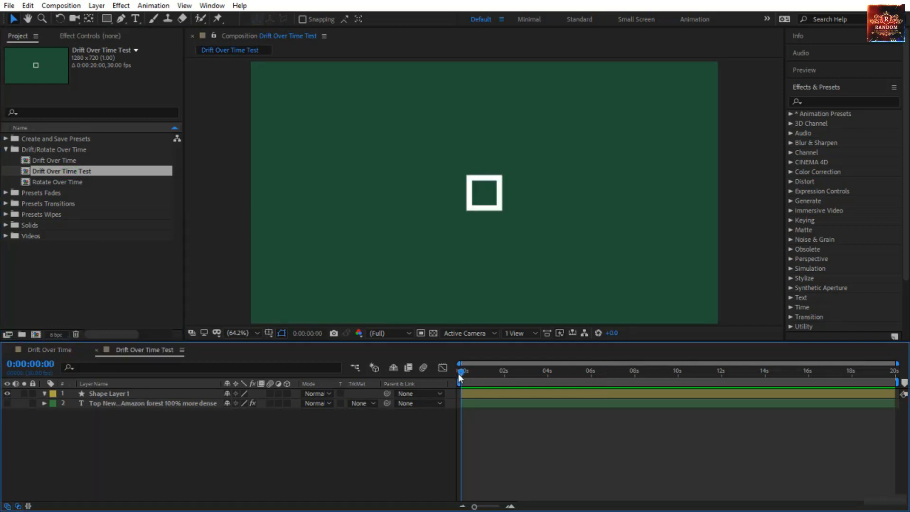
pyautogui.moveTo(457, 374); pyautogui.dragTo(518, 374)
pyautogui.click(493, 197)
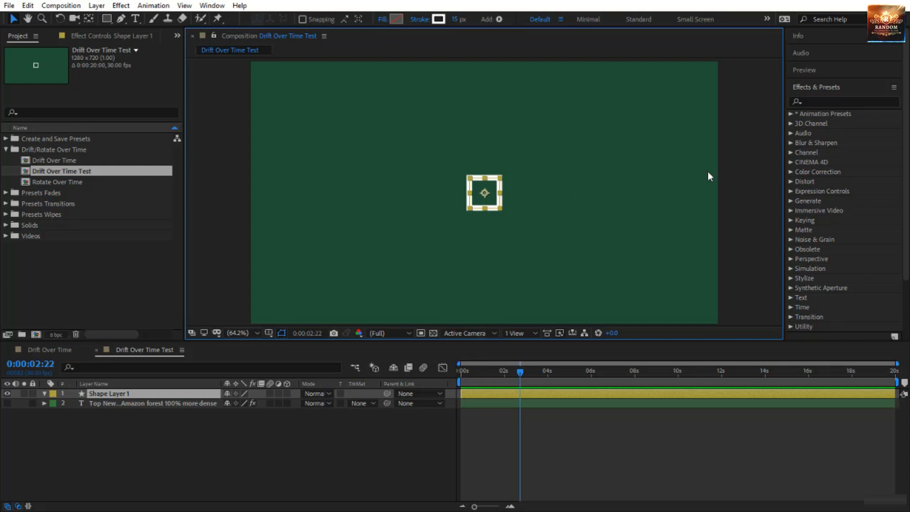
# Apply the Drift Over Time preset from the Behaviors animation presets to the white square at 0:00:00:00
pyautogui.click(790, 114)
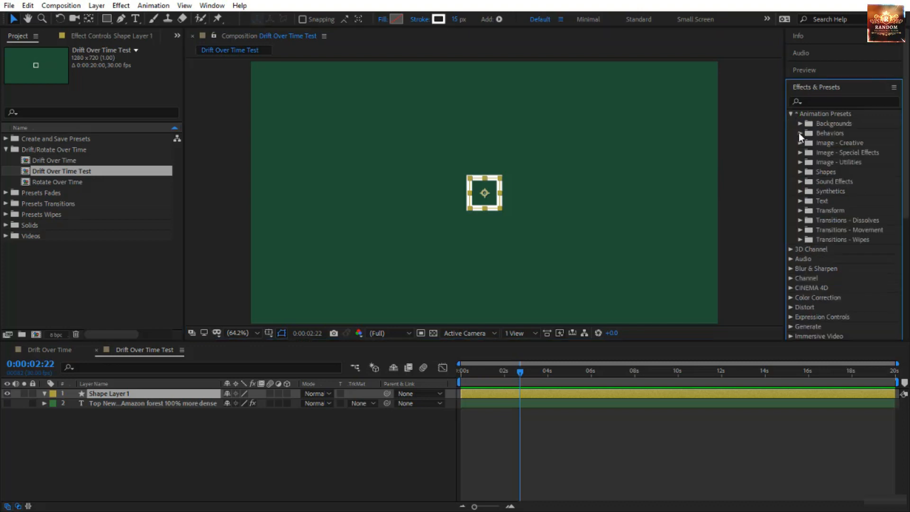
pyautogui.click(800, 134)
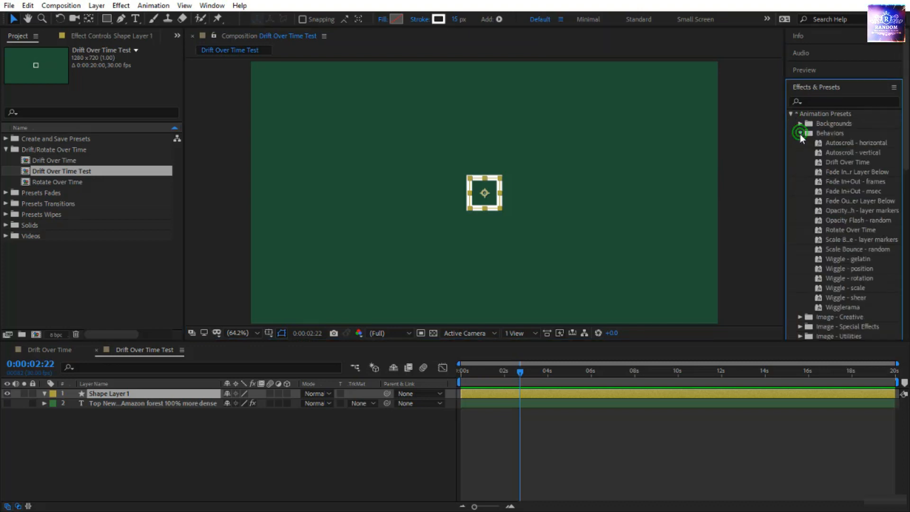
pyautogui.click(840, 162)
pyautogui.moveTo(783, 186); pyautogui.dragTo(769, 186)
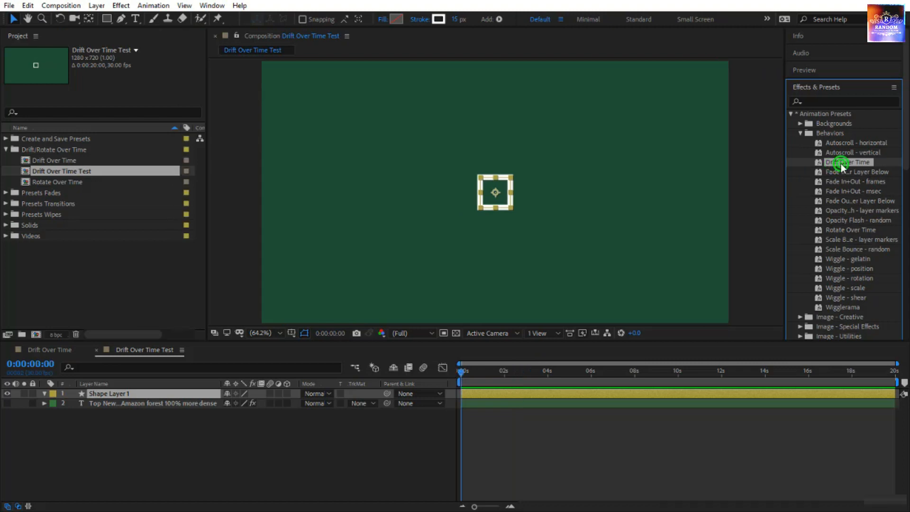
pyautogui.moveTo(843, 163); pyautogui.dragTo(502, 204)
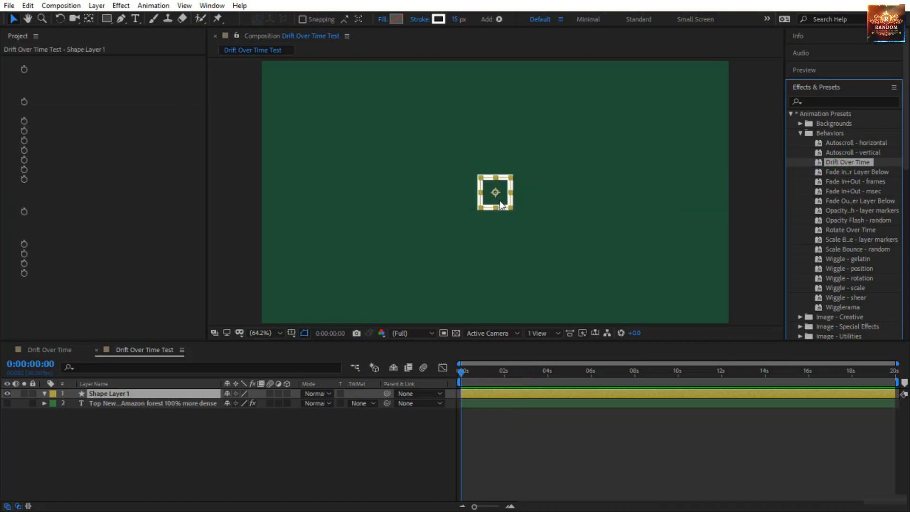
# Play back the square's drift animation and collapse the effect properties of Shape Layer 1
pyautogui.click(464, 445)
pyautogui.press('space')
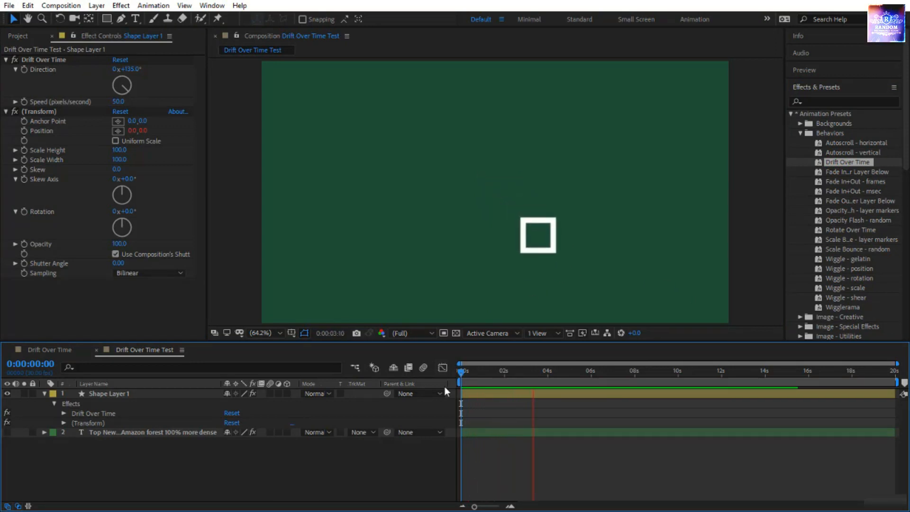
pyautogui.click(172, 395)
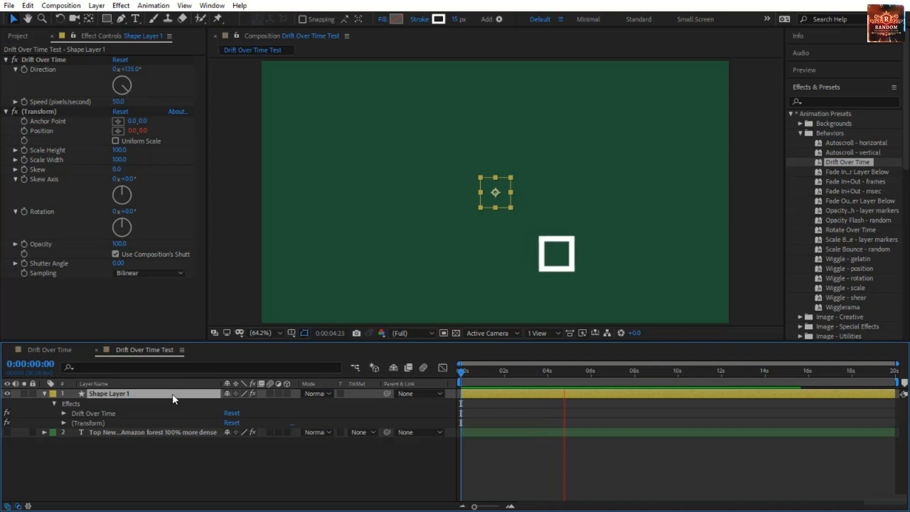
pyautogui.press('e')
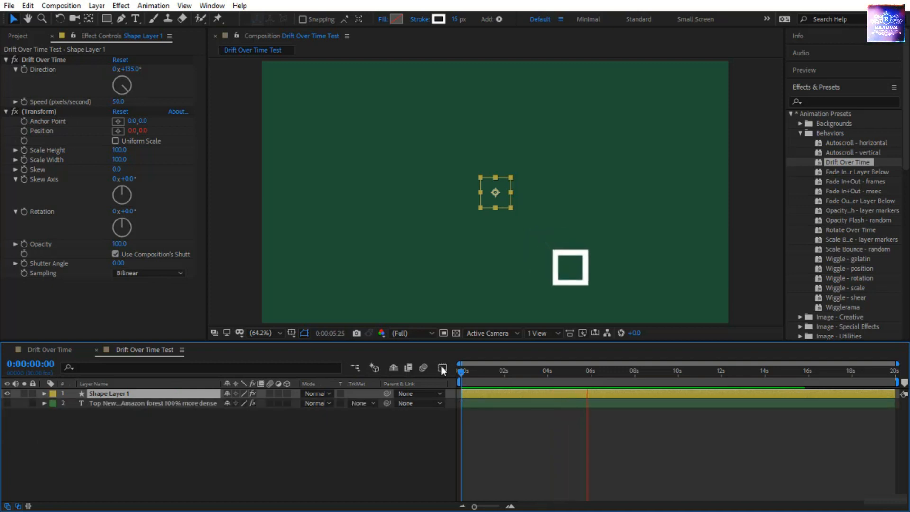
pyautogui.press('space')
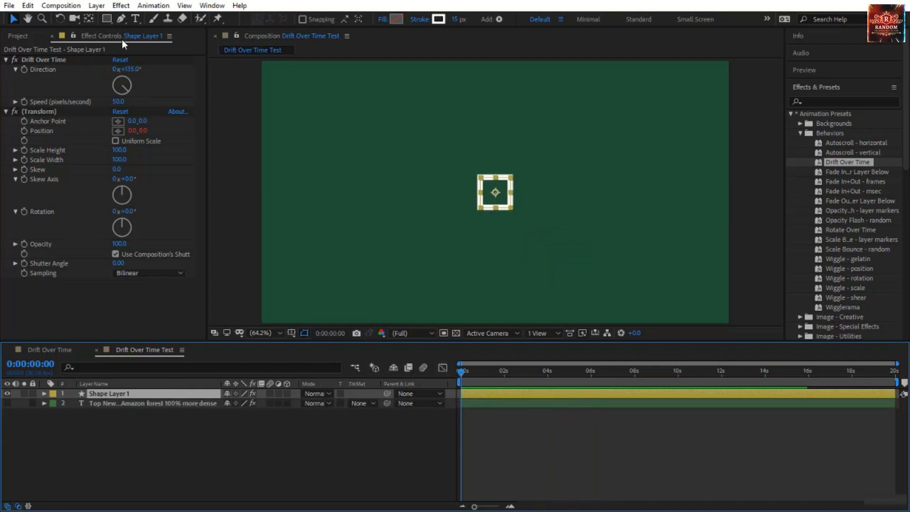
# Examine the Drift Over Time and Transform effects on Shape Layer 1 and scrub the timeline to check the default drift
pyautogui.click(45, 59)
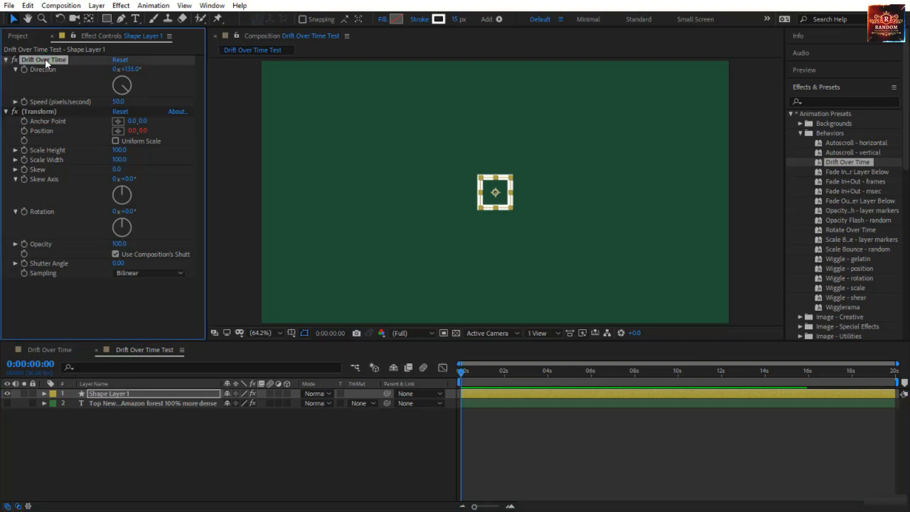
pyautogui.click(57, 109)
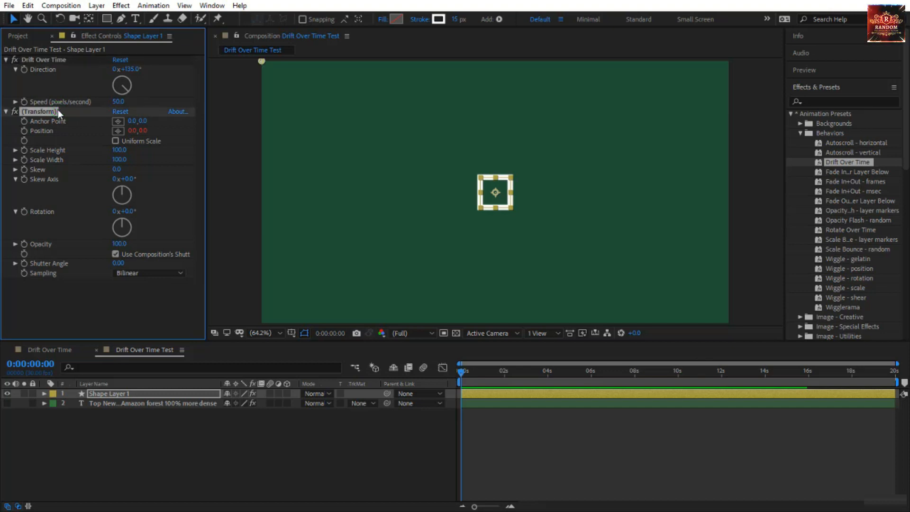
pyautogui.click(16, 129)
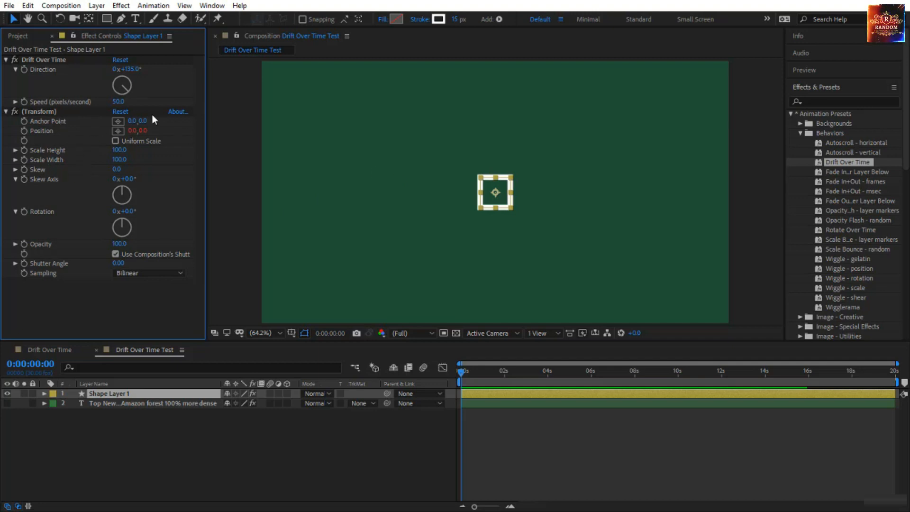
pyautogui.click(465, 374)
pyautogui.click(56, 62)
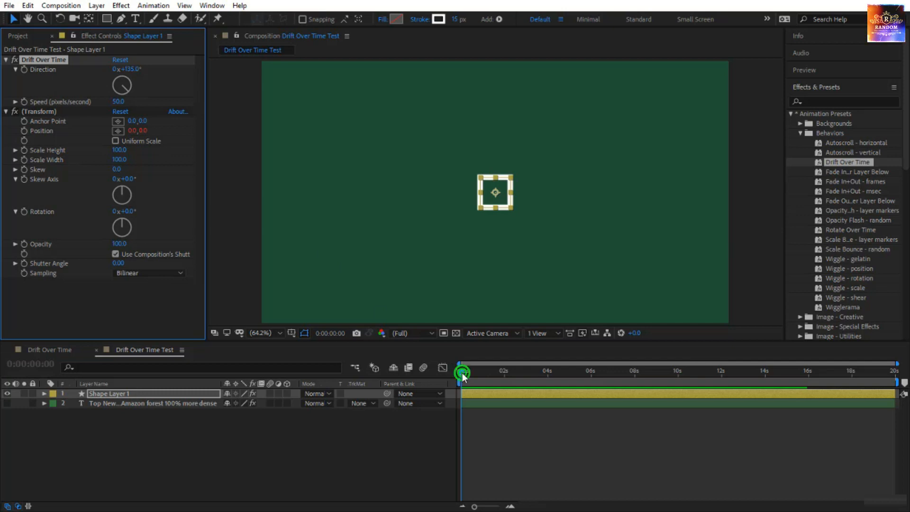
pyautogui.moveTo(462, 373); pyautogui.dragTo(397, 380)
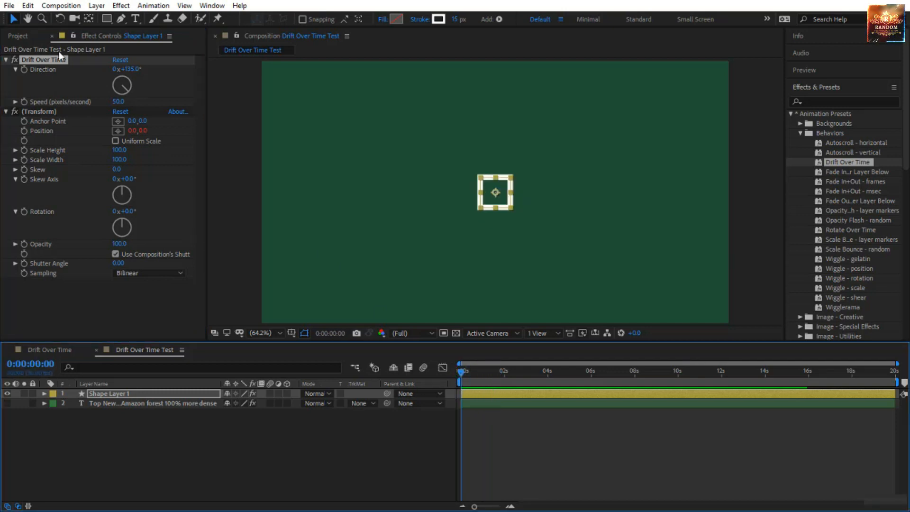
# Set the Drift Over Time direction to 0° and scrub the timeline to preview the square's movement
pyautogui.click(126, 70)
pyautogui.write('0')
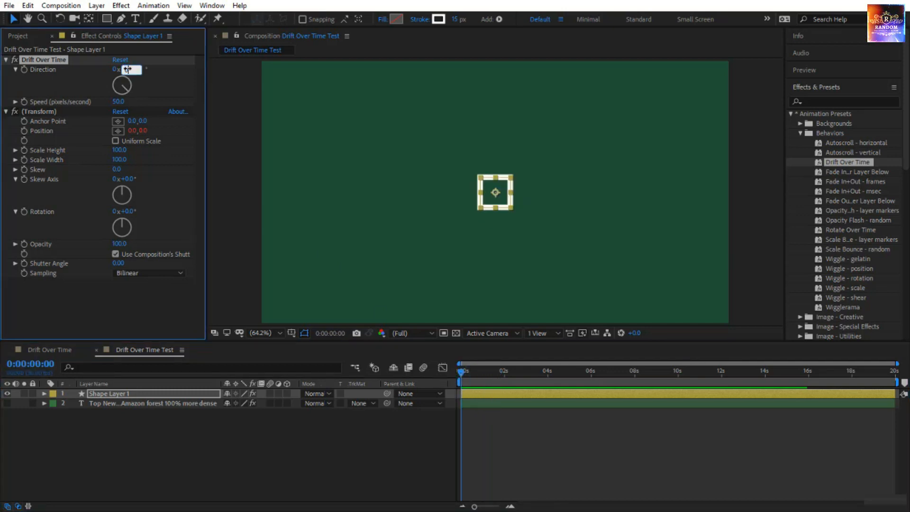
pyautogui.press('Return')
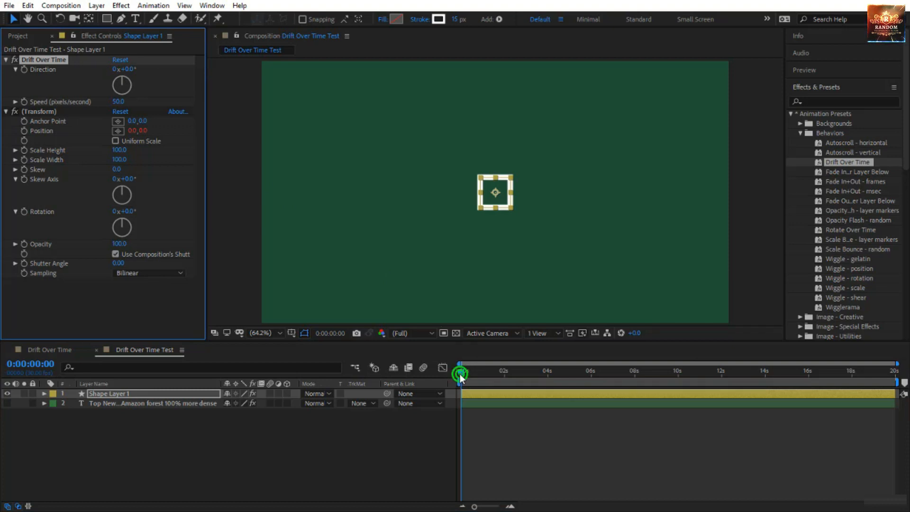
pyautogui.moveTo(460, 375); pyautogui.dragTo(418, 380)
# Change the square's drift direction to 90° and preview the movement from the start of the timeline
pyautogui.click(128, 69)
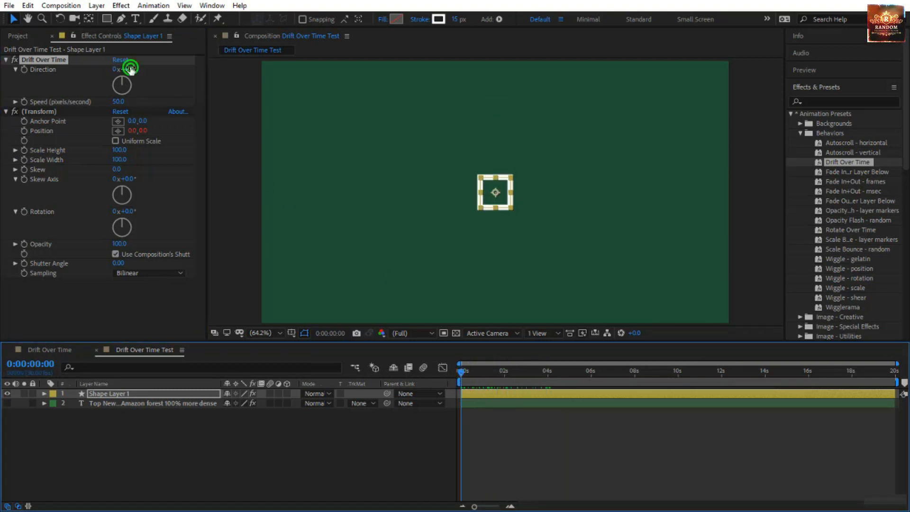
pyautogui.write('90')
pyautogui.press('Return')
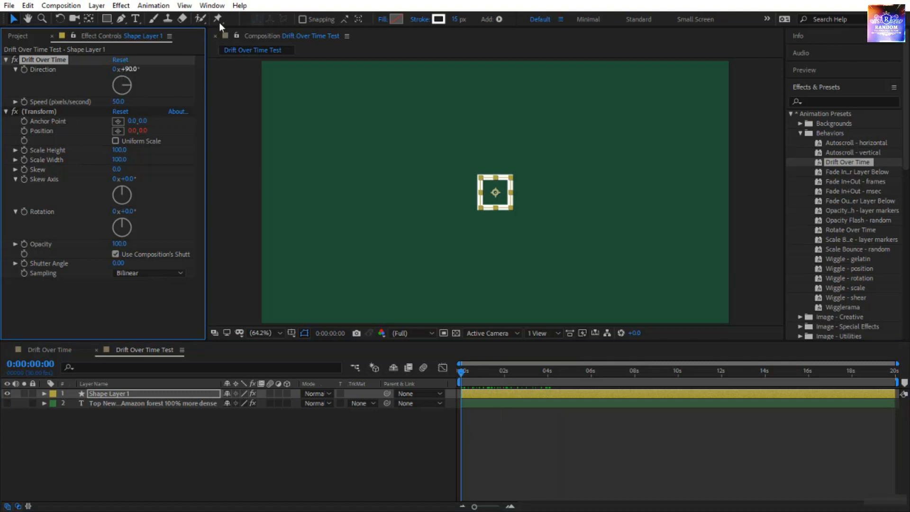
pyautogui.moveTo(463, 372); pyautogui.dragTo(349, 396)
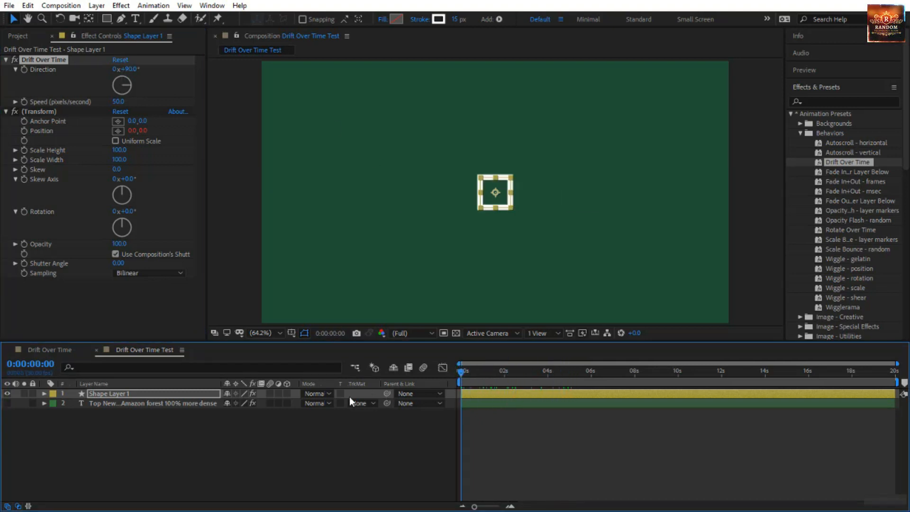
# Set the Drift Over Time direction to -90° and preview the square's resulting drift
pyautogui.click(126, 70)
pyautogui.write('-50')
pyautogui.press('Return')
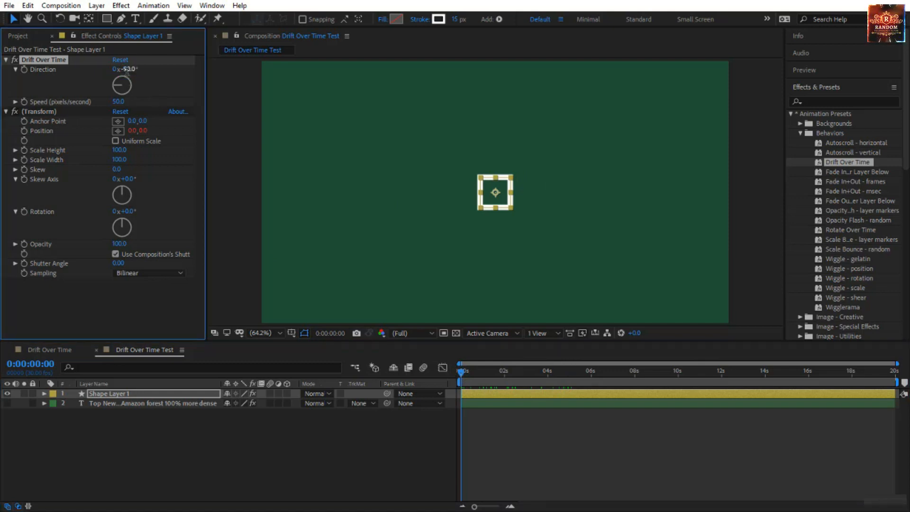
pyautogui.moveTo(465, 370); pyautogui.dragTo(379, 419)
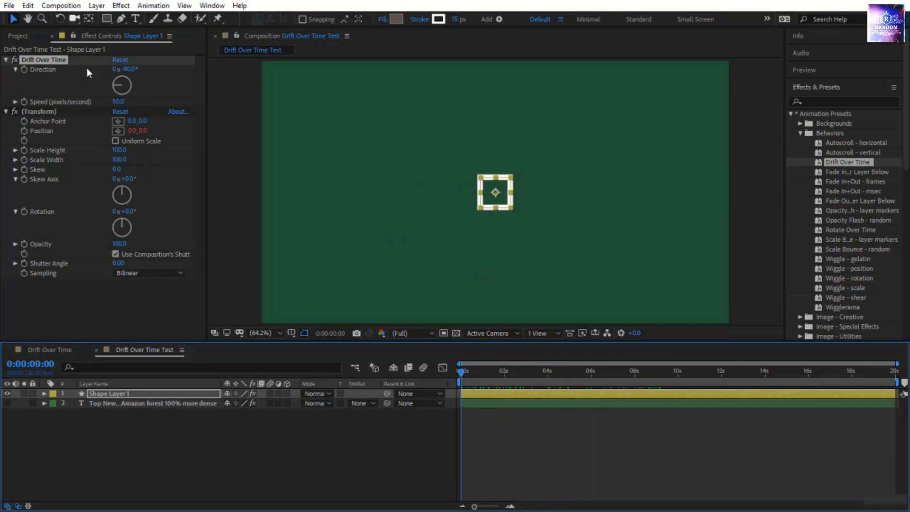
# Set the square's Drift Over Time speed to 250 pixels/second and preview the movement from the start of the timeline
pyautogui.click(119, 102)
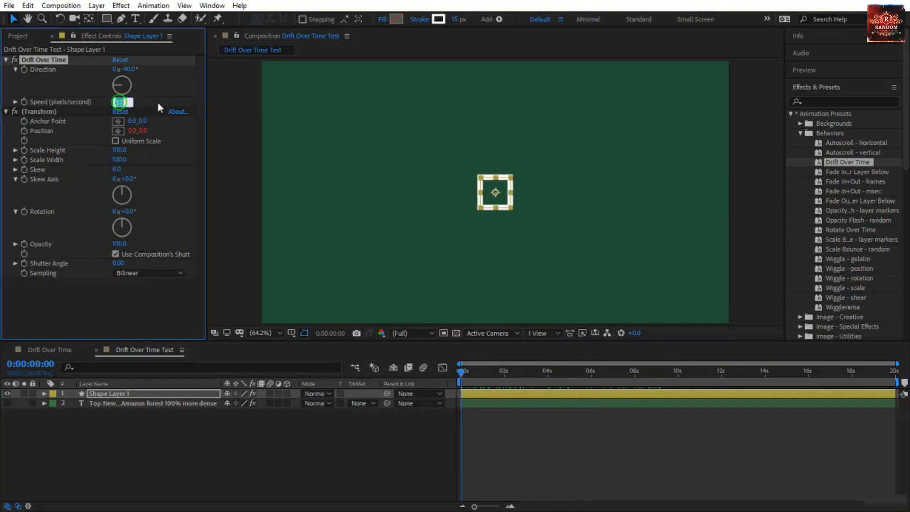
pyautogui.write('250')
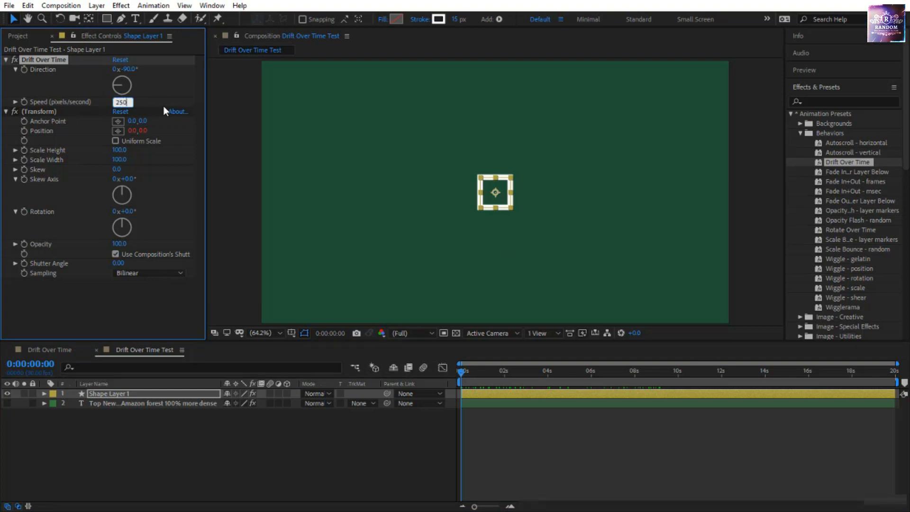
pyautogui.click(491, 432)
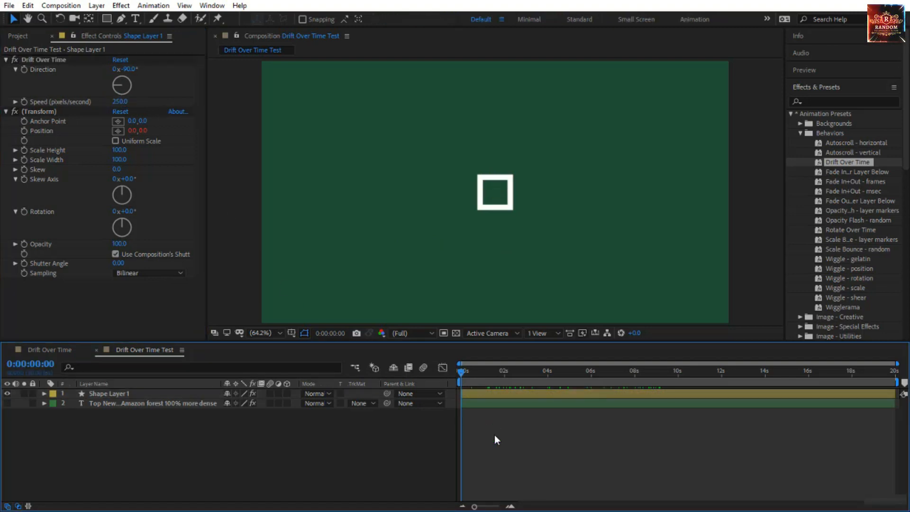
pyautogui.press('space')
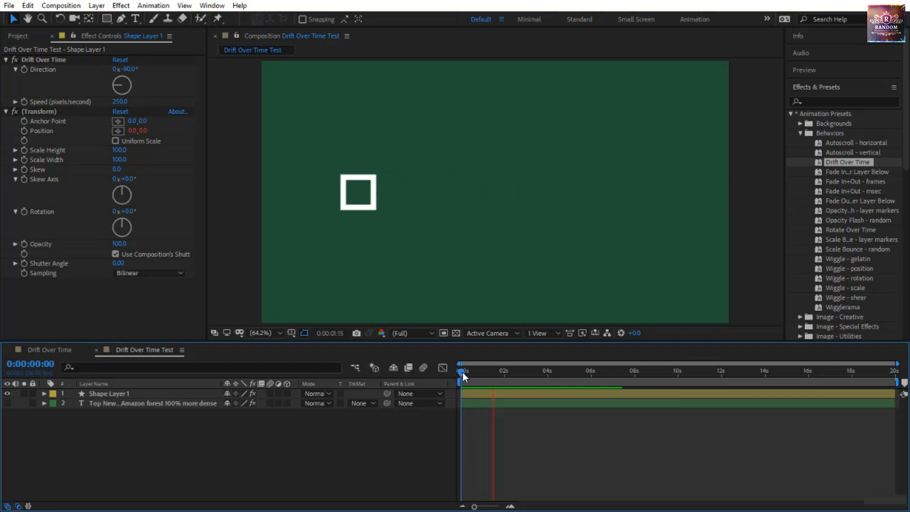
pyautogui.moveTo(461, 372); pyautogui.dragTo(457, 417)
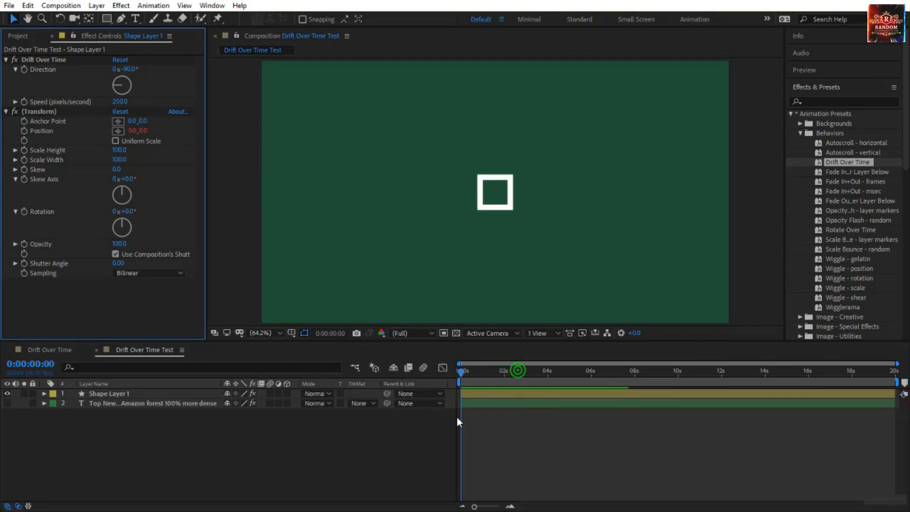
# Examine the Position expression in the Transform effect on Shape Layer 1, including how it uses direction and speed
pyautogui.click(45, 132)
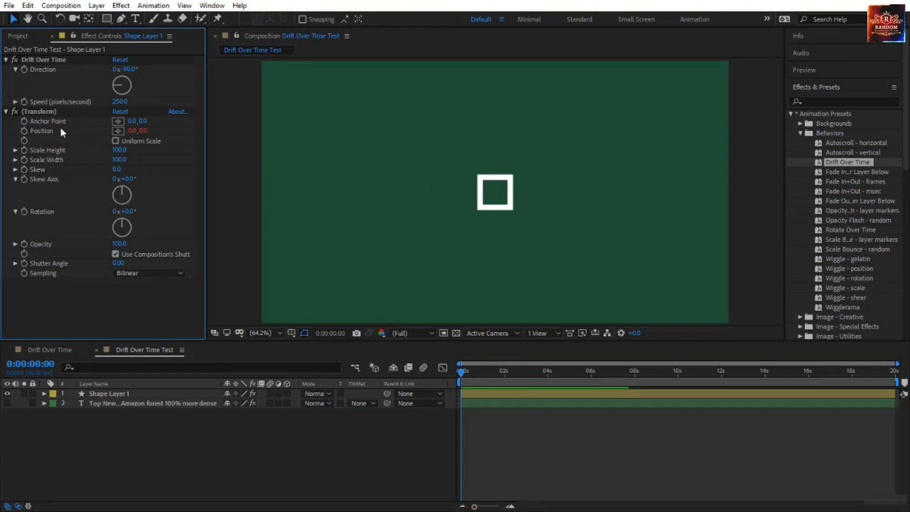
pyautogui.press('space')
pyautogui.click(43, 394)
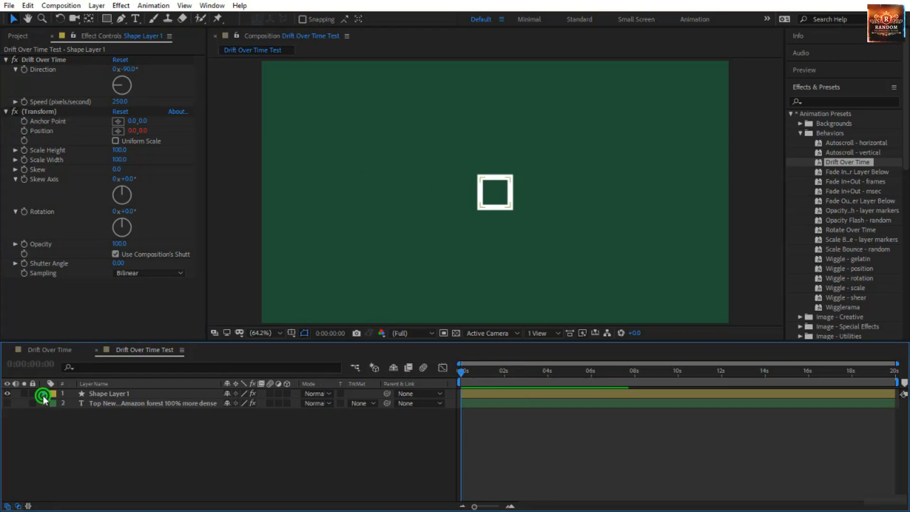
pyautogui.click(53, 413)
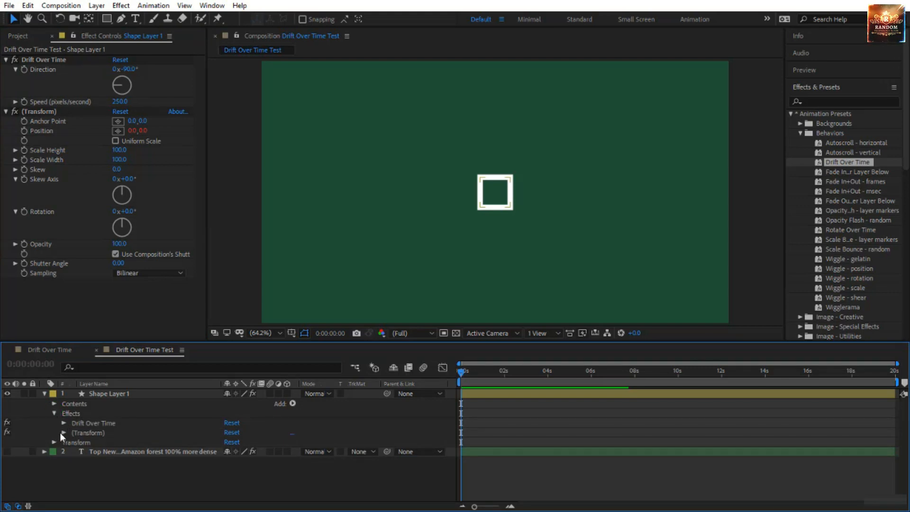
pyautogui.click(61, 432)
pyautogui.scroll(-4, 123, 454)
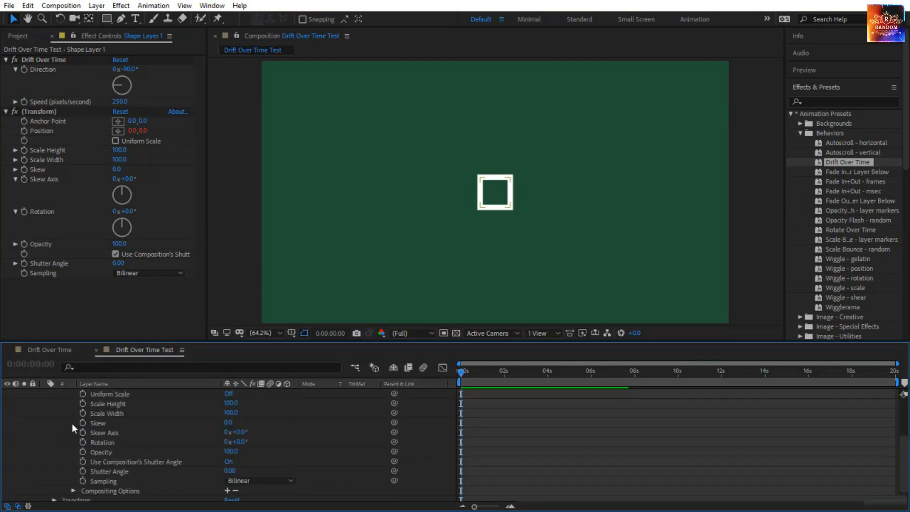
pyautogui.scroll(3, 110, 434)
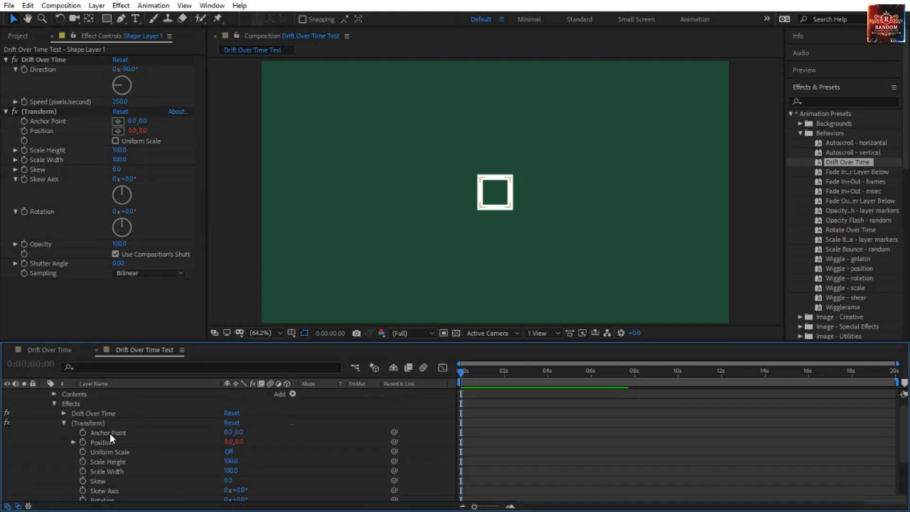
pyautogui.click(73, 442)
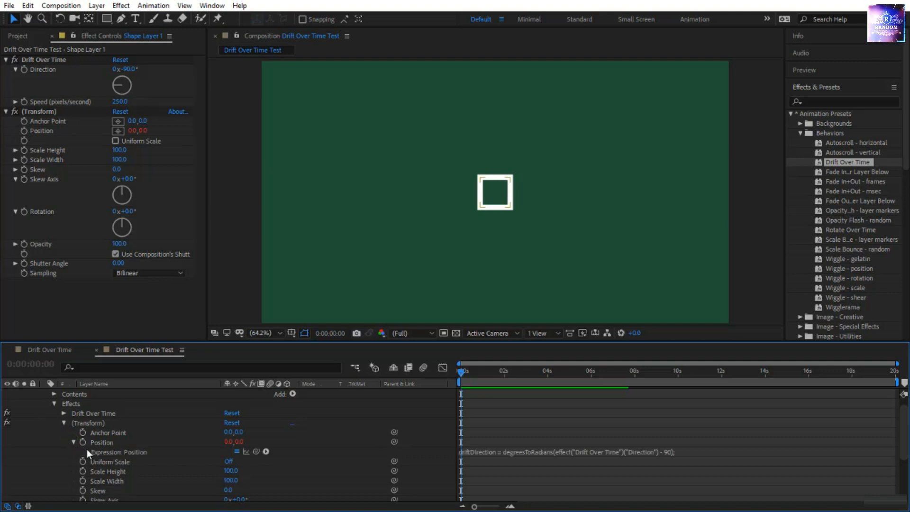
pyautogui.click(488, 454)
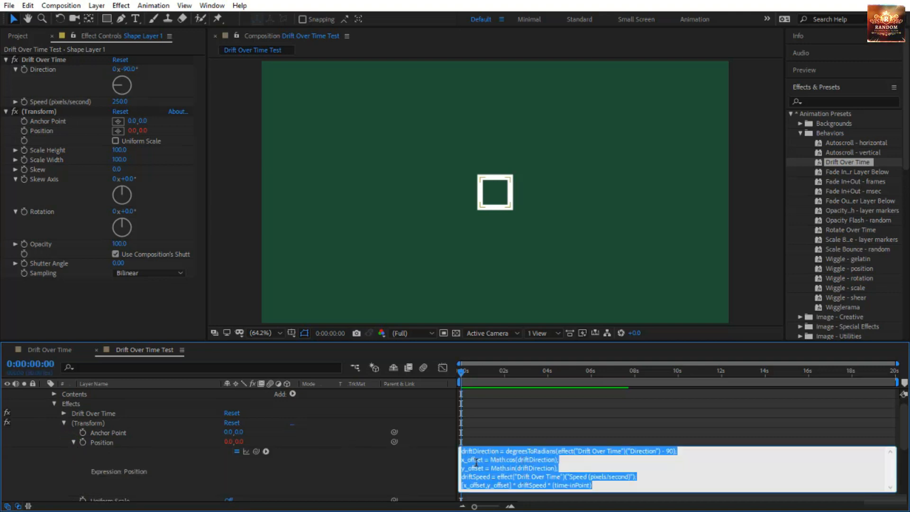
pyautogui.click(528, 428)
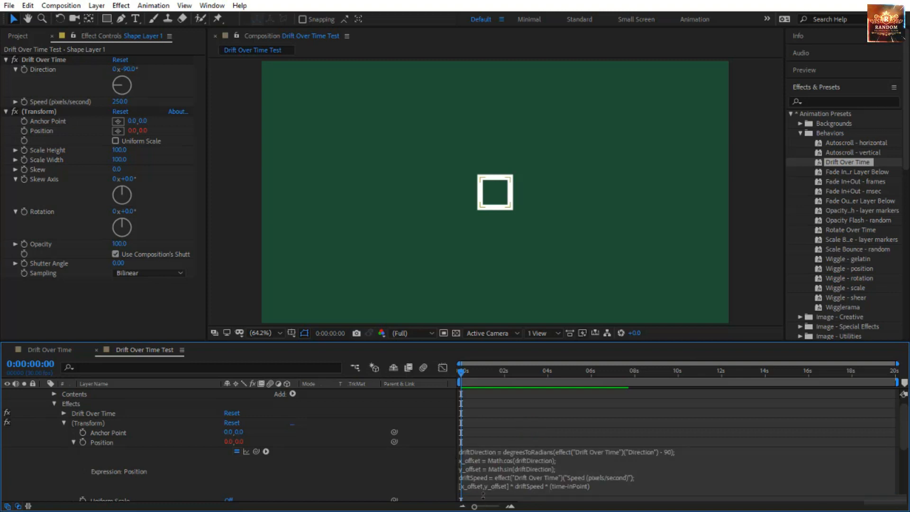
pyautogui.moveTo(484, 500); pyautogui.dragTo(475, 452)
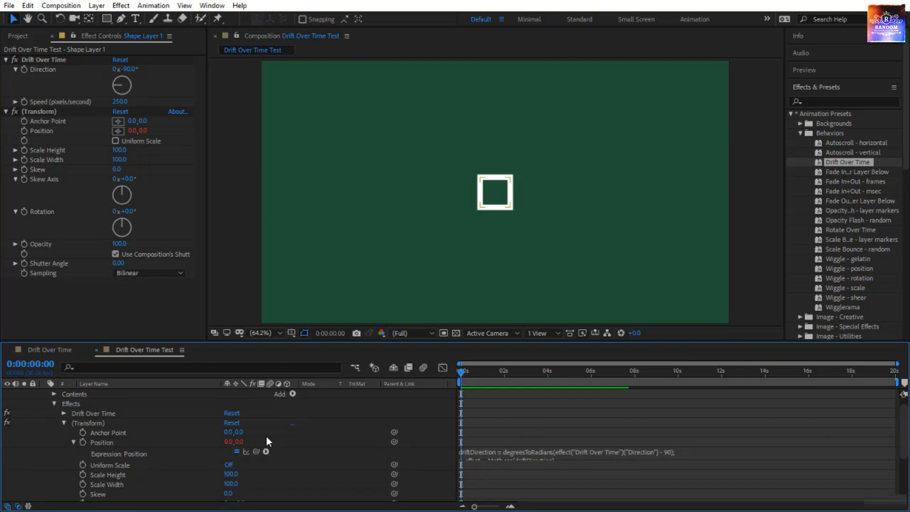
pyautogui.click(64, 423)
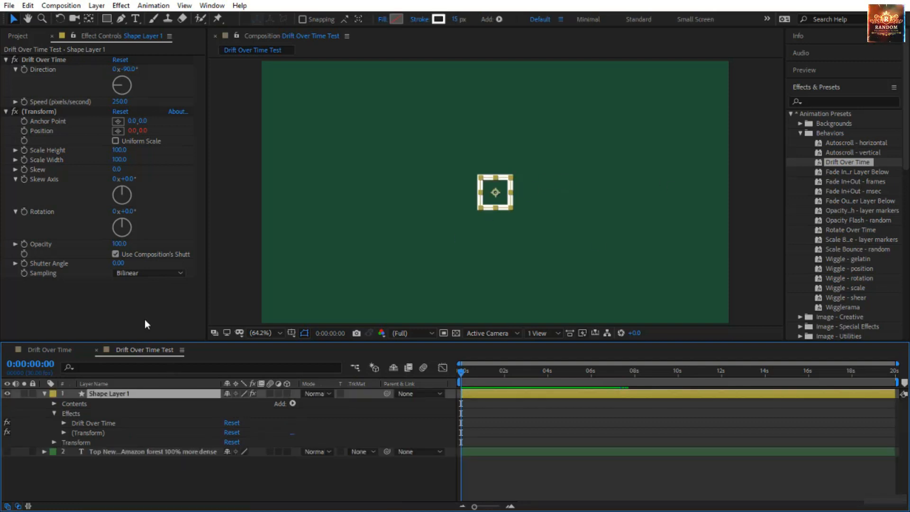
# Hide Shape Layer 1, then show and select the Top News text layer
pyautogui.click(7, 394)
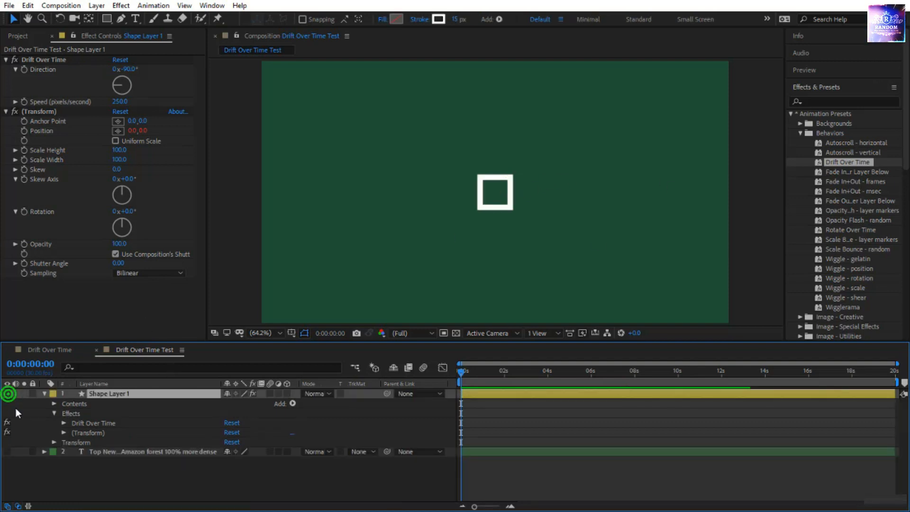
pyautogui.click(7, 451)
pyautogui.click(118, 451)
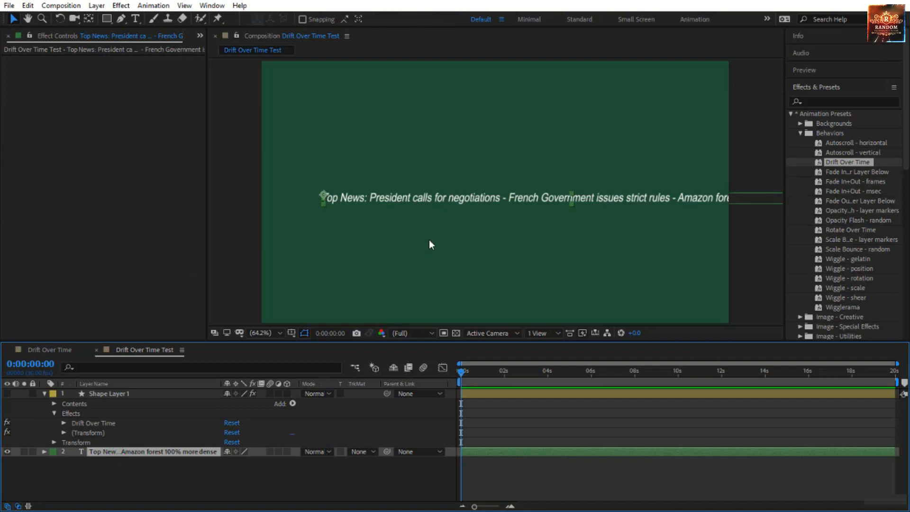
# Apply the Drift Over Time preset to the Top News text and place the text just outside the frame's lower-right edge
pyautogui.moveTo(468, 199)
pyautogui.mouseDown()
pyautogui.moveTo(435, 181)
pyautogui.moveTo(465, 208)
pyautogui.mouseUp()
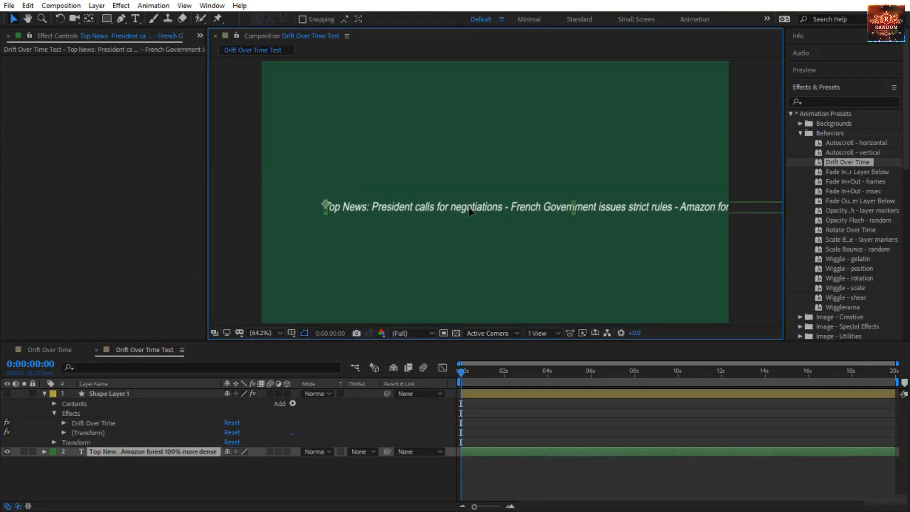
pyautogui.moveTo(848, 163); pyautogui.dragTo(701, 205)
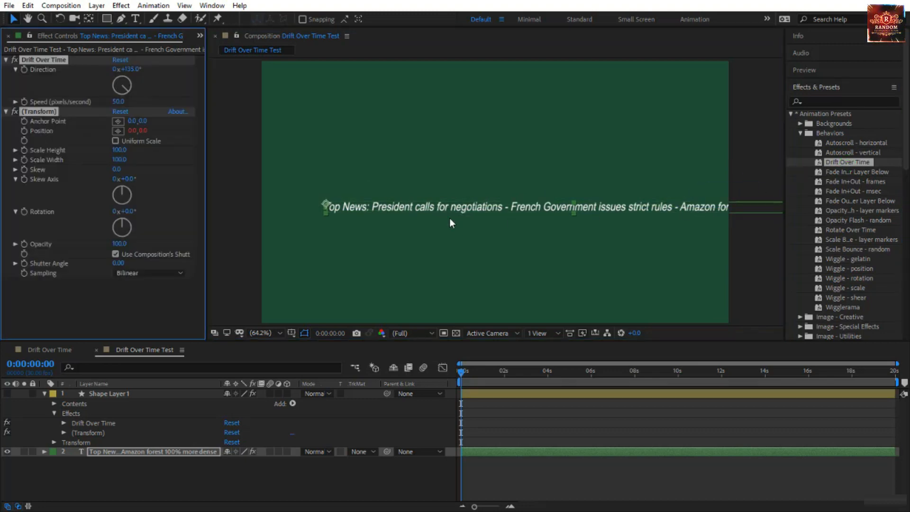
pyautogui.moveTo(452, 210); pyautogui.dragTo(758, 282)
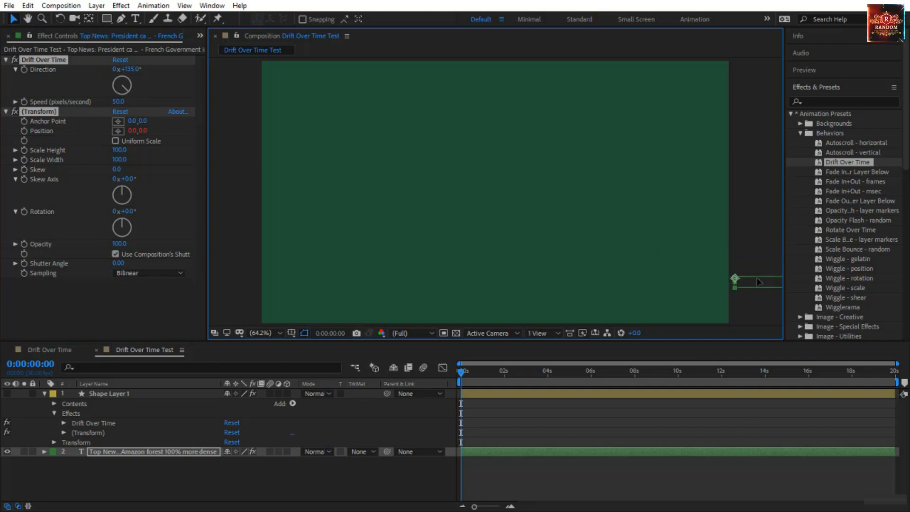
# Set the Top News text's Drift Over Time direction to -90° and its speed to 100 pixels/second
pyautogui.click(132, 69)
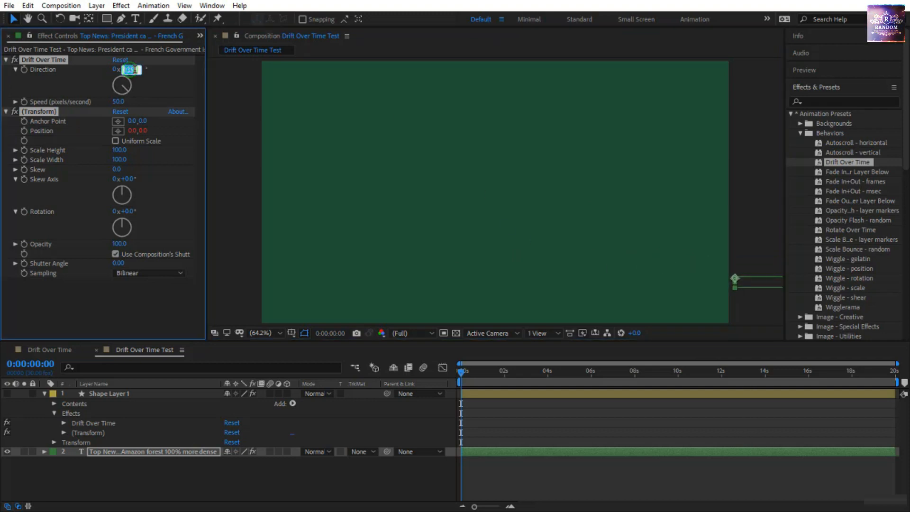
pyautogui.write('-90')
pyautogui.press('Return')
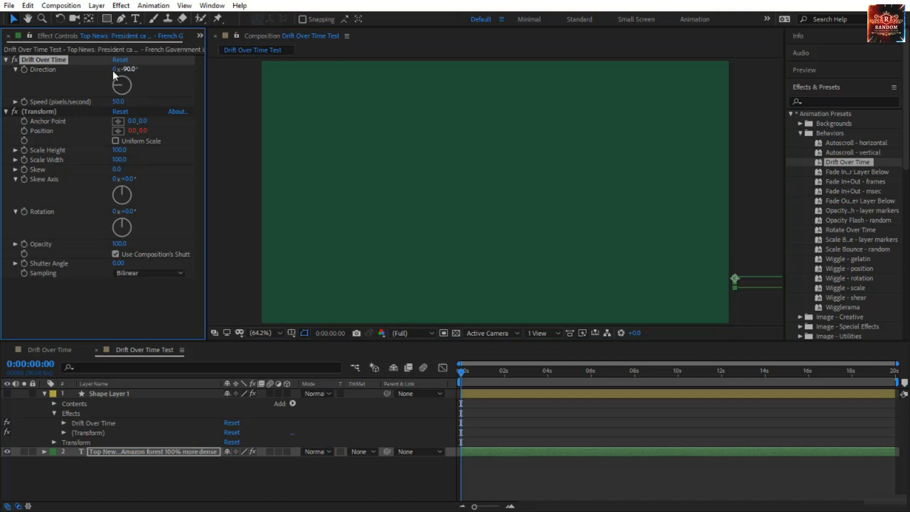
pyautogui.click(118, 101)
pyautogui.write('100')
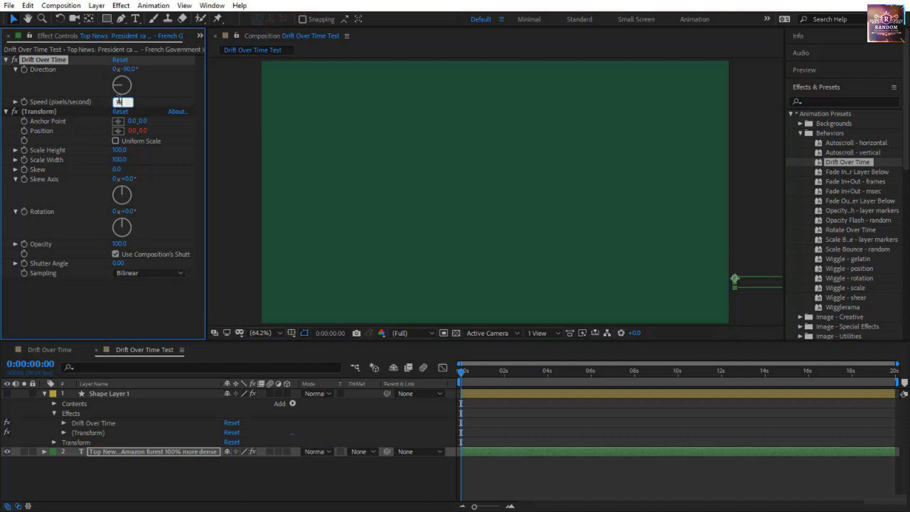
pyautogui.press('Return')
# Preview the Top News text's drift, scrub to 0:00:06:27, and check its Transform effect
pyautogui.click(508, 346)
pyautogui.press('space')
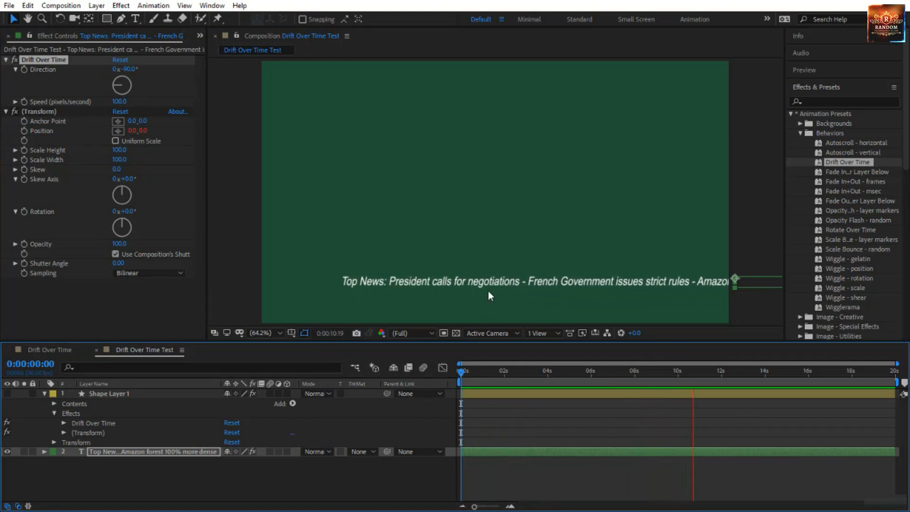
pyautogui.click(761, 283)
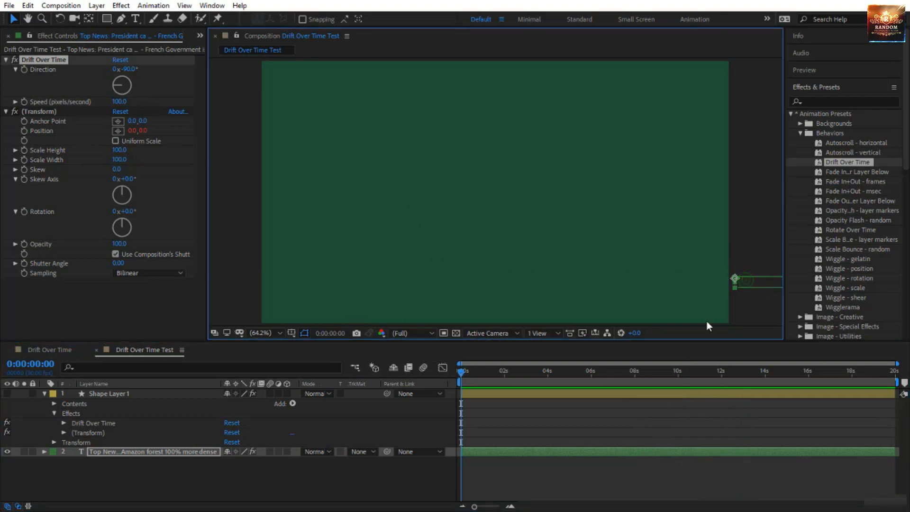
pyautogui.moveTo(461, 374); pyautogui.dragTo(611, 374)
pyautogui.click(53, 113)
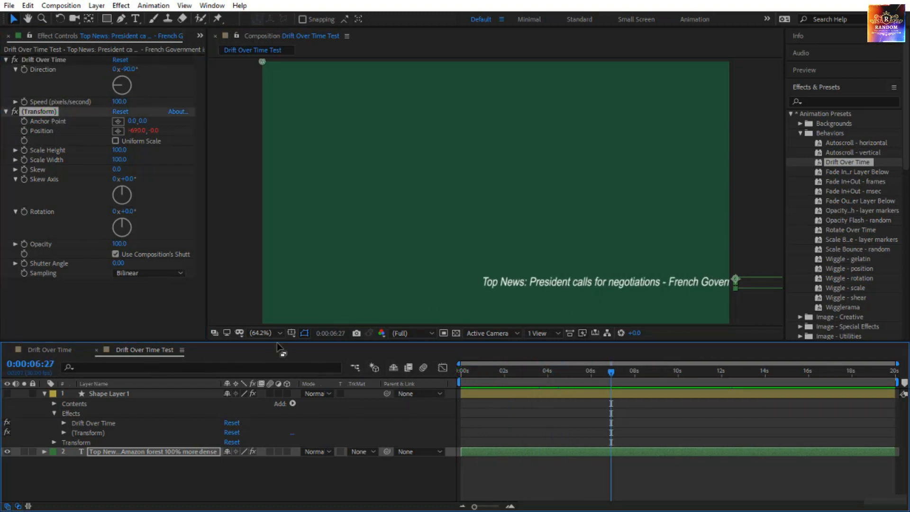
# Open the Drift Over Time composition, scrub to 0:00:05:13, and inspect the Top News ticker's drift settings
pyautogui.click(48, 350)
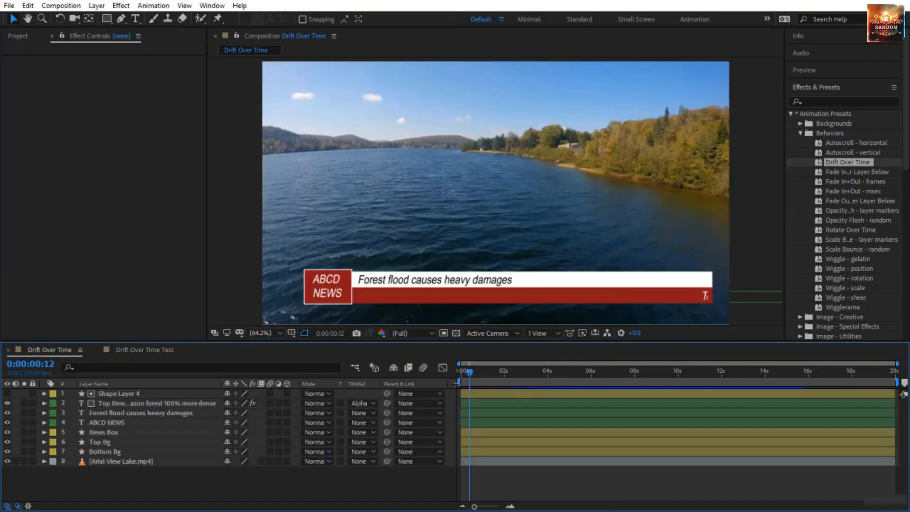
pyautogui.moveTo(465, 374); pyautogui.dragTo(578, 389)
pyautogui.click(733, 299)
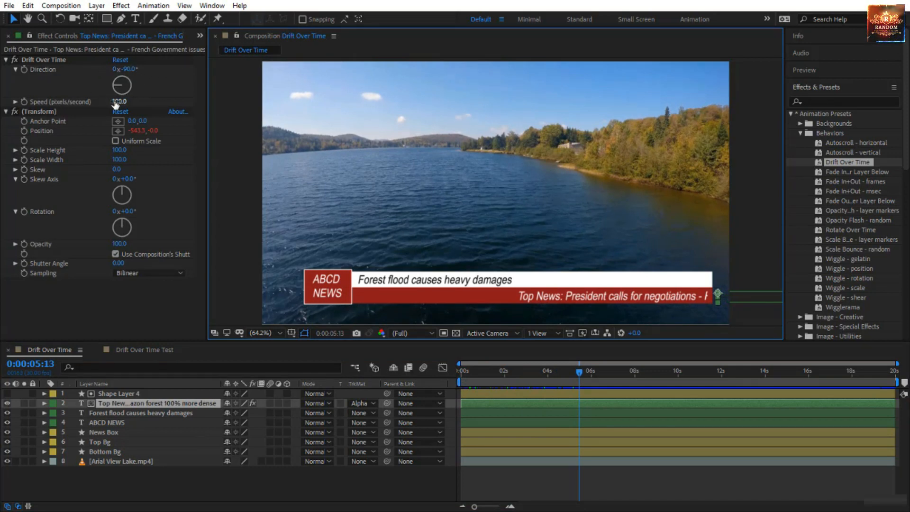
# Examine how Shape Layer 4 masks the ticker as its alpha matte, toggling the shape's visibility and scrubbing back to the start
pyautogui.click(122, 412)
pyautogui.click(131, 395)
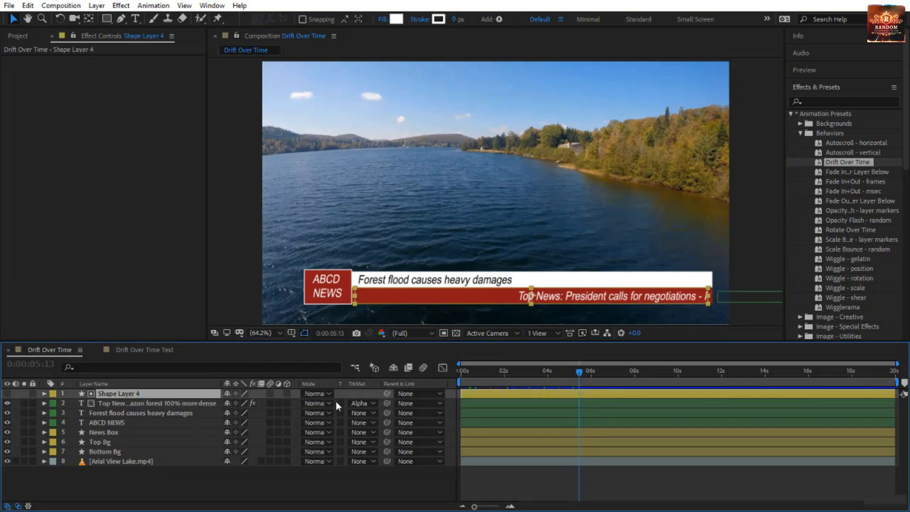
pyautogui.click(353, 402)
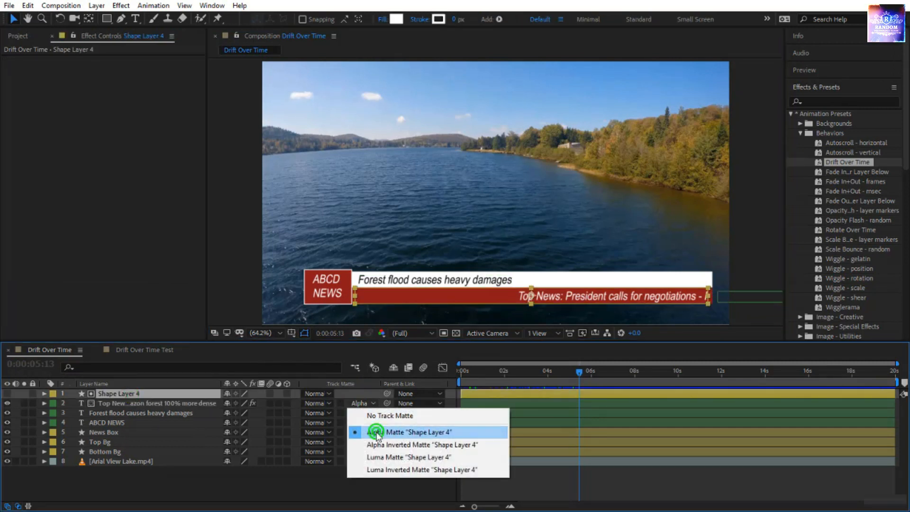
pyautogui.click(371, 431)
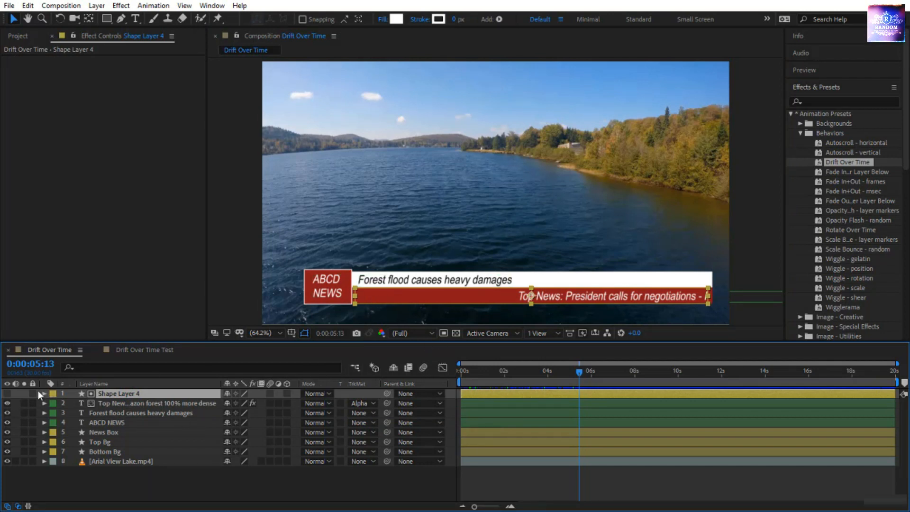
pyautogui.click(8, 393)
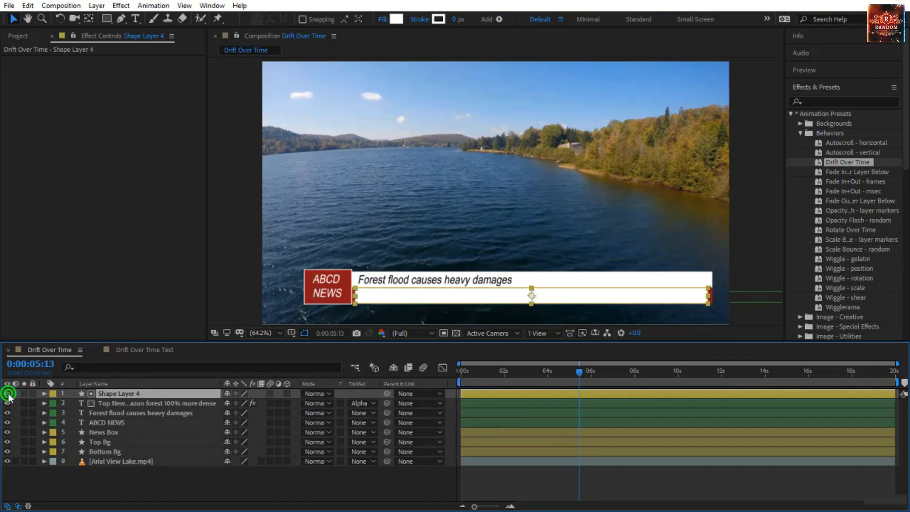
pyautogui.click(7, 393)
pyautogui.moveTo(575, 374); pyautogui.dragTo(390, 393)
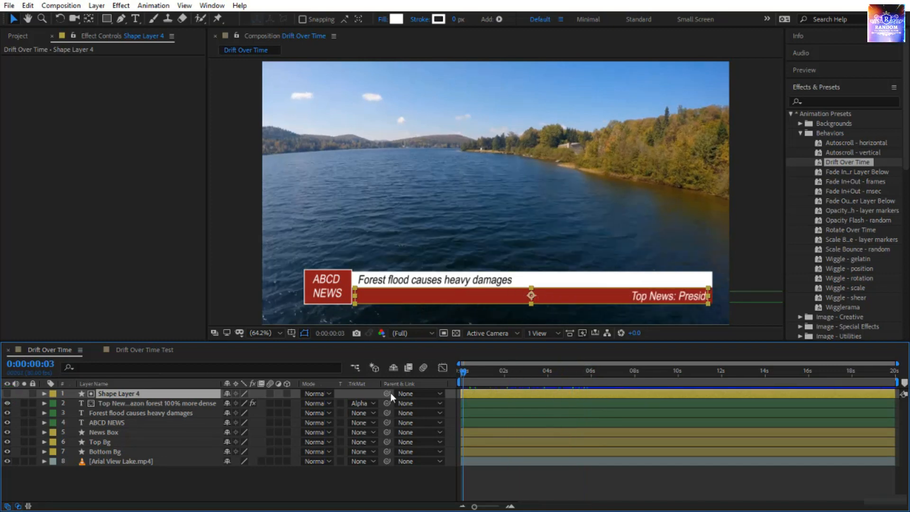
pyautogui.click(543, 483)
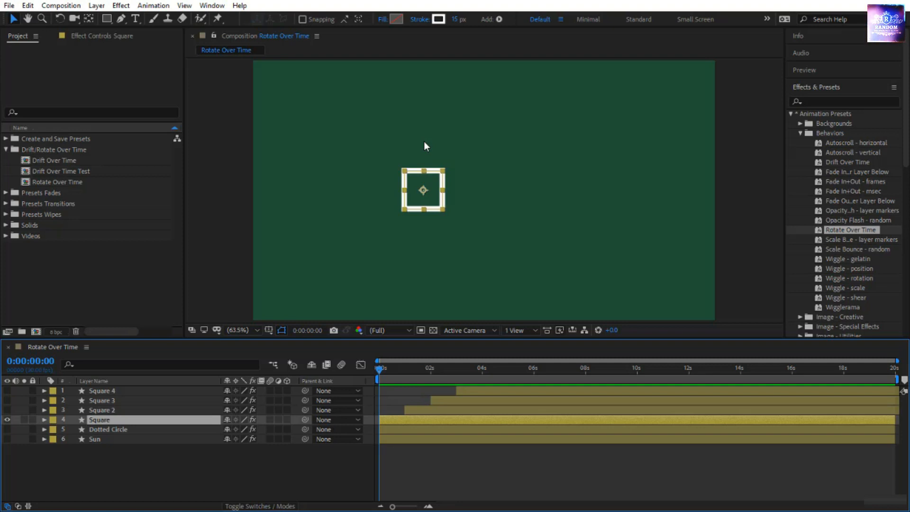
# Open the Rotate Over Time composition, locate that behavior preset, and preview the Square layer's rotation before returning to the start
pyautogui.click(842, 162)
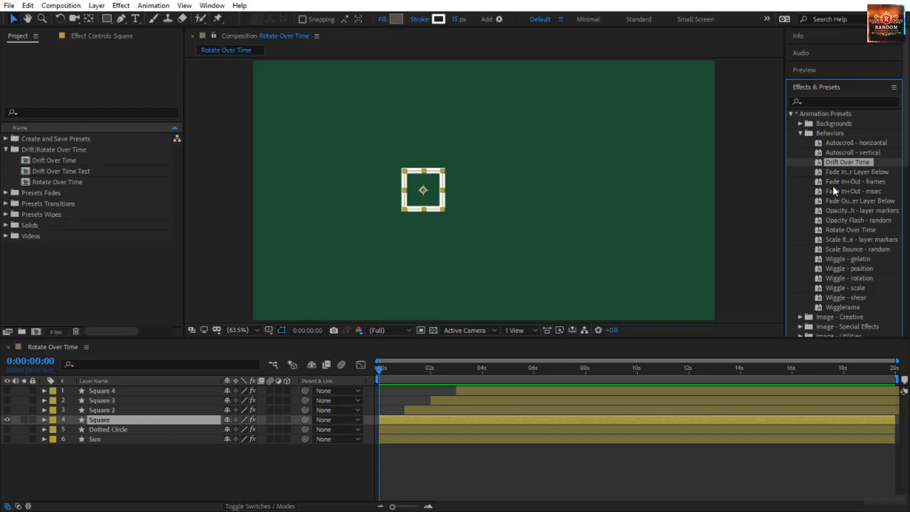
pyautogui.click(62, 182)
pyautogui.doubleClick(62, 182)
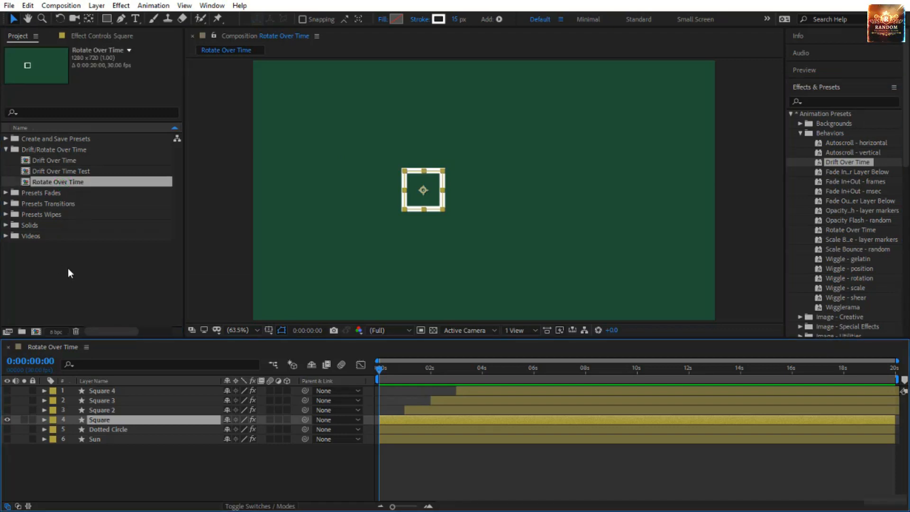
pyautogui.click(855, 230)
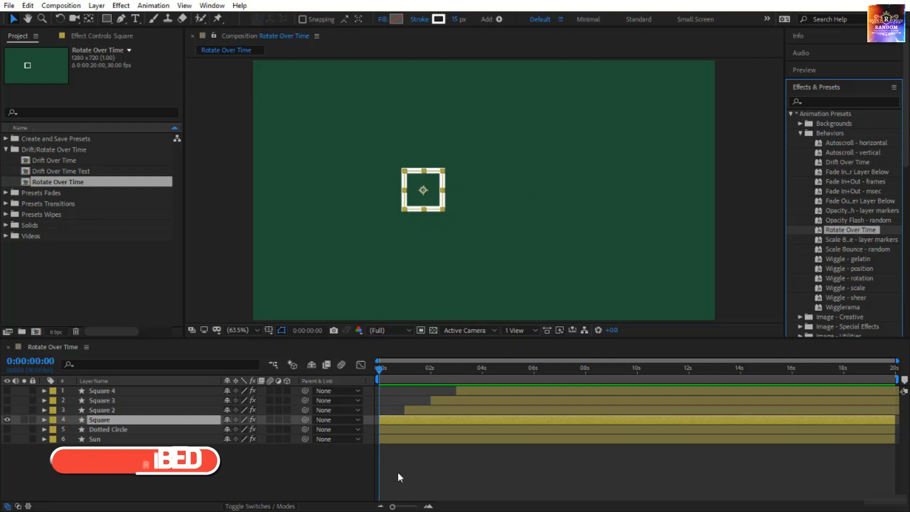
pyautogui.press('space')
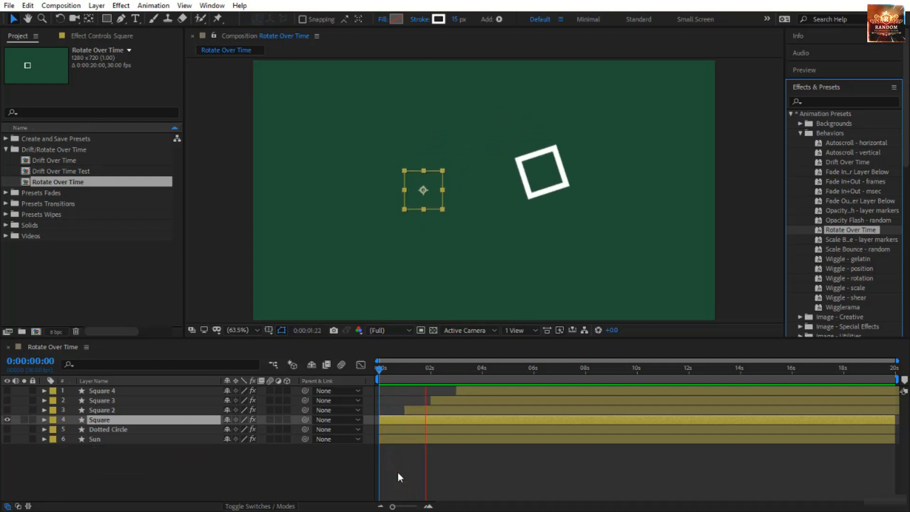
pyautogui.click(375, 368)
# Inspect the Square layer's Rotate Over Time and Transform effects, widening the effect settings area to read the full property names
pyautogui.click(112, 42)
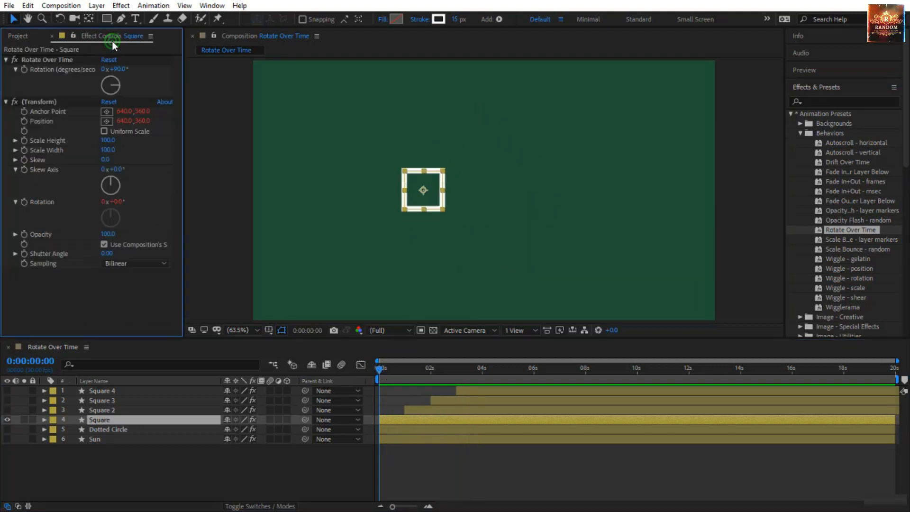
pyautogui.click(47, 60)
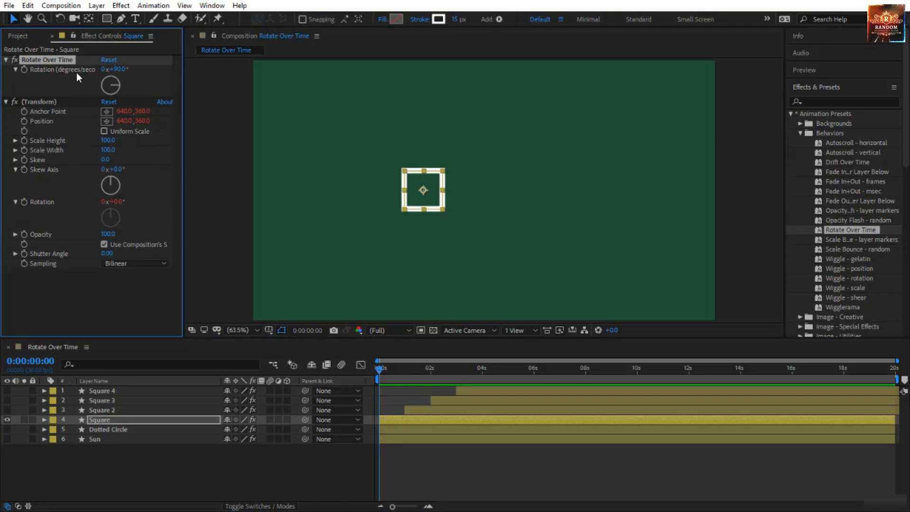
pyautogui.moveTo(183, 81); pyautogui.dragTo(205, 81)
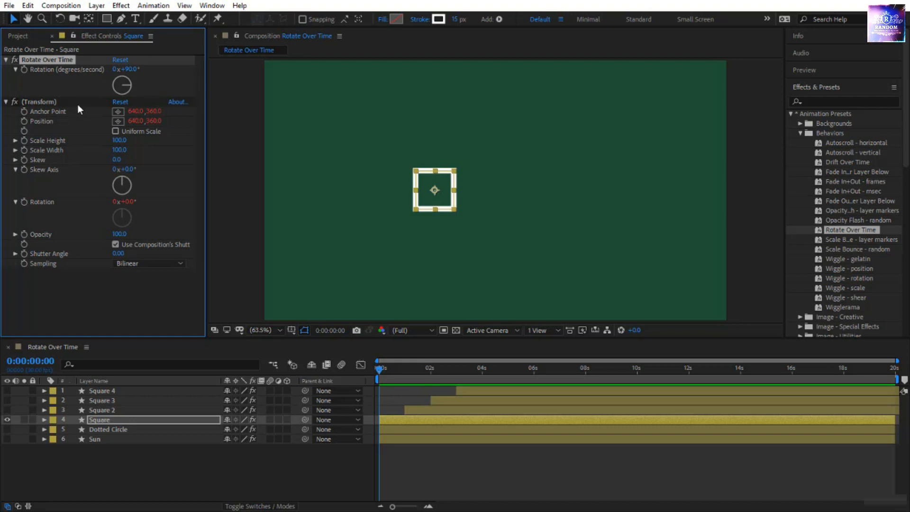
pyautogui.click(40, 102)
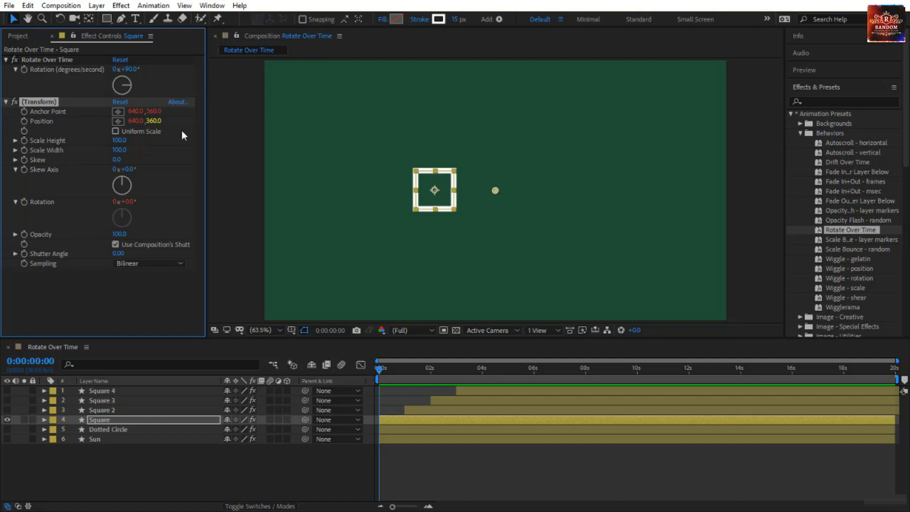
# Try shifting the Square slightly in the composition, preview its rotation, and return to the start
pyautogui.moveTo(436, 192)
pyautogui.mouseDown()
pyautogui.moveTo(482, 193)
pyautogui.moveTo(436, 193)
pyautogui.mouseUp()
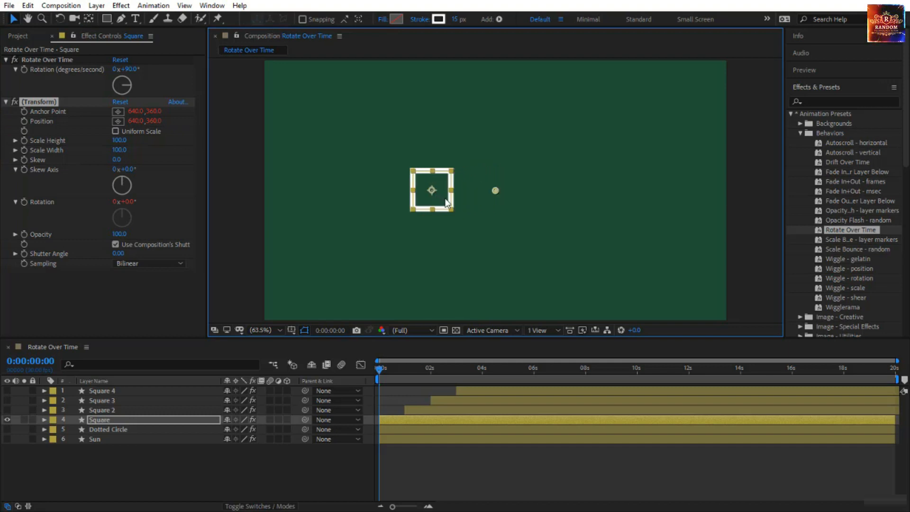
pyautogui.press('space')
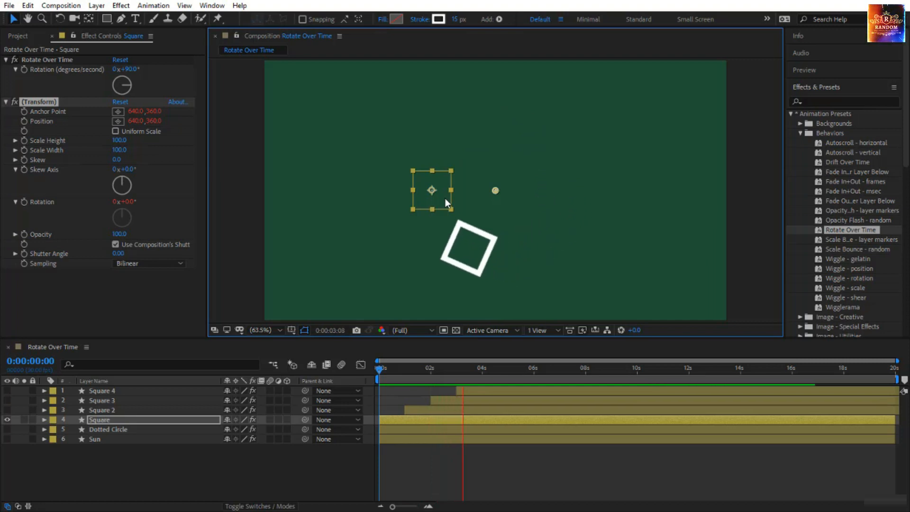
pyautogui.click(379, 367)
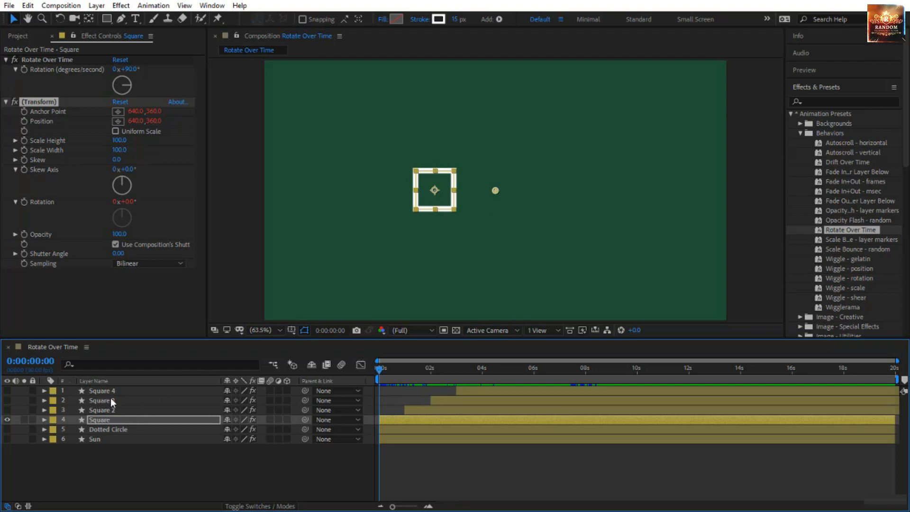
# Make Square 2, Square 3 and Square 4 visible and preview the four squares rotating together
pyautogui.moveTo(5, 390); pyautogui.dragTo(10, 409)
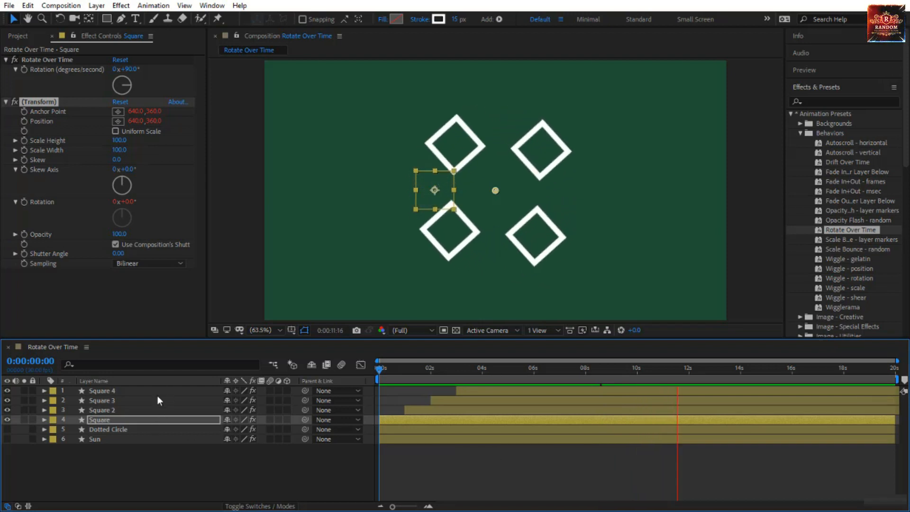
pyautogui.keyDown('shift'); pyautogui.click(175, 387); pyautogui.keyUp('shift')
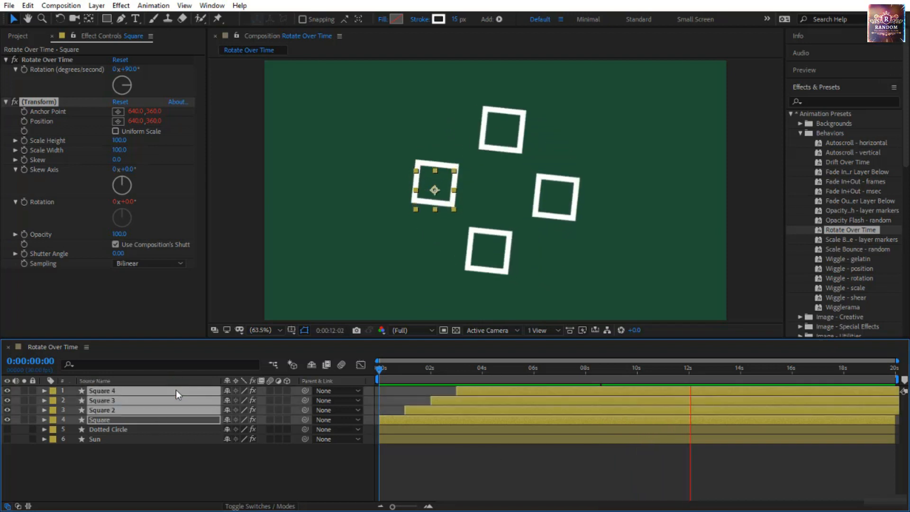
pyautogui.press('space')
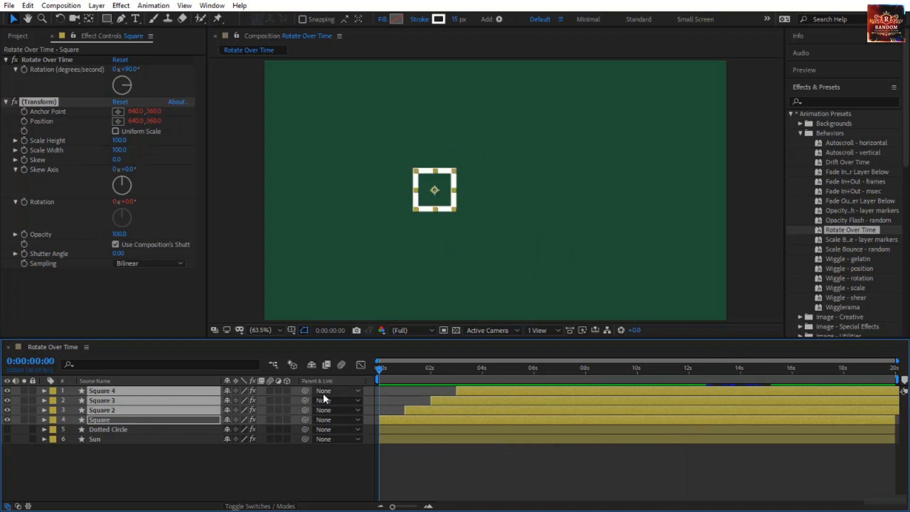
# Hide all four Square layers and make the Dotted Circle layer visible
pyautogui.click(191, 458)
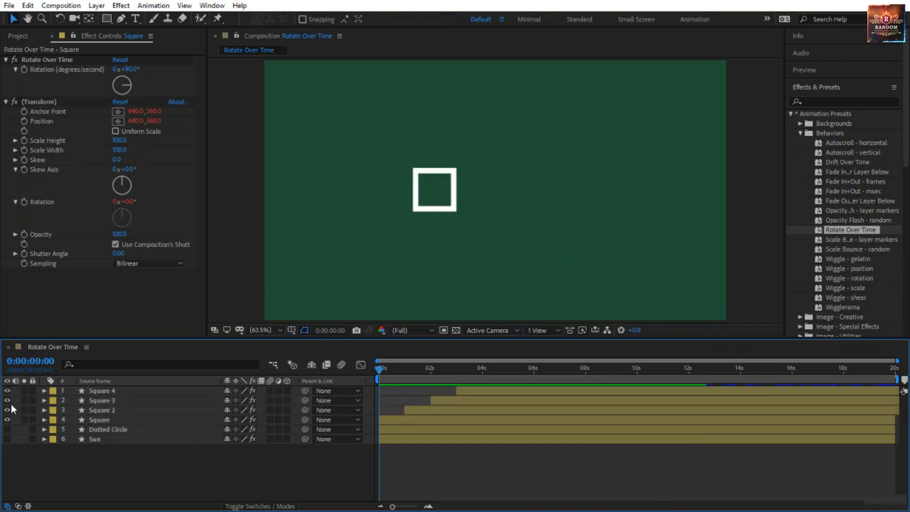
pyautogui.click(7, 391)
pyautogui.moveTo(8, 393); pyautogui.dragTo(10, 424)
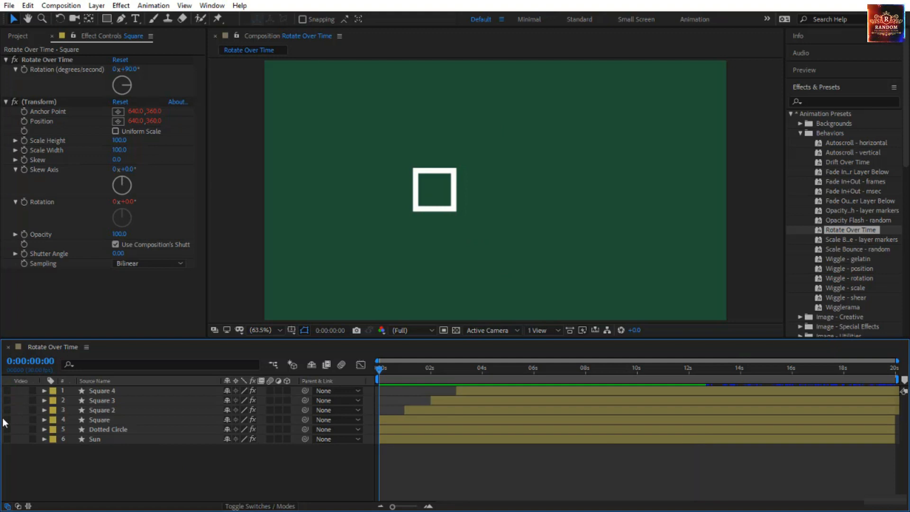
pyautogui.click(97, 430)
pyautogui.click(7, 429)
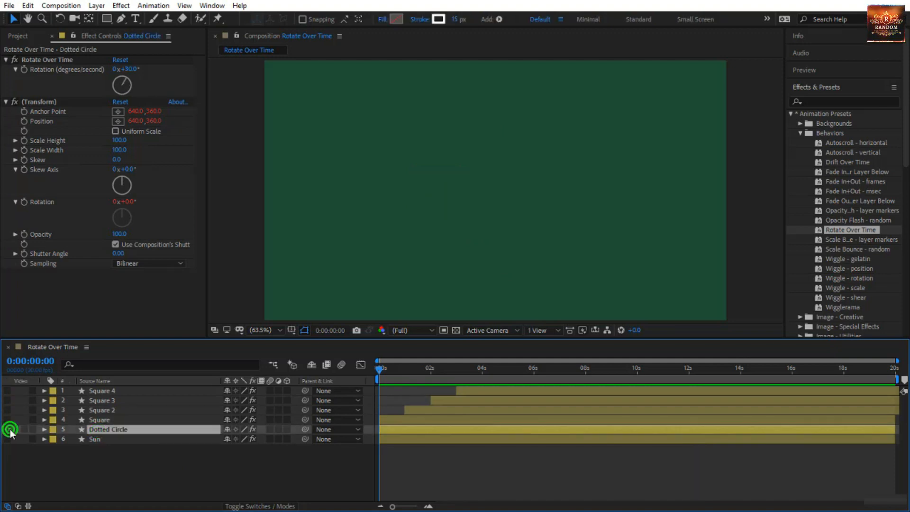
# Preview the Dotted Circle's rotation and examine the Dashes settings of its Ellipse 1 stroke
pyautogui.press('space')
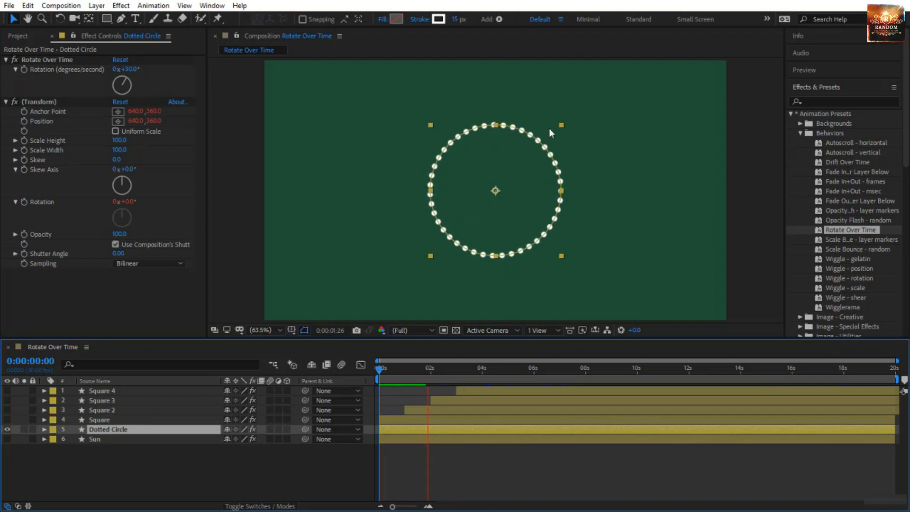
pyautogui.click(45, 429)
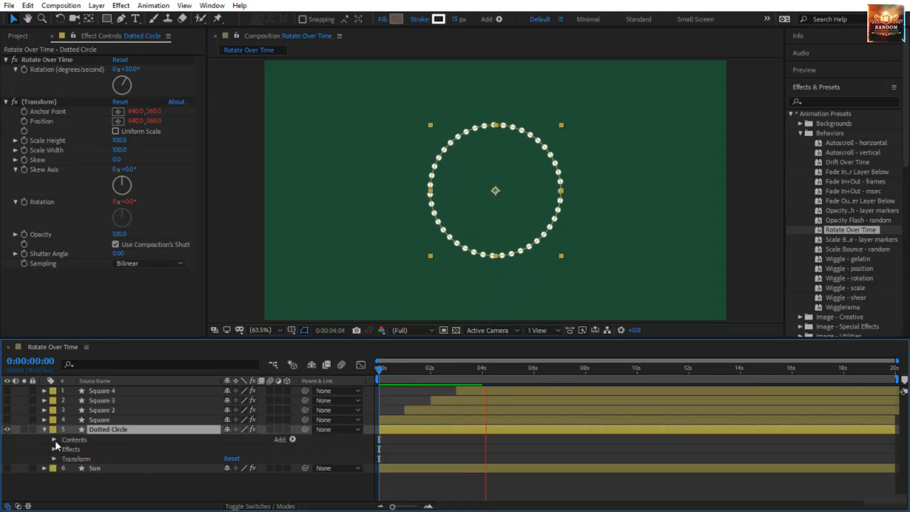
pyautogui.click(55, 439)
pyautogui.click(63, 448)
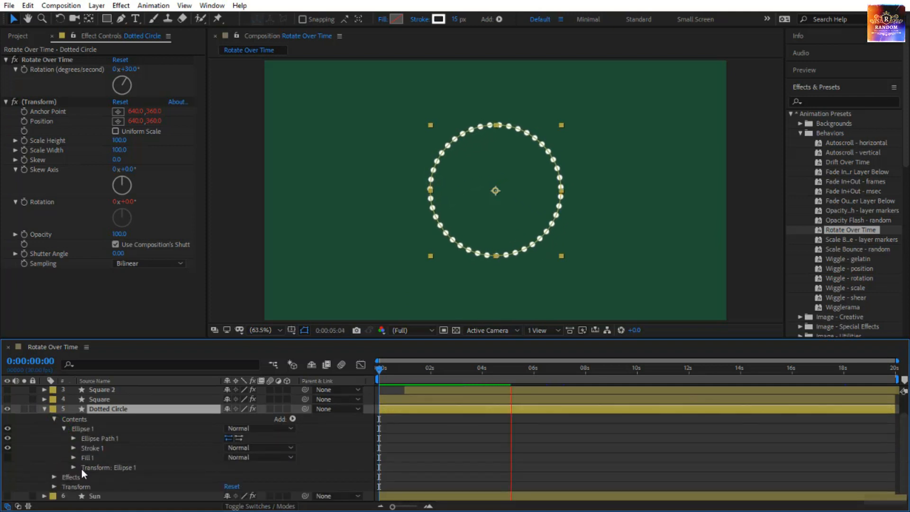
pyautogui.click(74, 469)
pyautogui.scroll(-3, 123, 448)
pyautogui.scroll(-2, 125, 448)
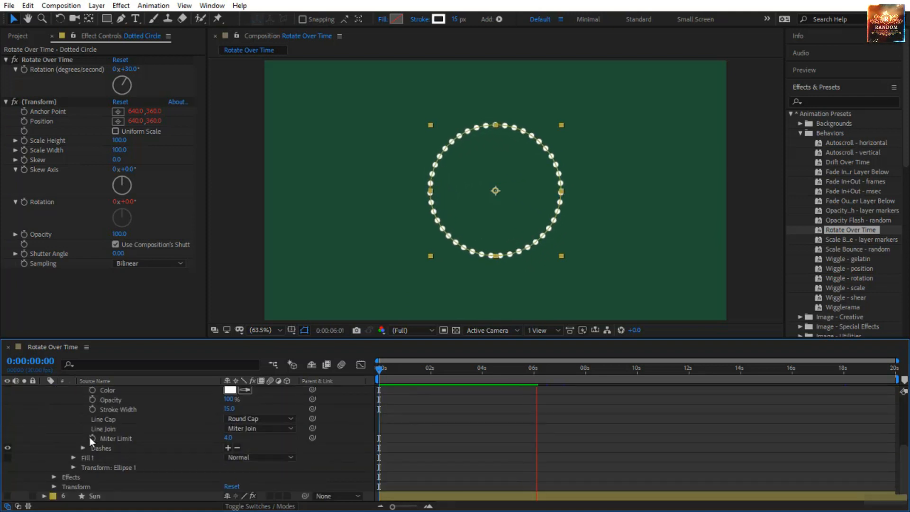
pyautogui.click(83, 448)
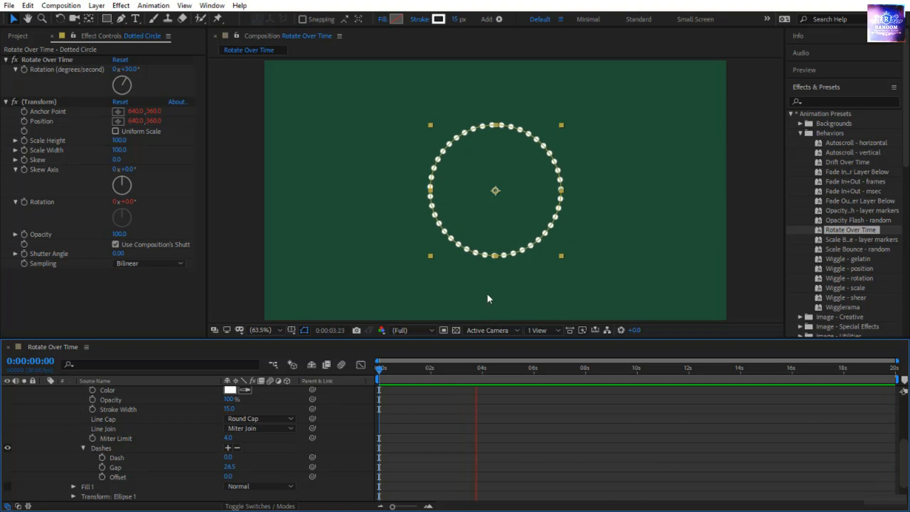
# Collapse the Dotted Circle's properties, hide that layer, and make the Sun layer visible
pyautogui.scroll(5, 155, 443)
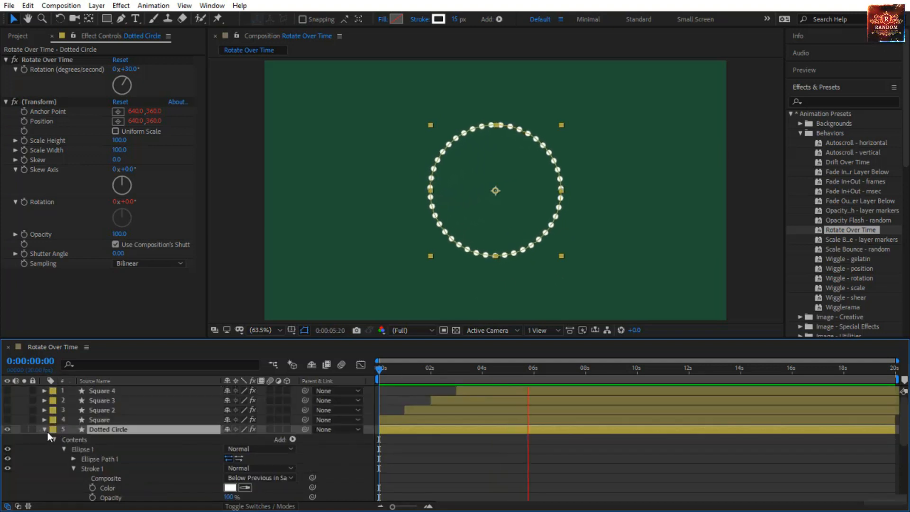
pyautogui.click(44, 430)
pyautogui.click(7, 428)
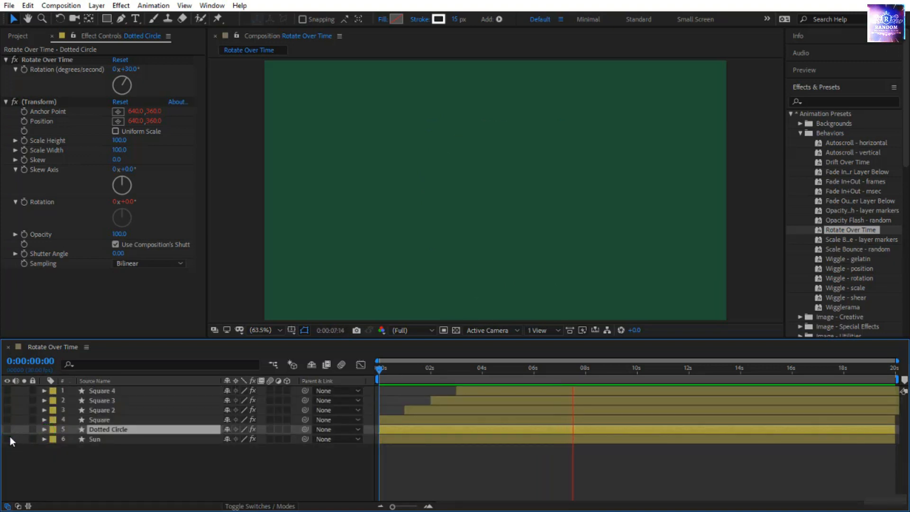
pyautogui.click(8, 438)
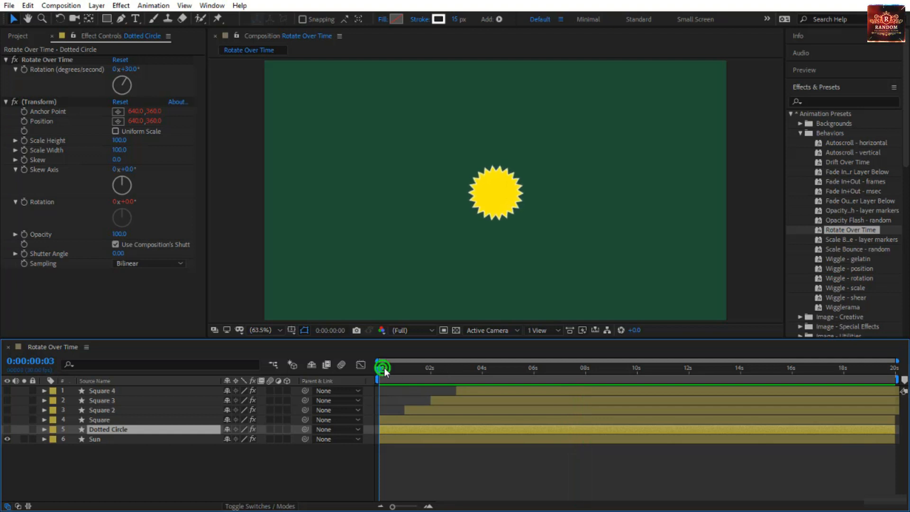
# Select the Sun layer to check its Rotate Over Time settings and preview its rotation
pyautogui.click(479, 221)
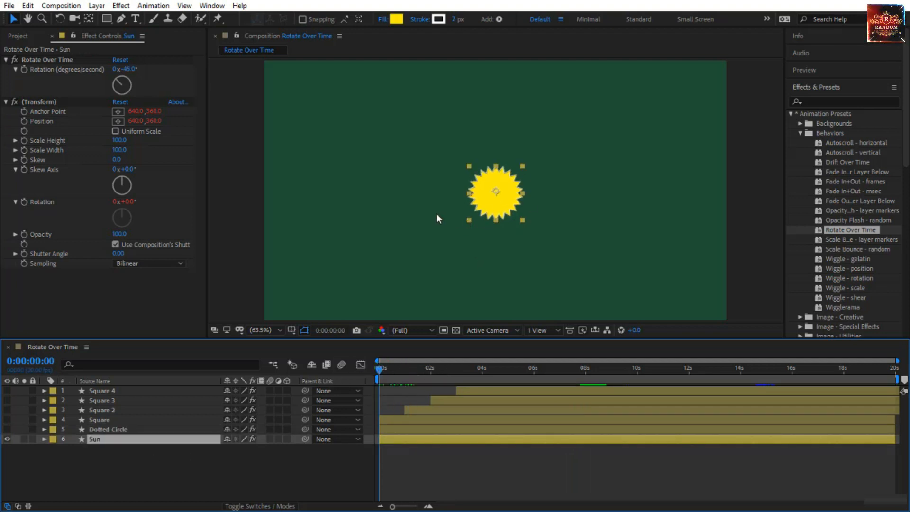
pyautogui.press('space')
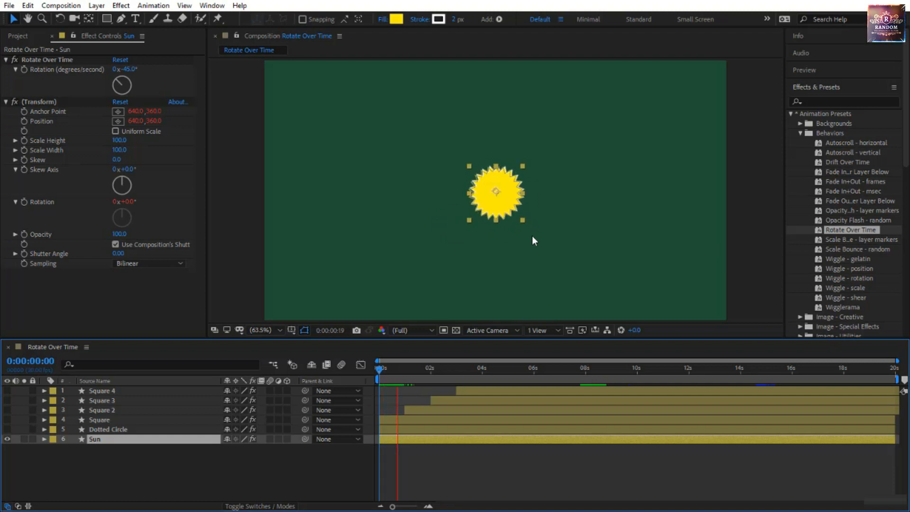
pyautogui.click(493, 448)
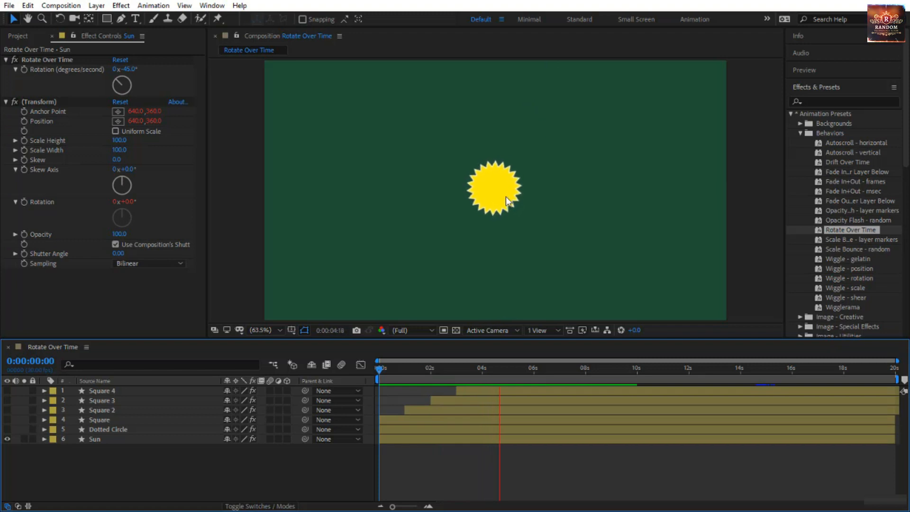
# Search the effects for "blur" and apply Fast Box Blur to the Sun layer
pyautogui.click(822, 102)
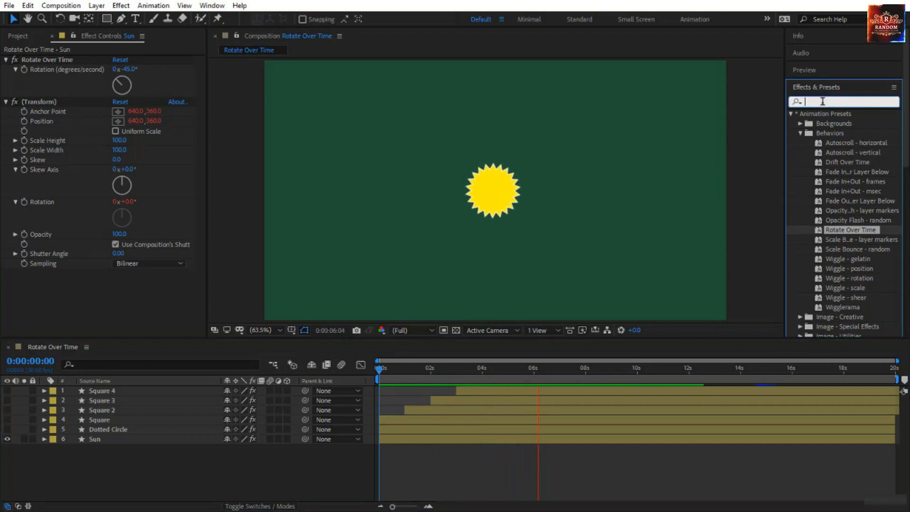
pyautogui.write('b')
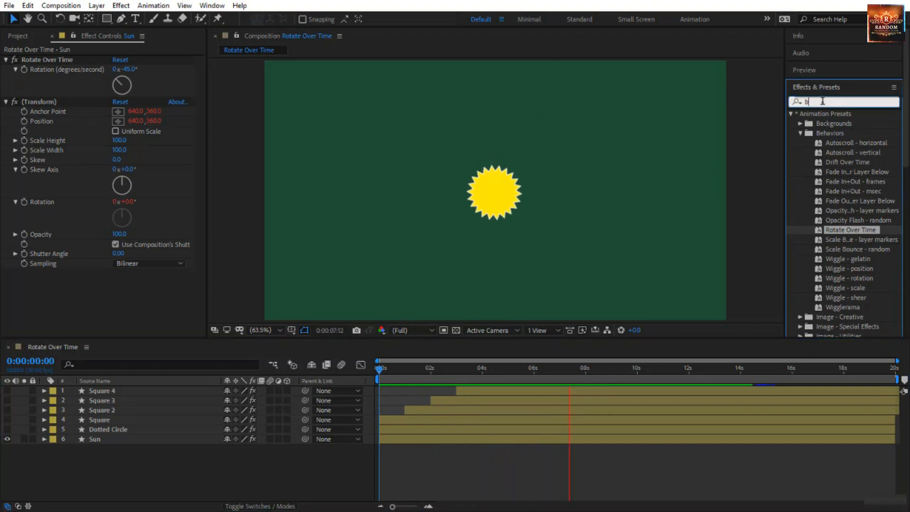
pyautogui.write('lur')
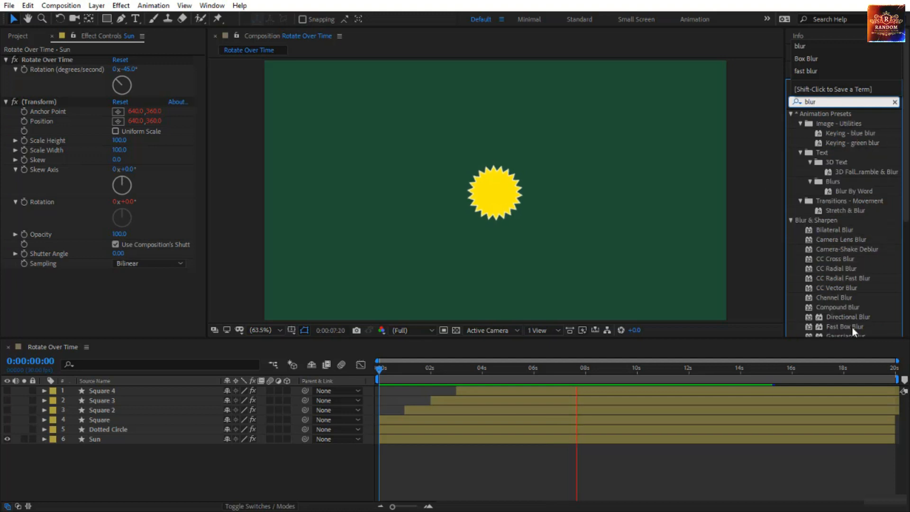
pyautogui.scroll(-5, 854, 280)
pyautogui.click(857, 144)
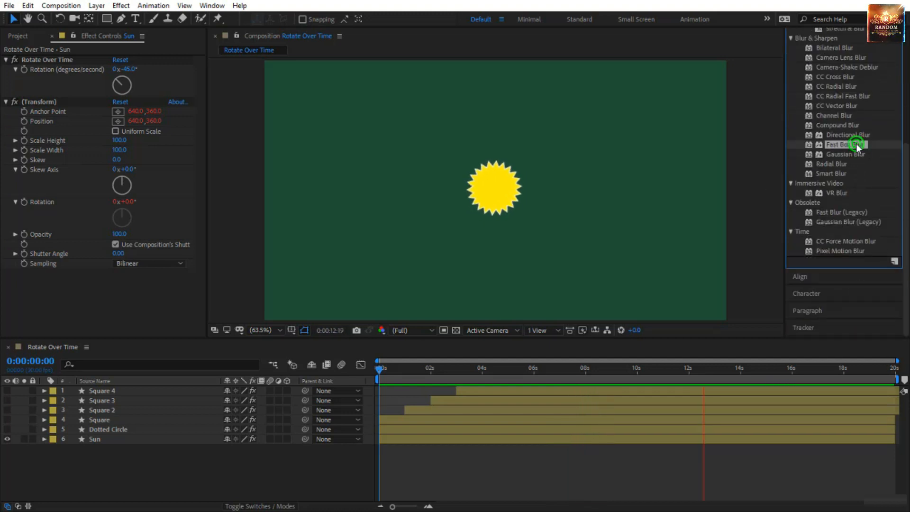
pyautogui.moveTo(801, 160)
pyautogui.mouseDown()
pyautogui.moveTo(490, 207)
pyautogui.moveTo(514, 199)
pyautogui.moveTo(203, 440)
pyautogui.mouseUp()
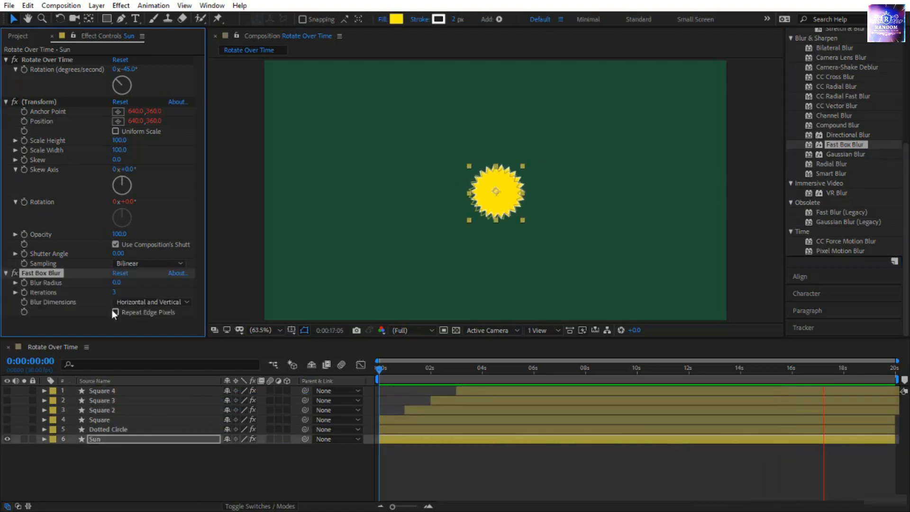
# Set the Sun layer's Fast Box Blur radius to 30
pyautogui.click(119, 282)
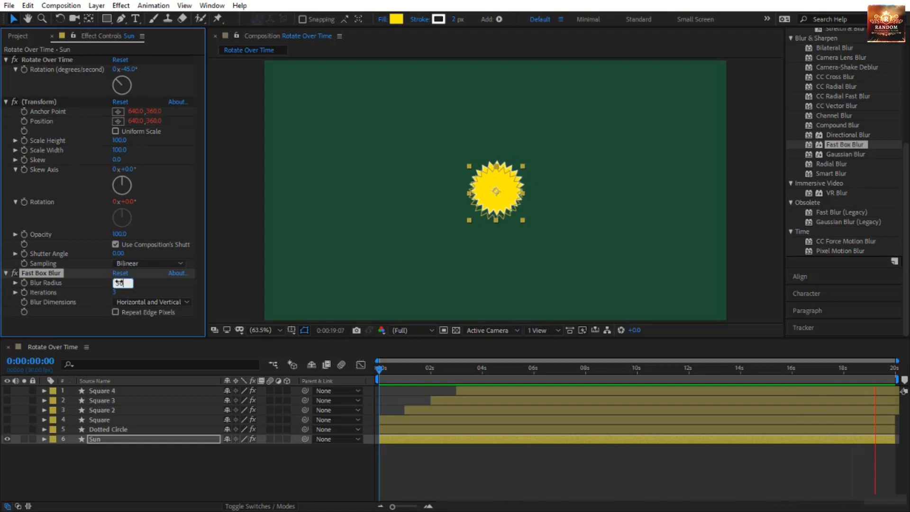
pyautogui.write('30')
pyautogui.press('Return')
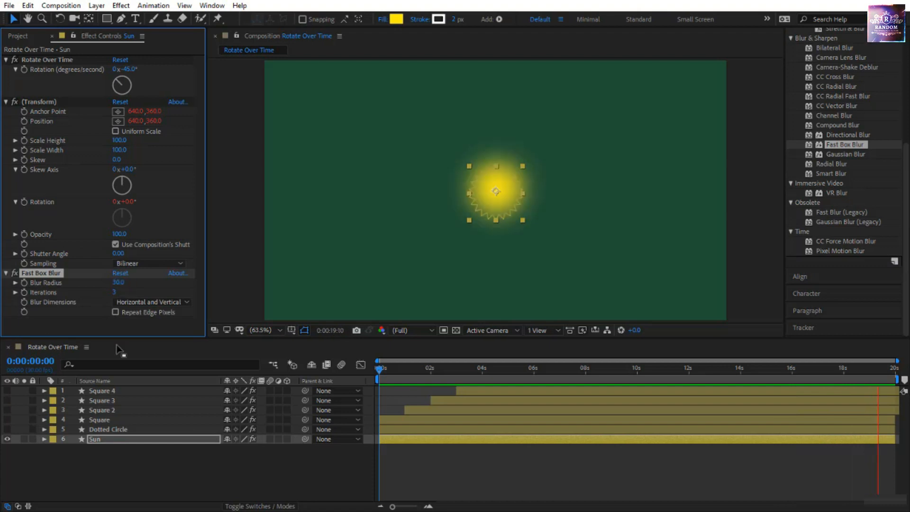
# Set the blur dimensions of the Sun layer's Fast Box Blur to Horizontal
pyautogui.click(134, 302)
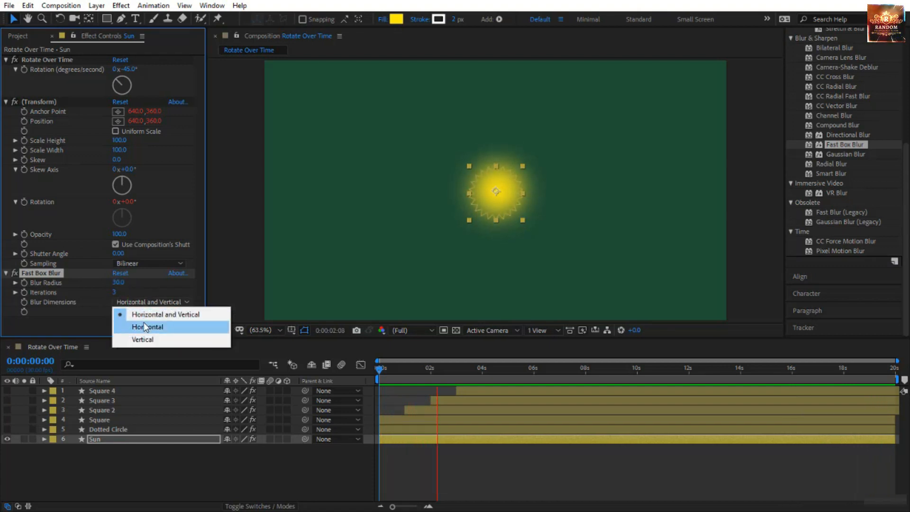
pyautogui.click(144, 323)
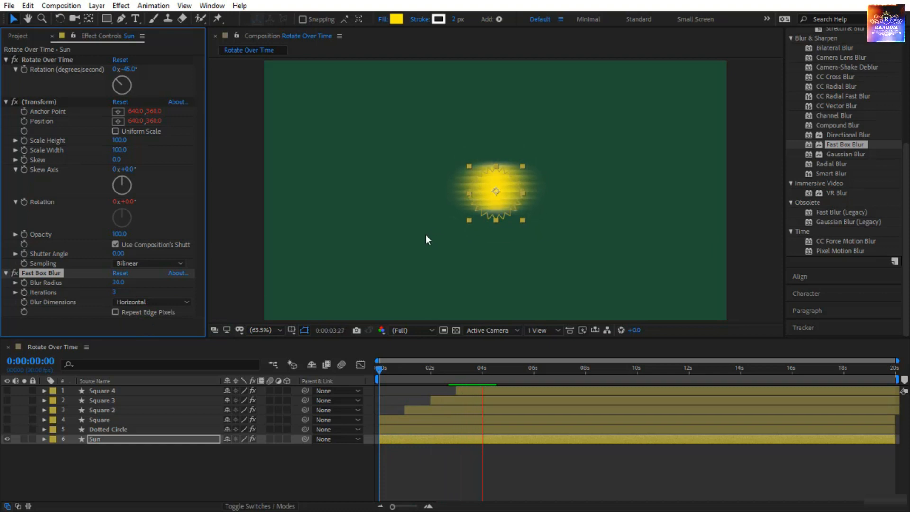
pyautogui.click(639, 232)
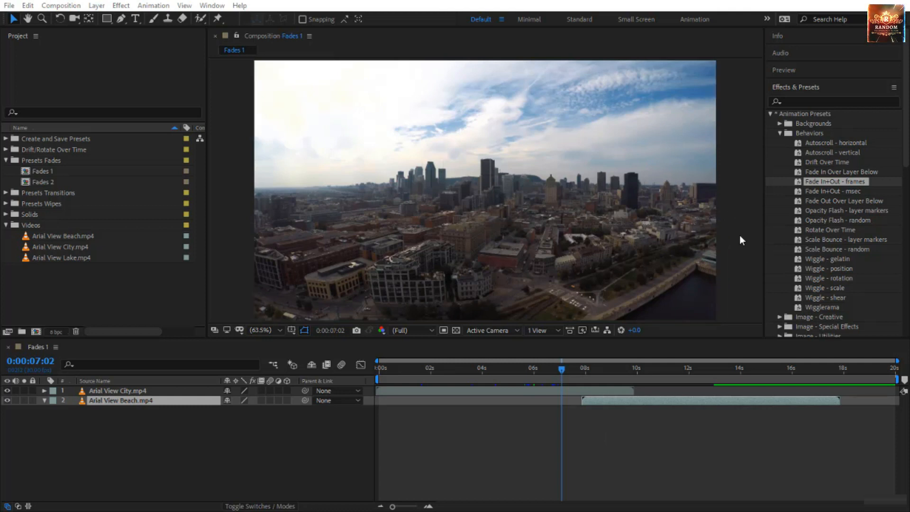
# In the Fades 1 composition, place the Arial View City.mp4 layer beneath the Arial View Beach.mp4 layer
pyautogui.click(818, 173)
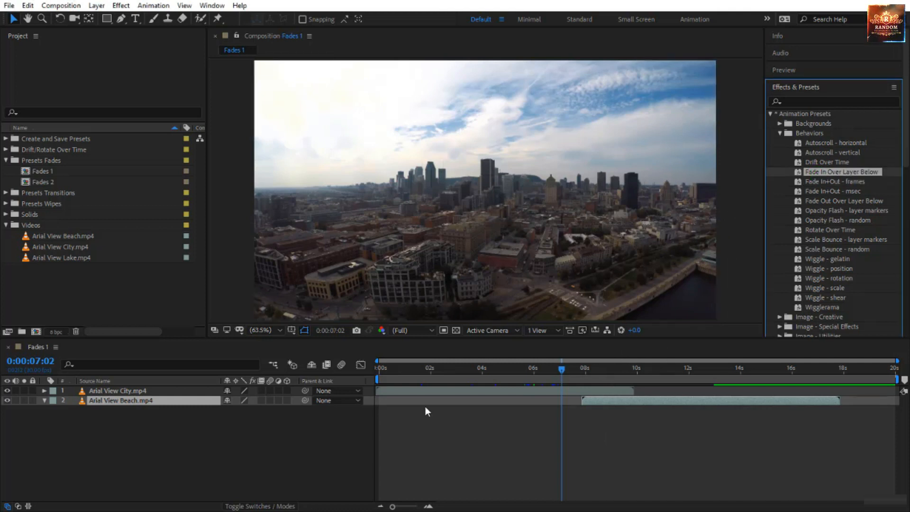
pyautogui.click(470, 382)
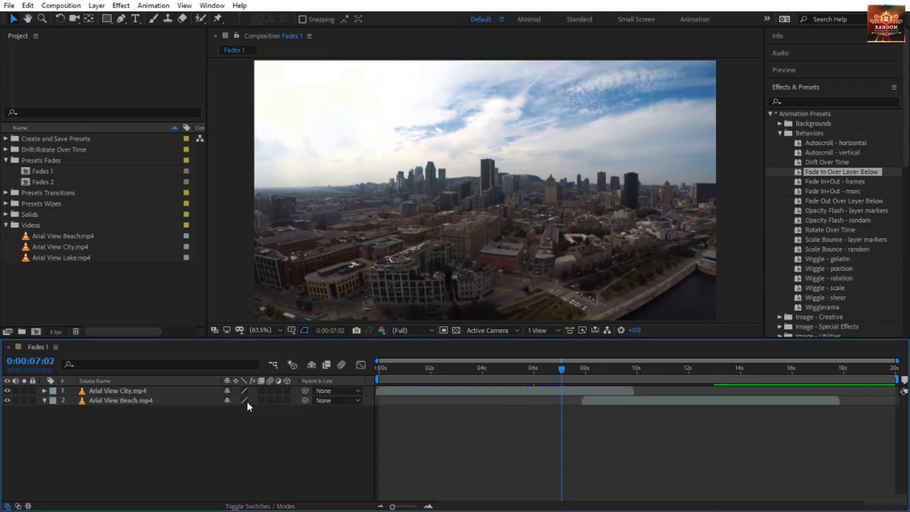
pyautogui.moveTo(164, 393); pyautogui.dragTo(164, 421)
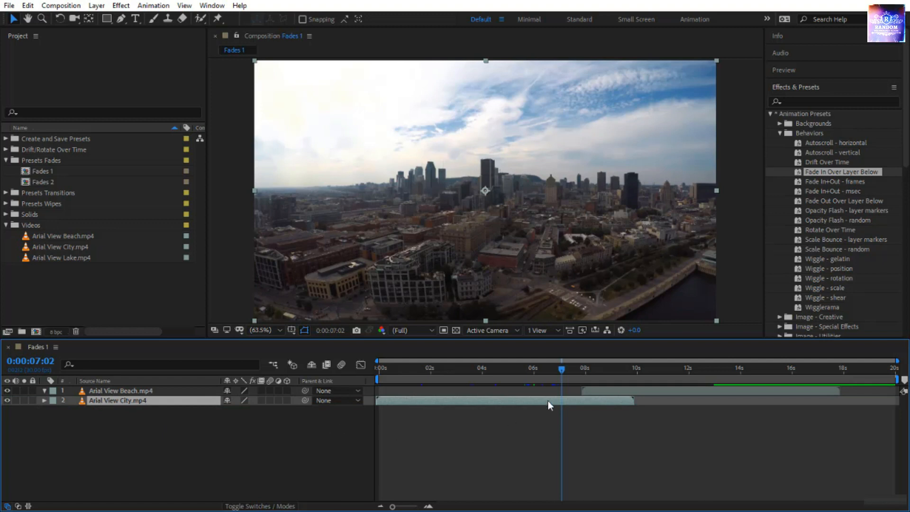
# Set the current time to 0:00:07:23 and apply the Fade In Over Layer Below preset to the Arial View Beach.mp4 layer
pyautogui.click(588, 390)
pyautogui.moveTo(562, 370)
pyautogui.mouseDown()
pyautogui.moveTo(588, 377)
pyautogui.moveTo(588, 397)
pyautogui.moveTo(588, 370)
pyautogui.moveTo(580, 372)
pyautogui.mouseUp()
pyautogui.click(587, 398)
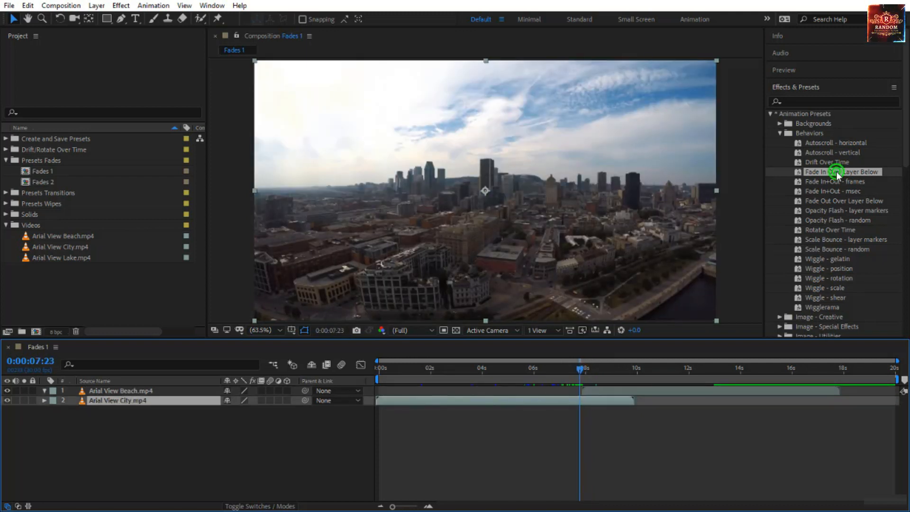
pyautogui.moveTo(838, 175); pyautogui.dragTo(636, 391)
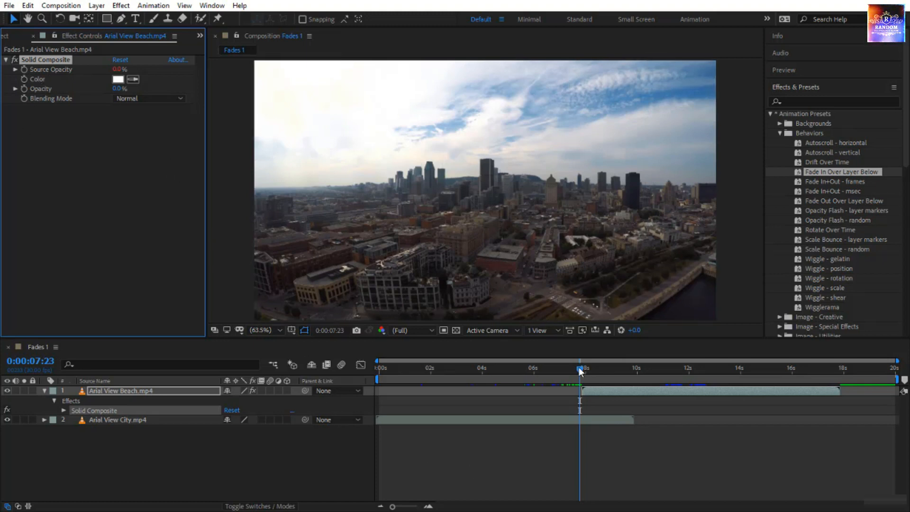
# Preview the fade from 0:00:07:21, then scrub to 0:00:09:13 to examine where the Beach and City layers overlap
pyautogui.moveTo(581, 372); pyautogui.dragTo(579, 396)
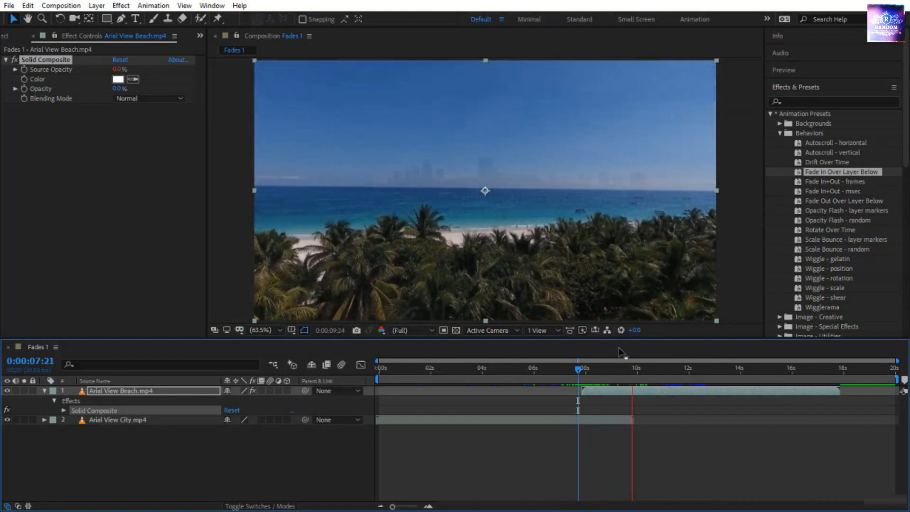
pyautogui.moveTo(578, 368); pyautogui.dragTo(624, 388)
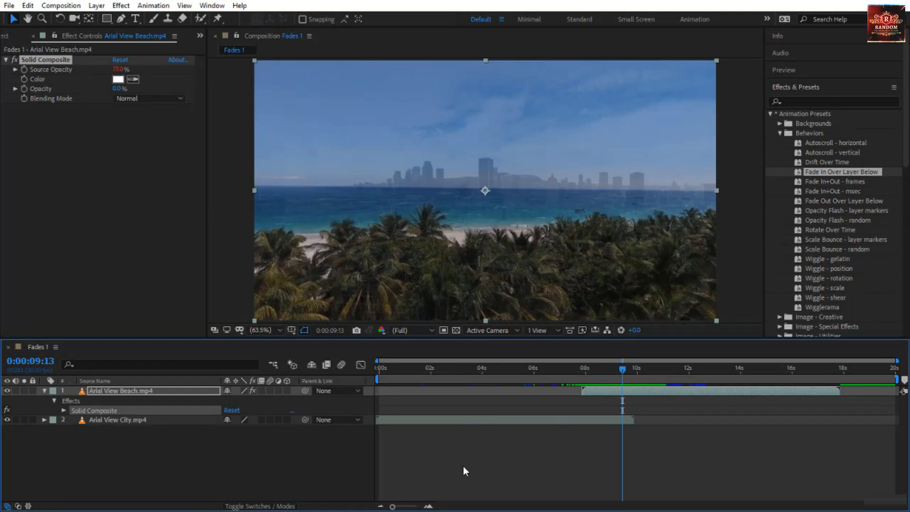
pyautogui.click(609, 420)
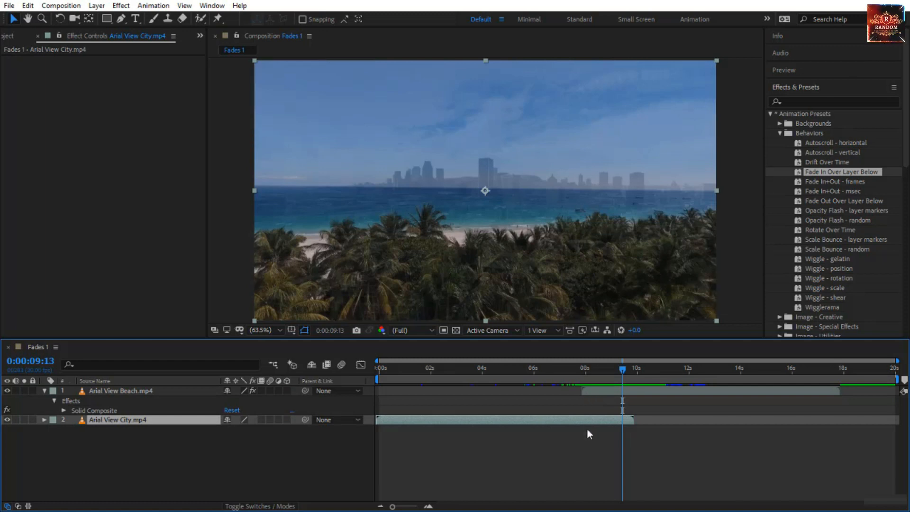
pyautogui.click(614, 393)
pyautogui.click(595, 420)
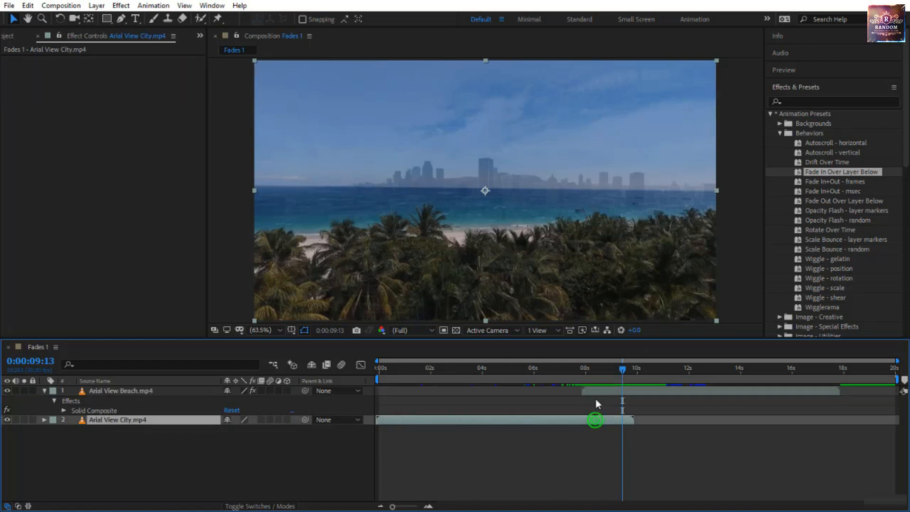
# Shift the Arial View Beach.mp4 layer earlier to start at about 5.3 s and set the current time to 0:00:05:08
pyautogui.moveTo(600, 394); pyautogui.dragTo(532, 394)
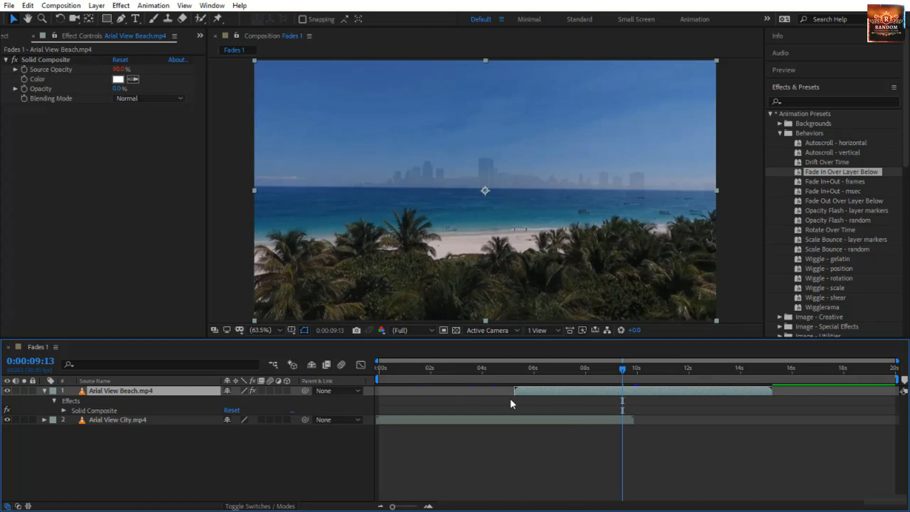
pyautogui.moveTo(533, 392); pyautogui.dragTo(554, 391)
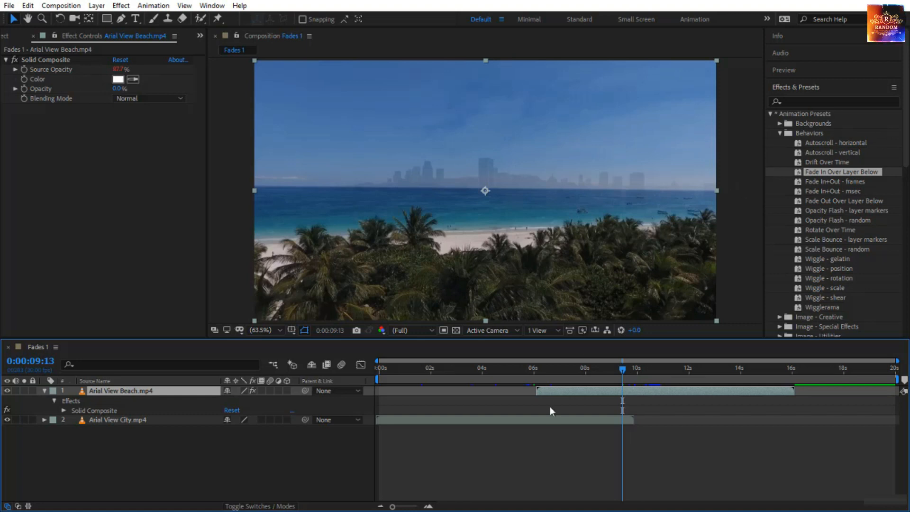
pyautogui.moveTo(582, 395); pyautogui.dragTo(565, 392)
pyautogui.click(520, 369)
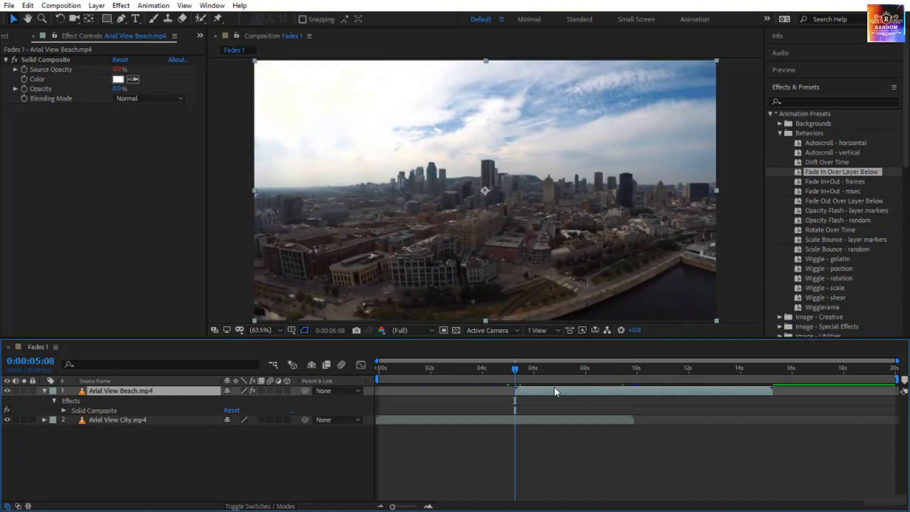
# Preview the crossfade over the longer overlap, playing from 0:00:05:08 and again from 0:00:04:21
pyautogui.click(571, 421)
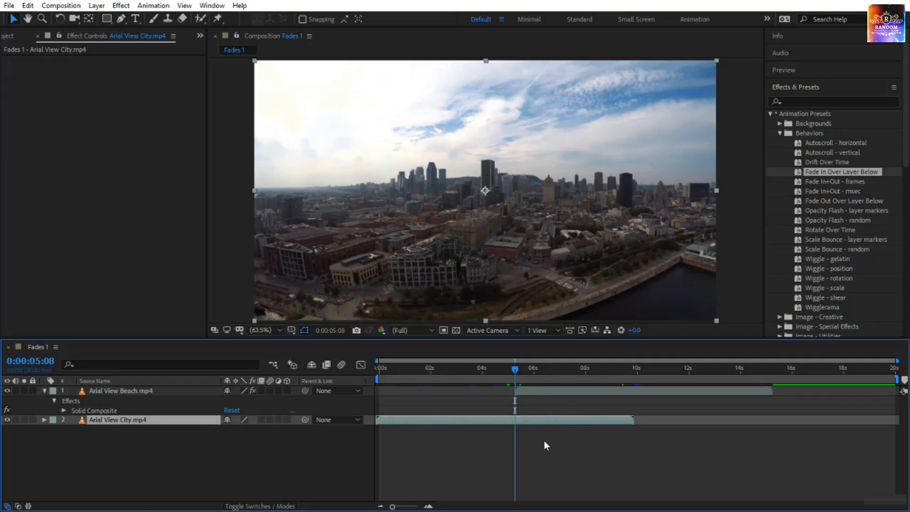
pyautogui.press('space')
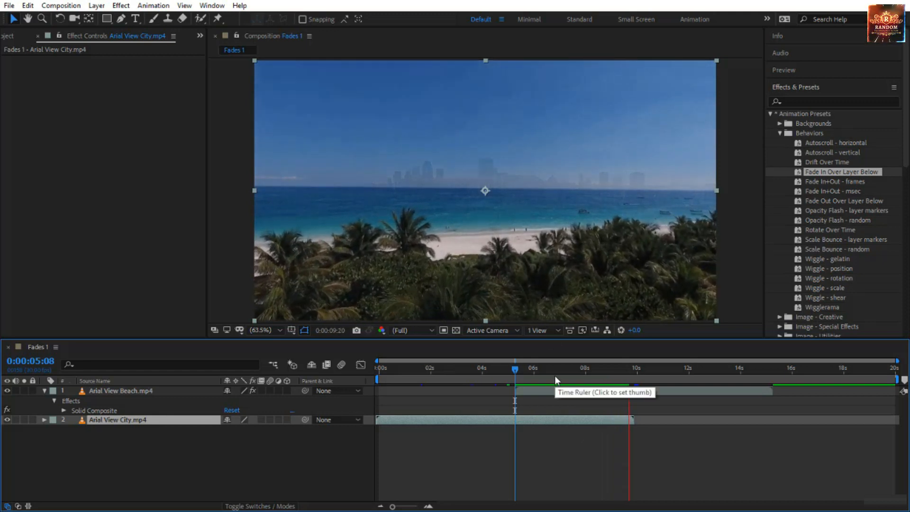
pyautogui.moveTo(532, 369); pyautogui.dragTo(502, 368)
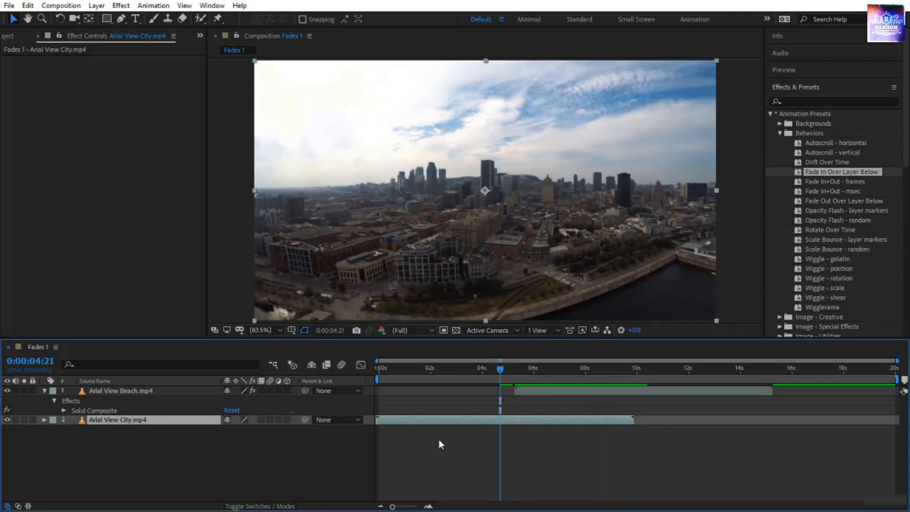
pyautogui.press('space')
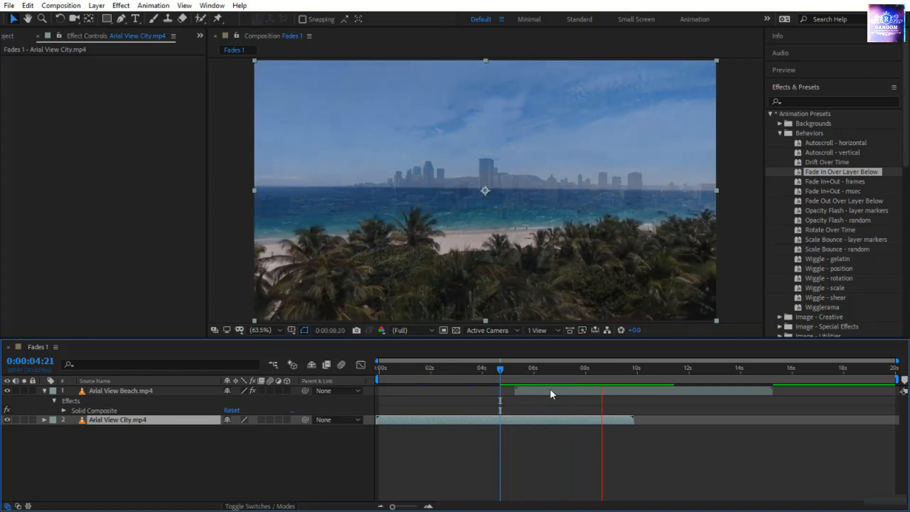
# Shift the Arial View Beach.mp4 layer to start at about 8.7 s and preview the shorter fade from 0:00:08:03
pyautogui.moveTo(550, 389); pyautogui.dragTo(639, 388)
pyautogui.click(586, 369)
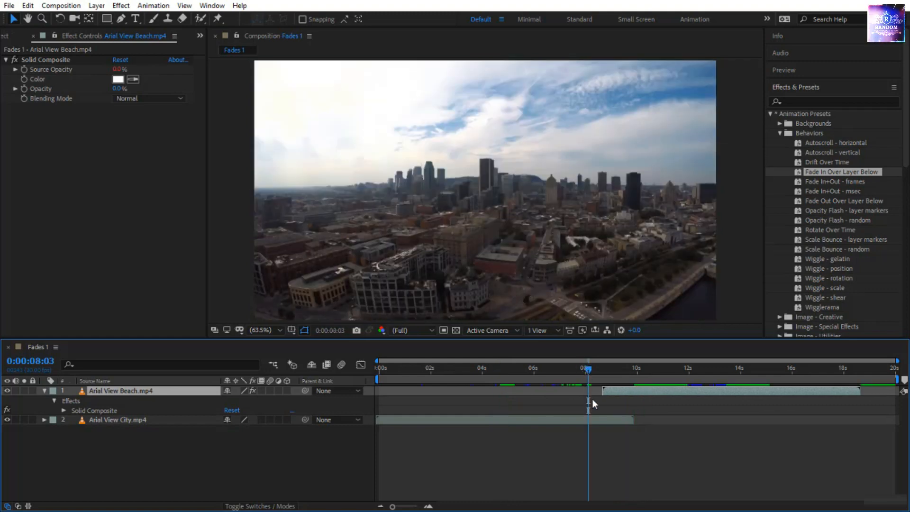
pyautogui.press('space')
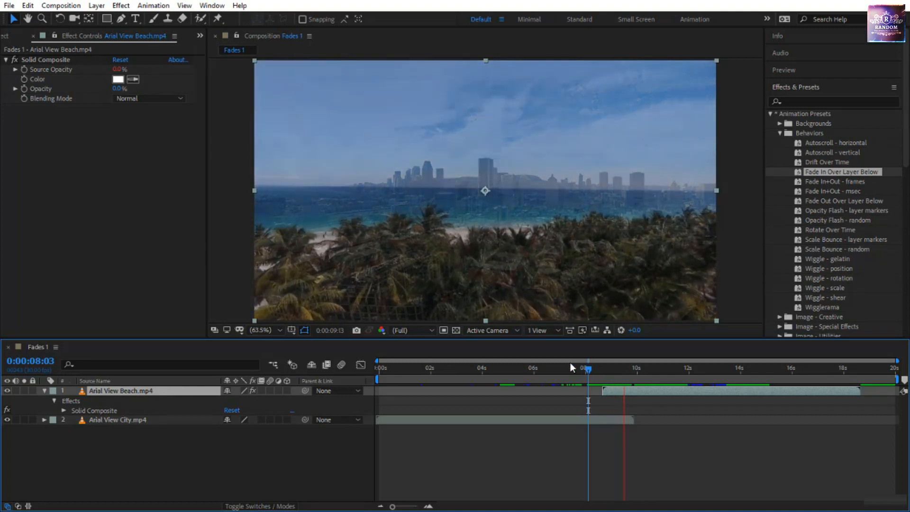
pyautogui.click(590, 370)
# Shift the Beach layer earlier, then trim its start and the City layer's end to about 7.5 s
pyautogui.moveTo(592, 374); pyautogui.dragTo(552, 388)
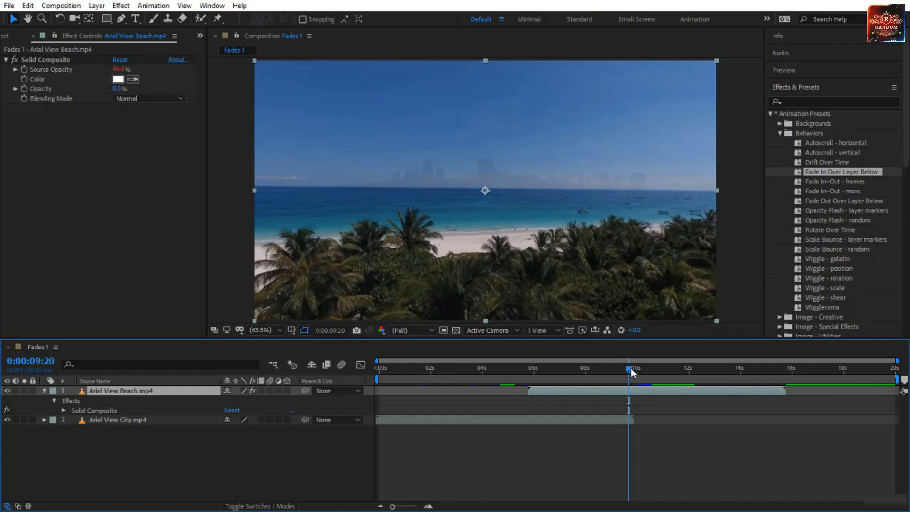
pyautogui.moveTo(632, 373); pyautogui.dragTo(570, 396)
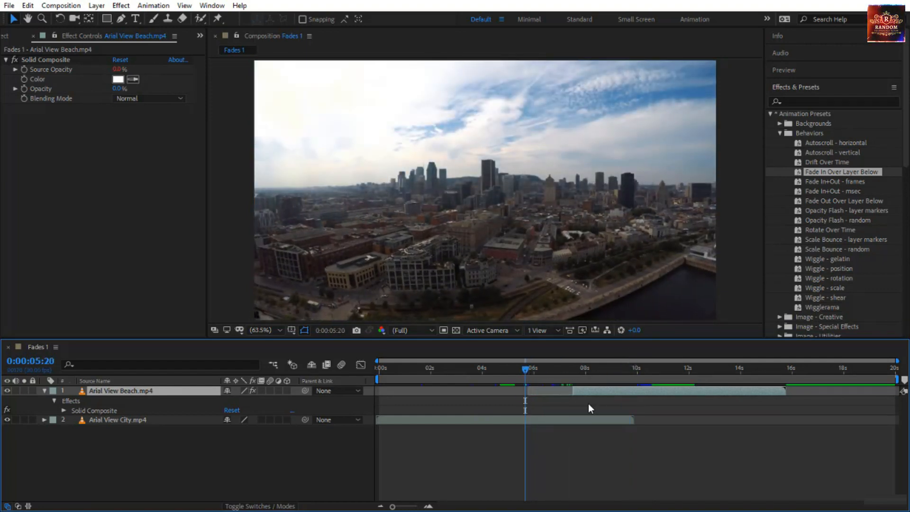
pyautogui.moveTo(637, 418); pyautogui.dragTo(575, 420)
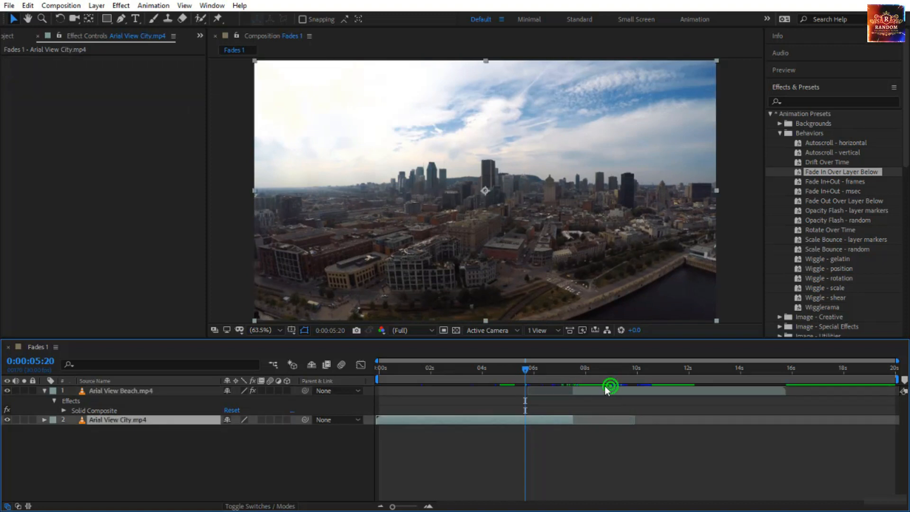
# Move the trimmed Beach layer to start at about 6.2 s and preview the crossfade from 0:00:05:20, scrubbing to 0:00:07:13
pyautogui.click(584, 389)
pyautogui.moveTo(584, 388); pyautogui.dragTo(547, 393)
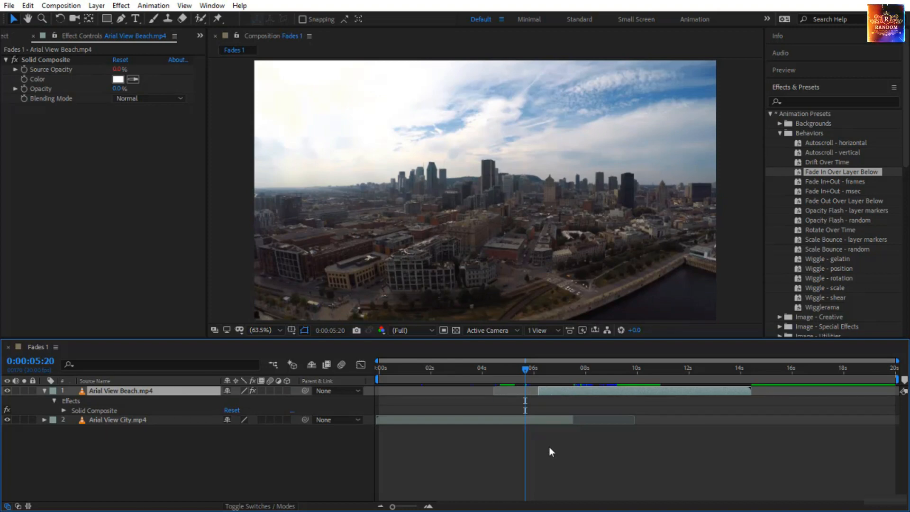
pyautogui.press('space')
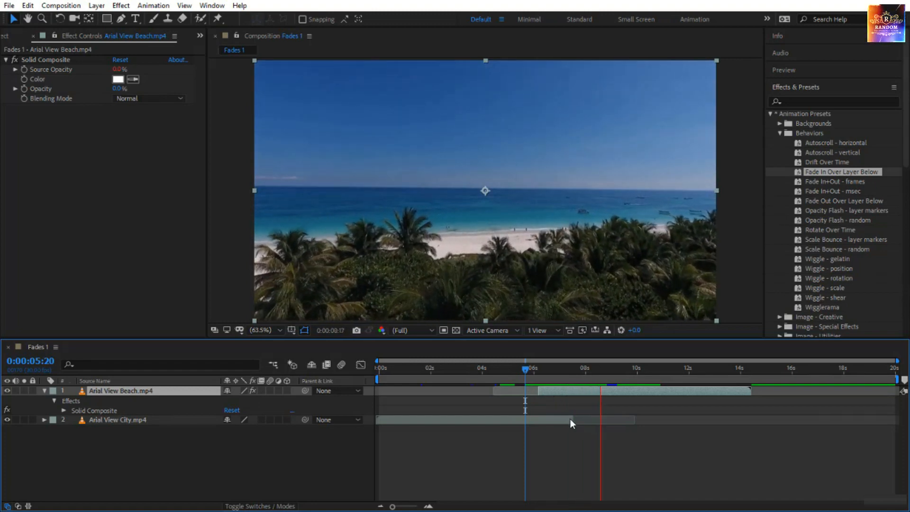
pyautogui.moveTo(526, 371); pyautogui.dragTo(570, 389)
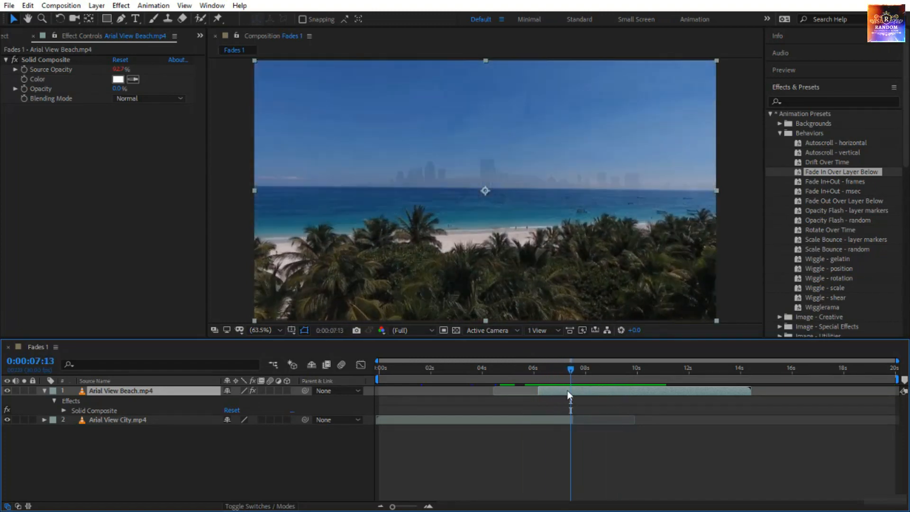
# Examine the Source Opacity expression of the Beach layer's Solid Composite effect, then collapse the layer's effects
pyautogui.click(68, 411)
pyautogui.click(74, 419)
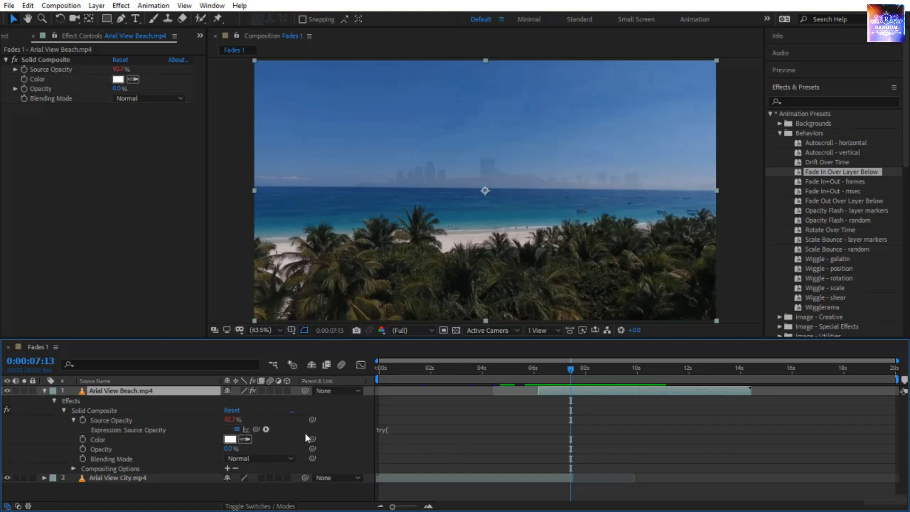
pyautogui.click(396, 430)
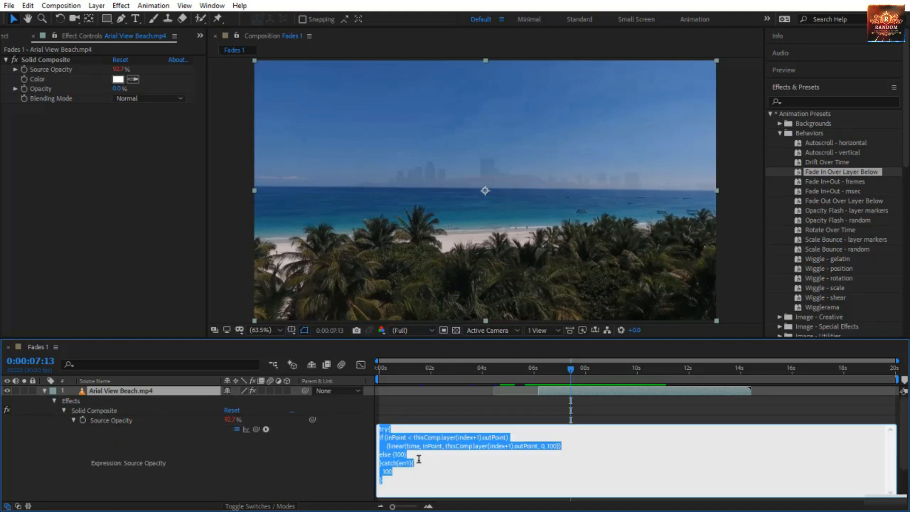
pyautogui.click(423, 467)
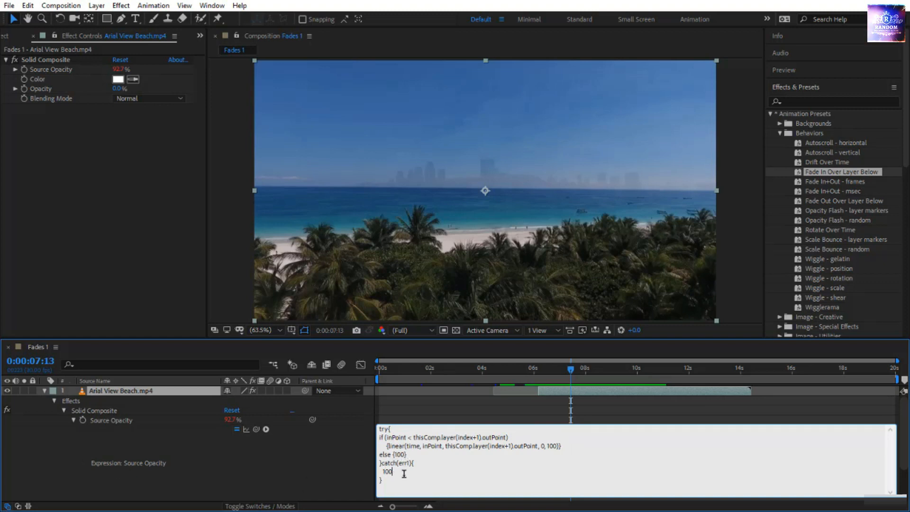
pyautogui.click(53, 401)
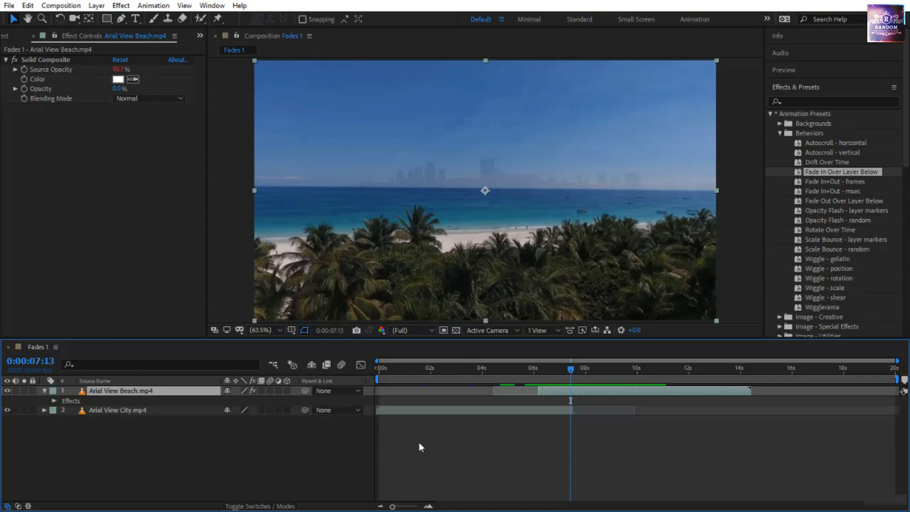
# Set the current time to 0:00:04:26 and delete the Solid Composite effect from the Arial View Beach.mp4 layer
pyautogui.moveTo(571, 369); pyautogui.dragTo(505, 406)
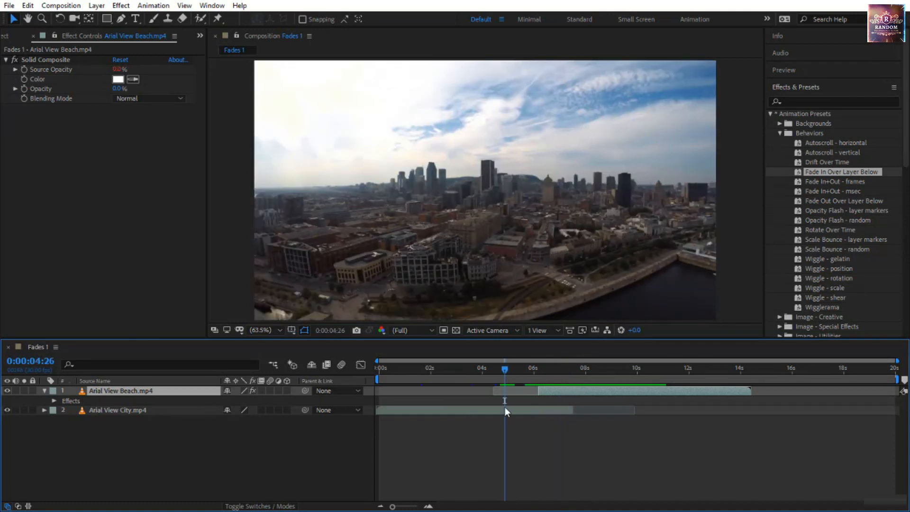
pyautogui.click(819, 185)
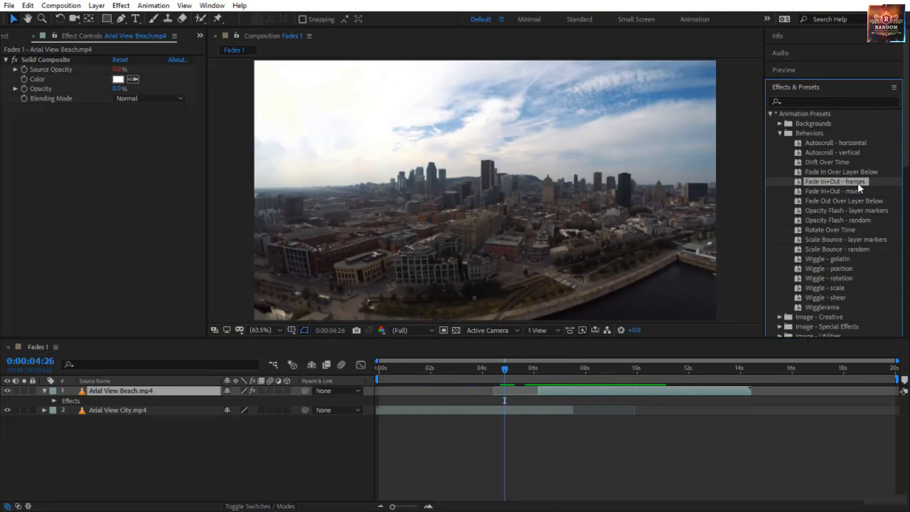
pyautogui.click(63, 59)
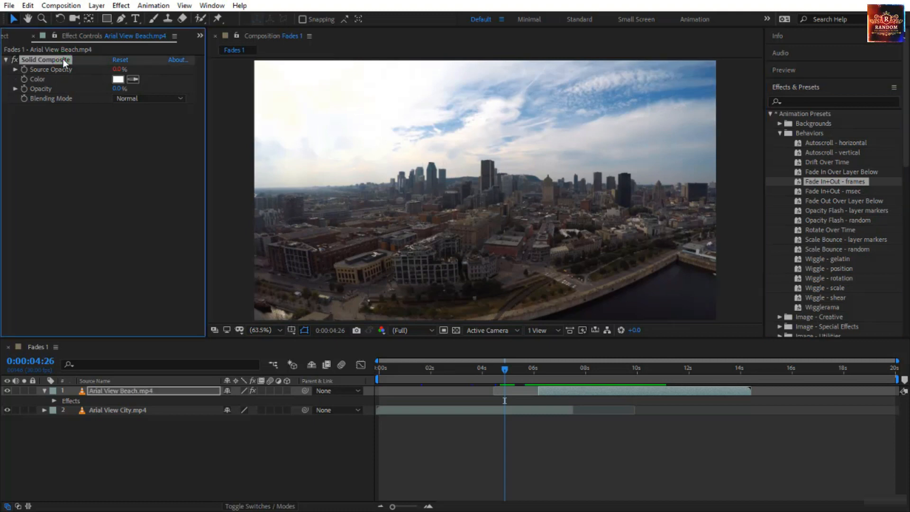
pyautogui.press('Delete')
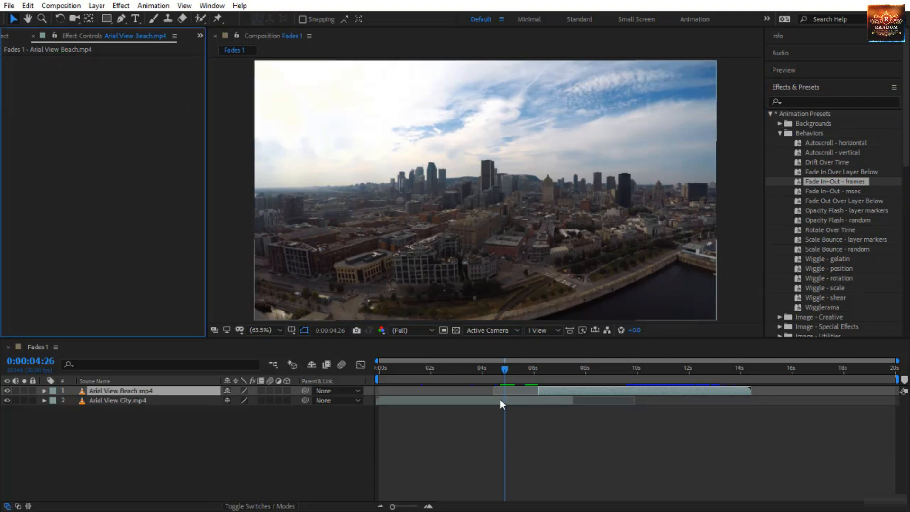
# Extend the Beach layer's trimmed start and the City layer's trimmed end to full length, and shift Beach to start at about 7.2 s
pyautogui.click(536, 391)
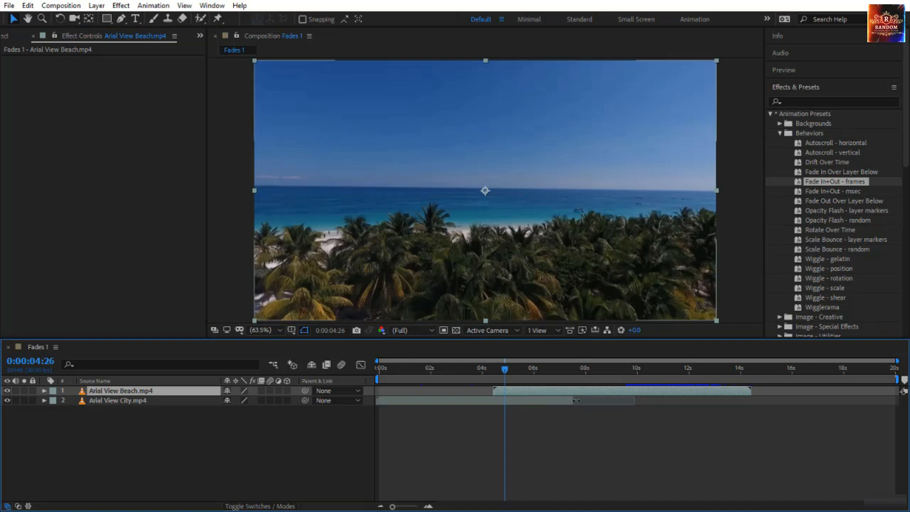
pyautogui.click(577, 400)
pyautogui.moveTo(605, 391); pyautogui.dragTo(677, 395)
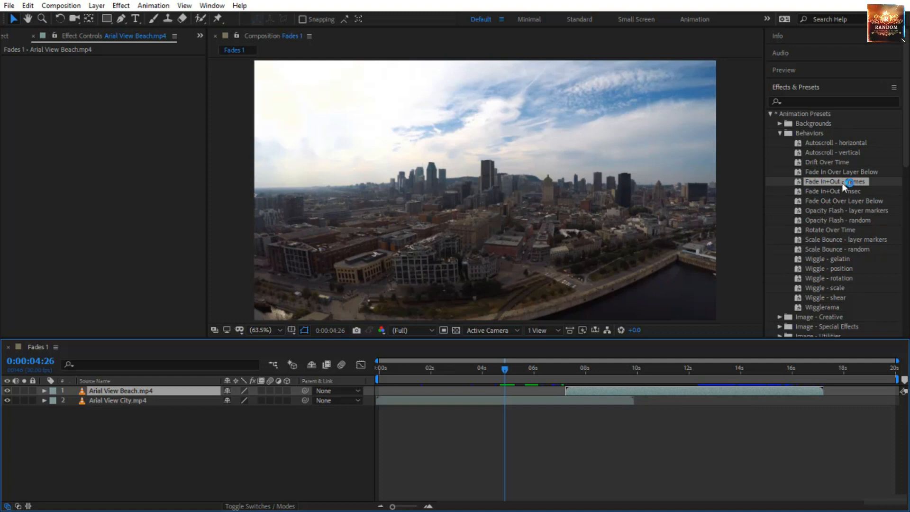
# Apply the Fade In+Out - frames preset to the Beach layer and inspect its two effects with the current time at 0:00:07:15
pyautogui.moveTo(842, 183); pyautogui.dragTo(610, 388)
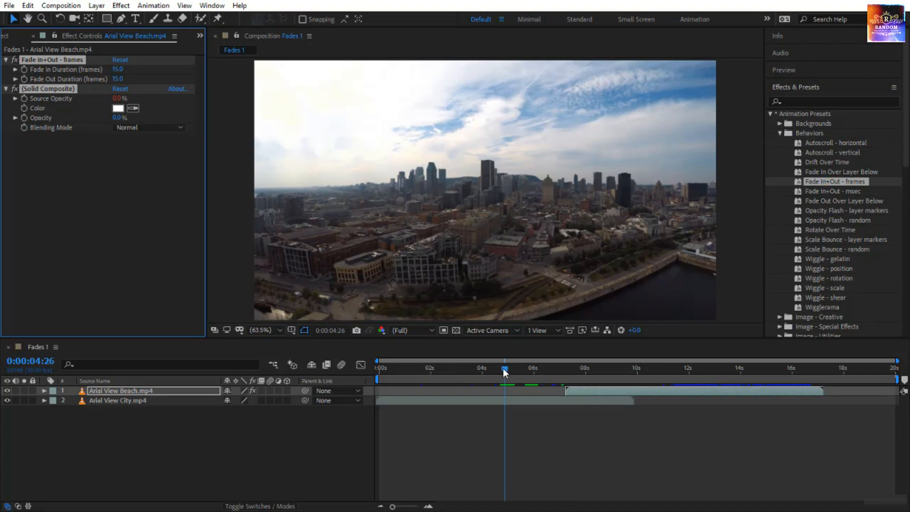
pyautogui.moveTo(503, 370); pyautogui.dragTo(573, 413)
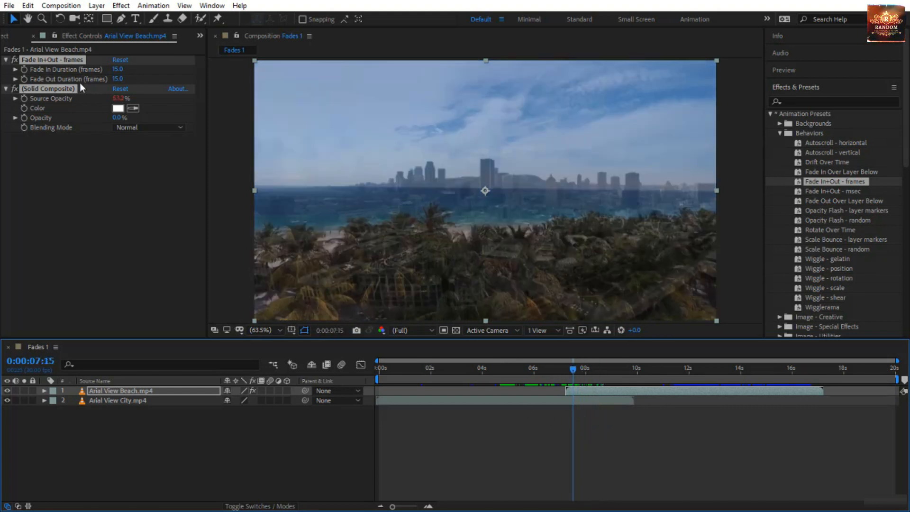
pyautogui.click(73, 167)
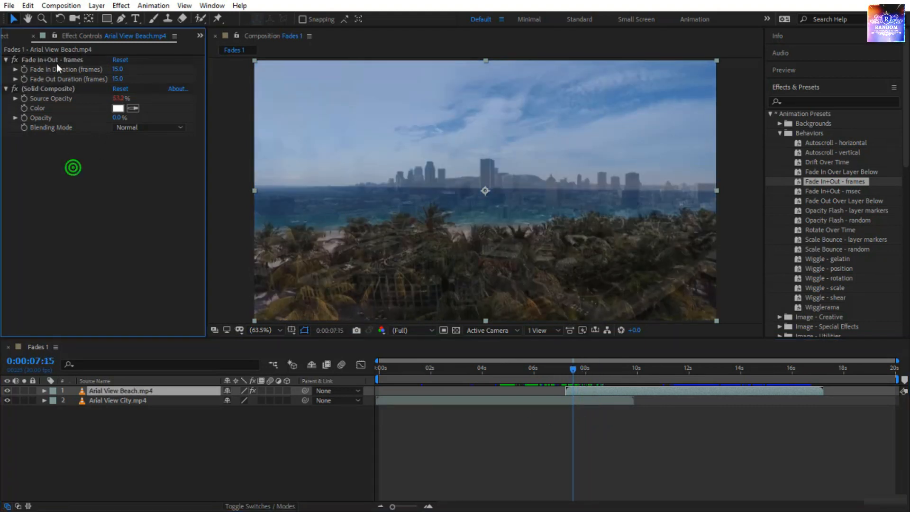
pyautogui.click(47, 56)
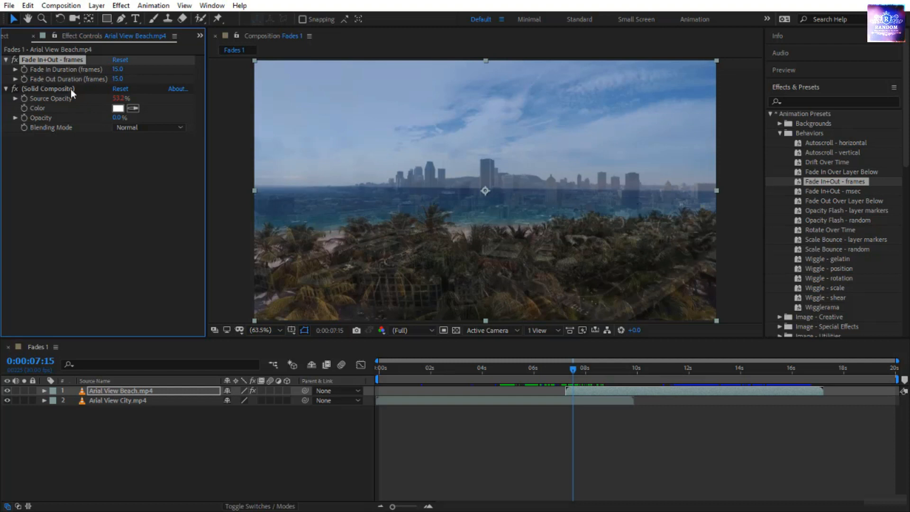
pyautogui.click(35, 89)
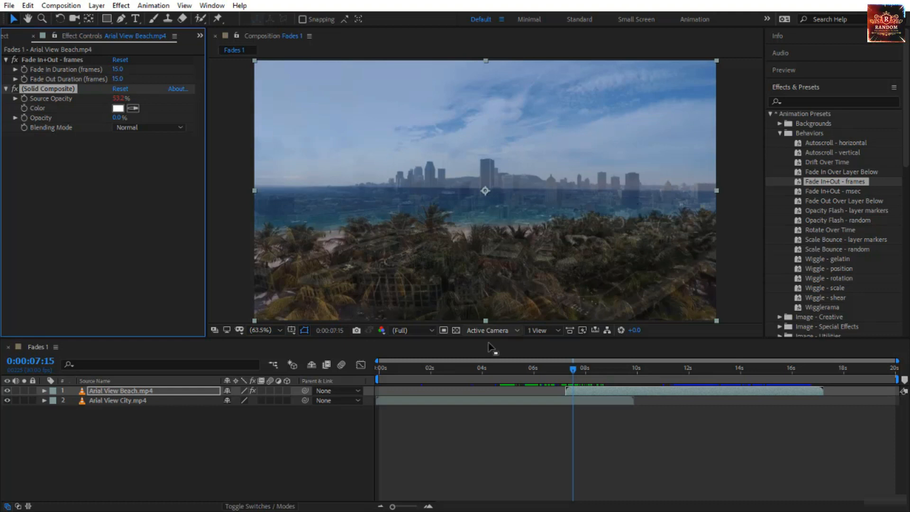
# Move the Beach layer to start at 0:00:07:15, and advance the current time by 15 frames to check the fade-in's end
pyautogui.moveTo(583, 384); pyautogui.dragTo(590, 390)
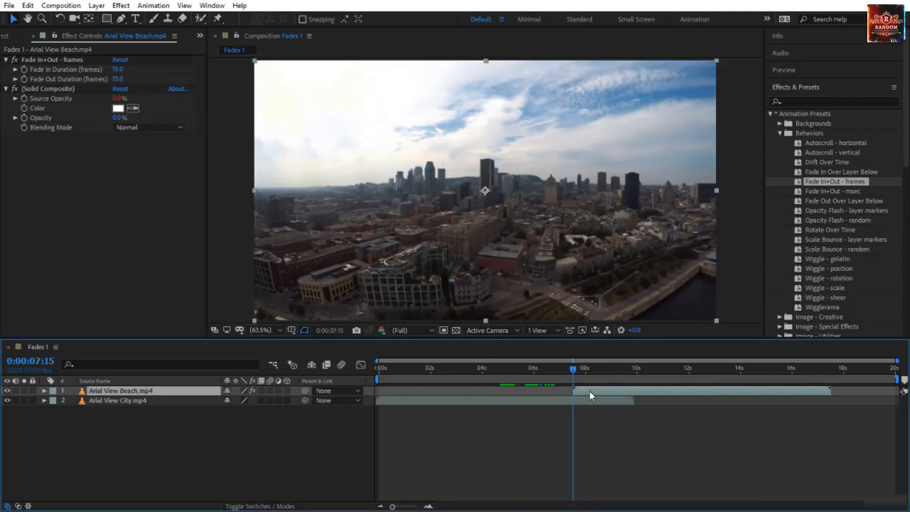
pyautogui.click(42, 361)
pyautogui.write('+15')
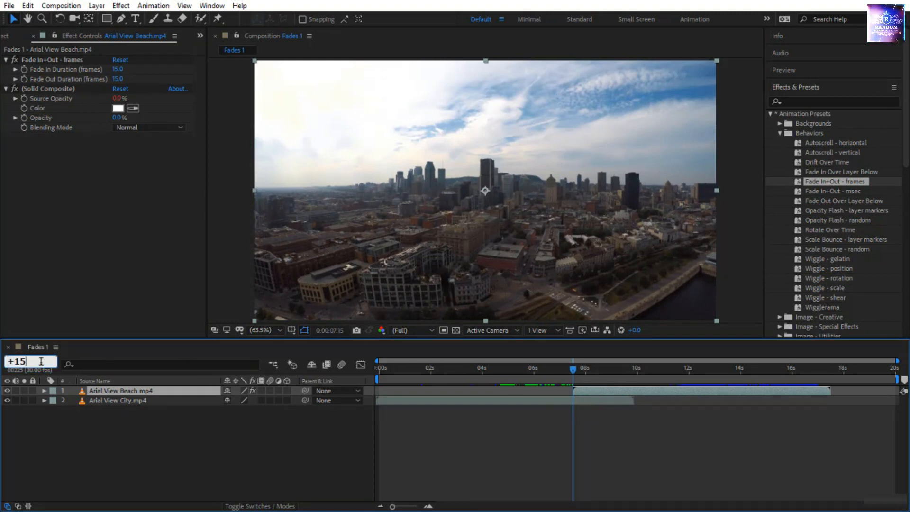
pyautogui.press('Return')
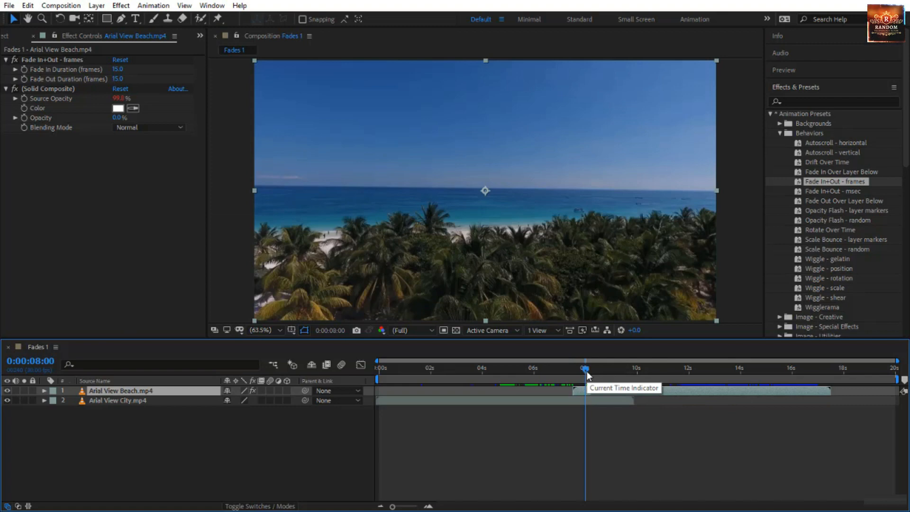
pyautogui.moveTo(587, 373)
pyautogui.mouseDown()
pyautogui.moveTo(575, 380)
pyautogui.moveTo(589, 383)
pyautogui.mouseUp()
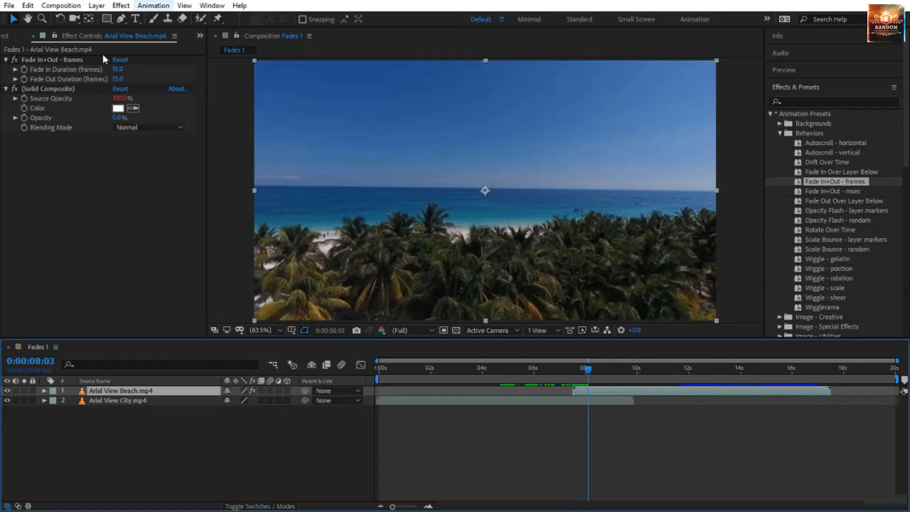
# Set the Beach layer's Fade In Duration to 30 frames and preview the fade from 0:00:07:09, scrubbing to 0:00:08:21
pyautogui.click(117, 69)
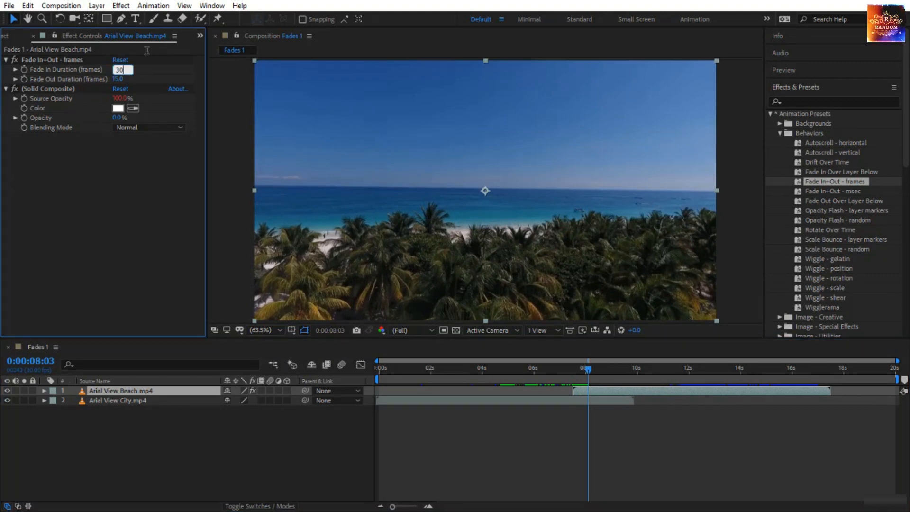
pyautogui.press('Return')
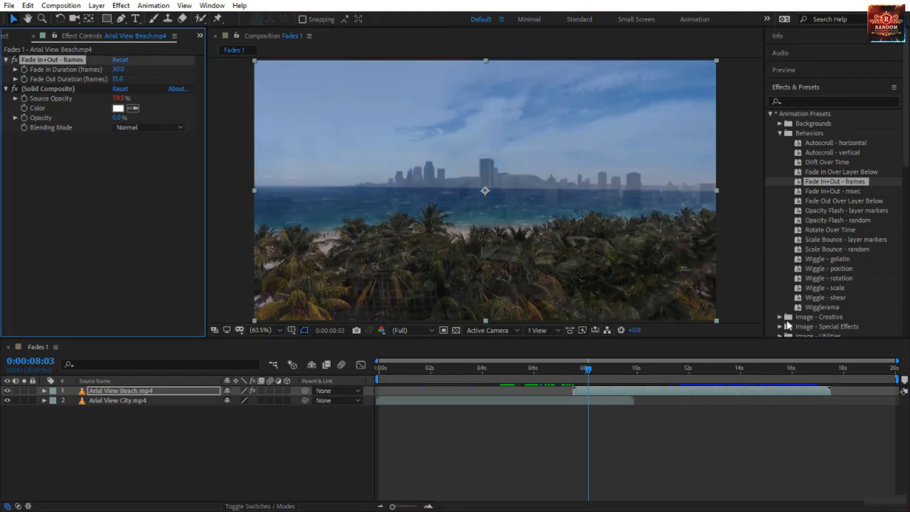
pyautogui.click(567, 369)
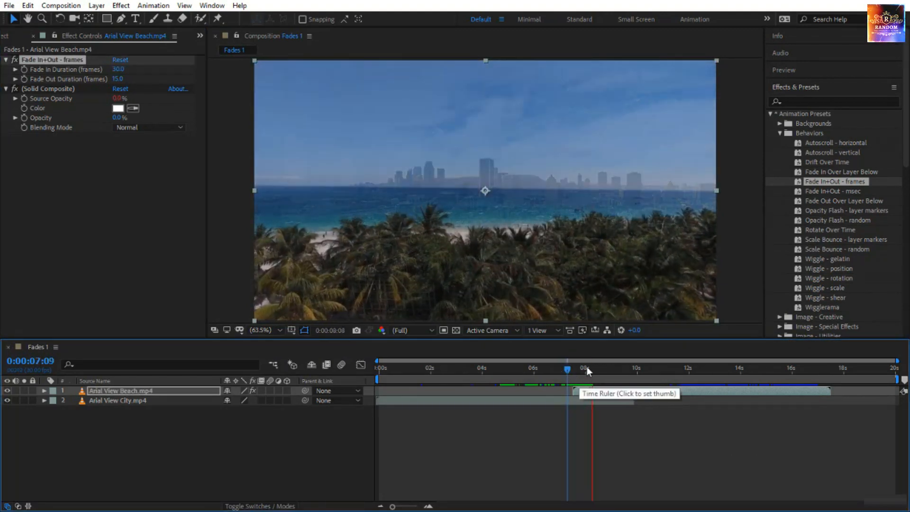
pyautogui.click(624, 400)
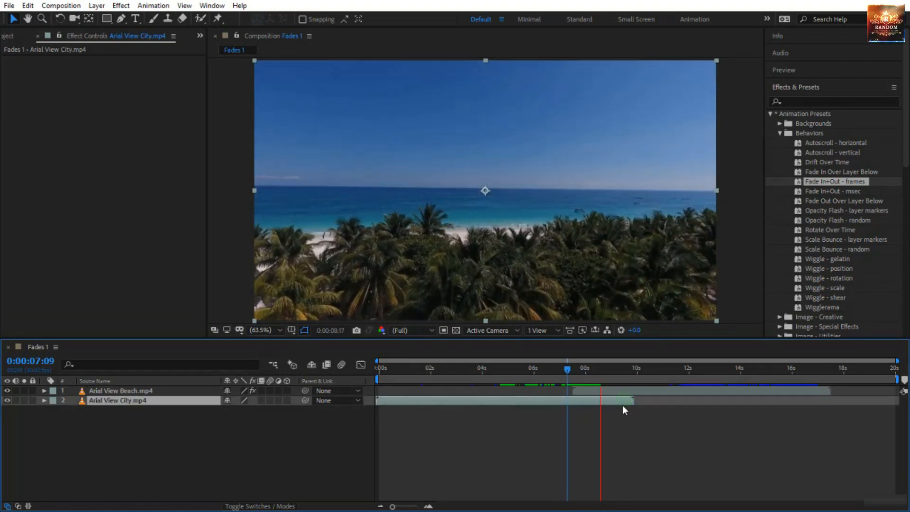
pyautogui.click(580, 391)
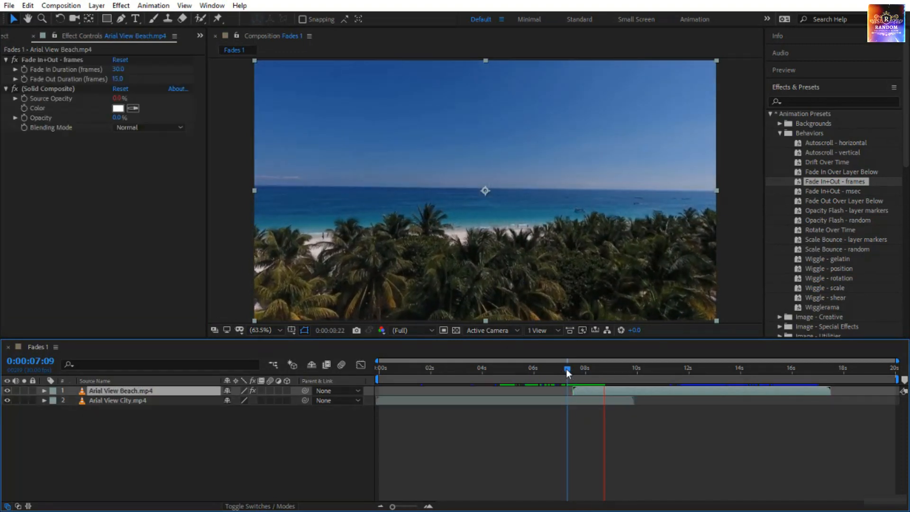
pyautogui.moveTo(567, 372); pyautogui.dragTo(579, 374)
pyautogui.moveTo(593, 380); pyautogui.dragTo(607, 385)
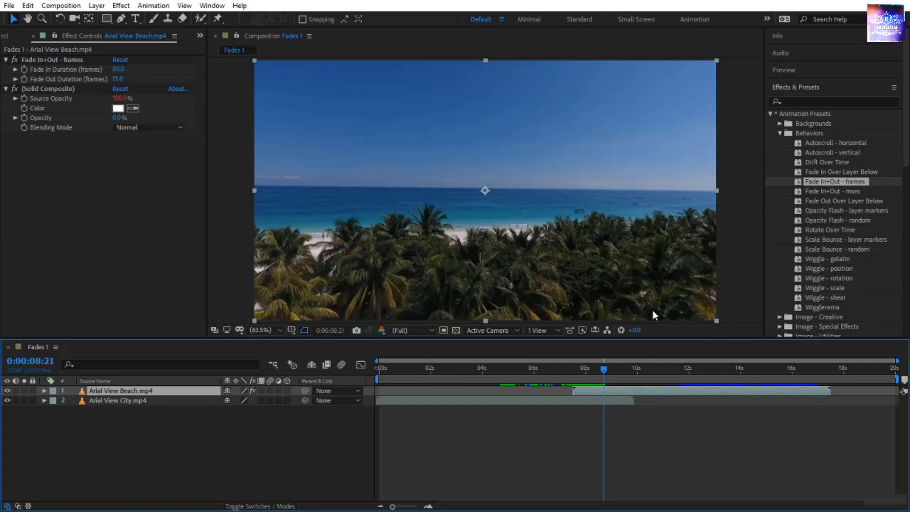
# Remove all effects from the Arial View Beach.mp4 layer
pyautogui.click(46, 216)
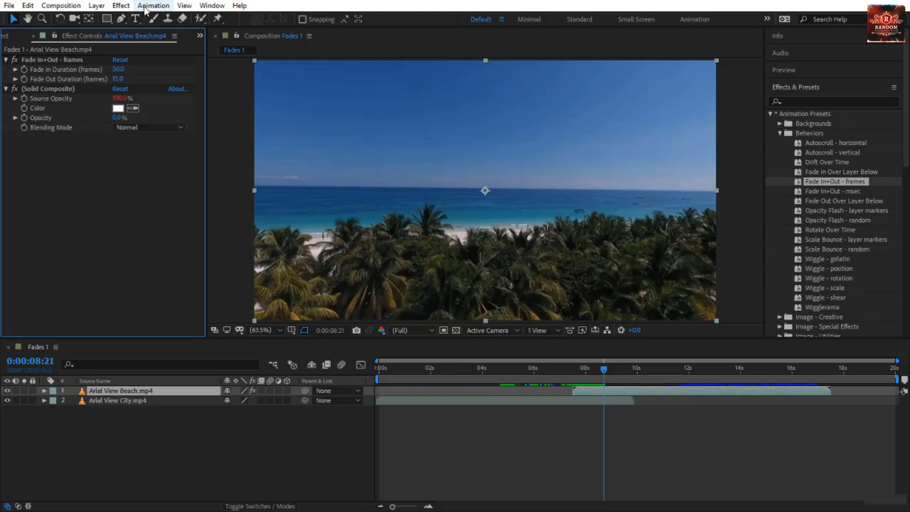
pyautogui.click(121, 5)
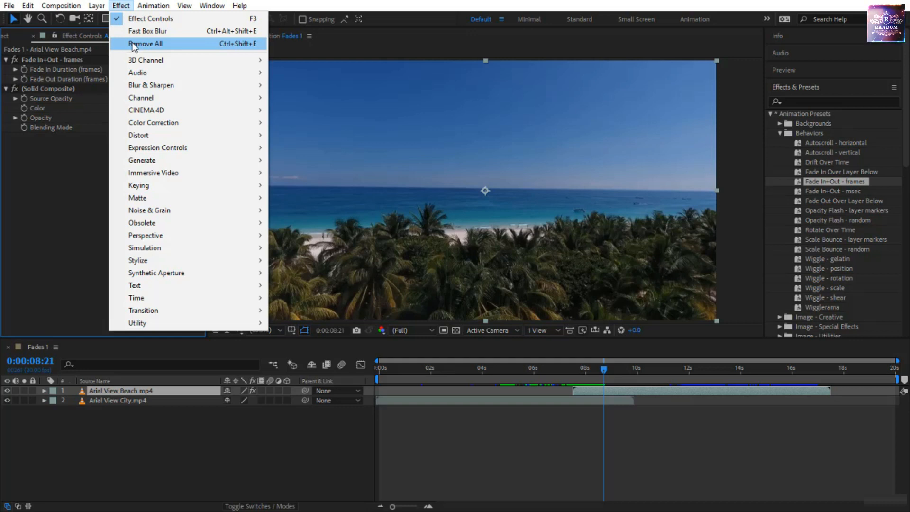
pyautogui.click(134, 44)
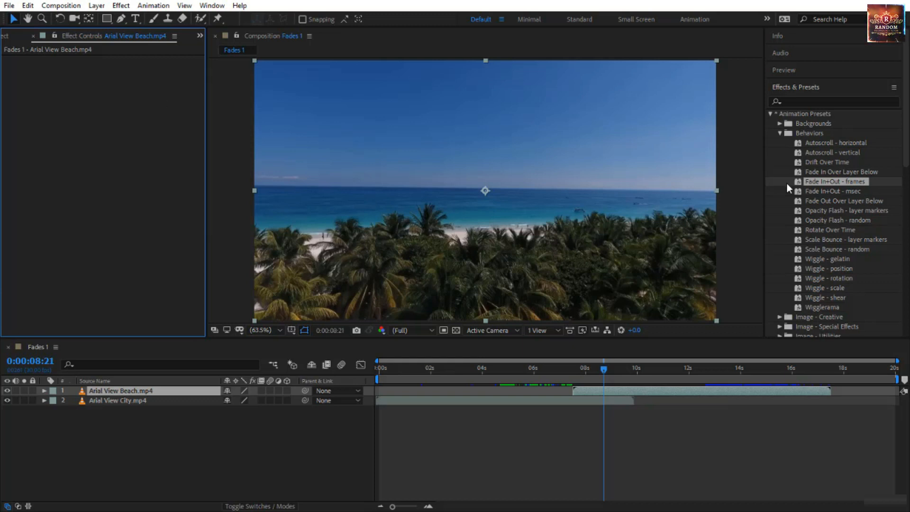
# Apply the Fade In+Out - msec preset to the Beach layer and set its Fade In Duration to 1000 msec
pyautogui.click(825, 192)
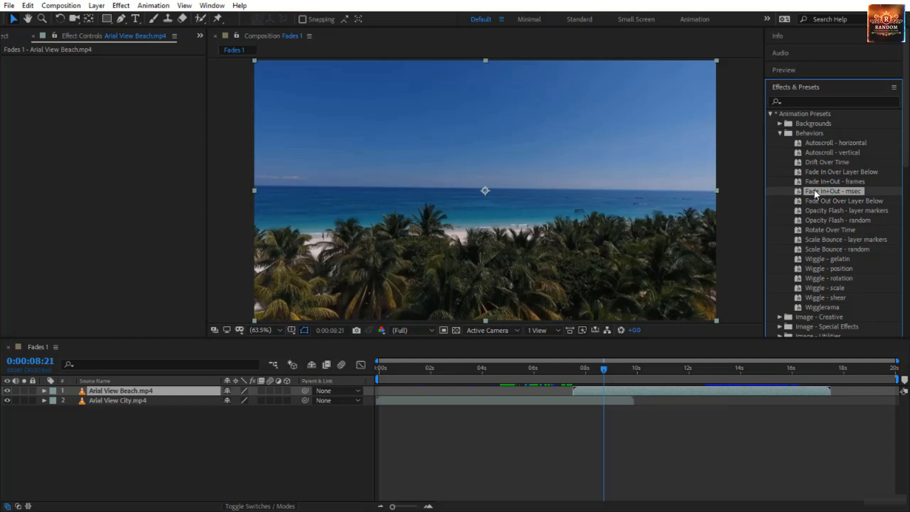
pyautogui.moveTo(813, 193); pyautogui.dragTo(641, 390)
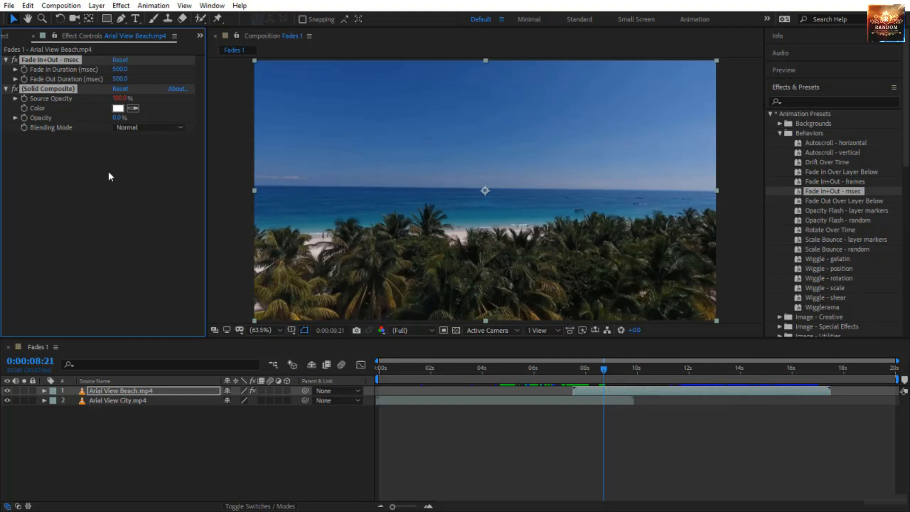
pyautogui.click(120, 70)
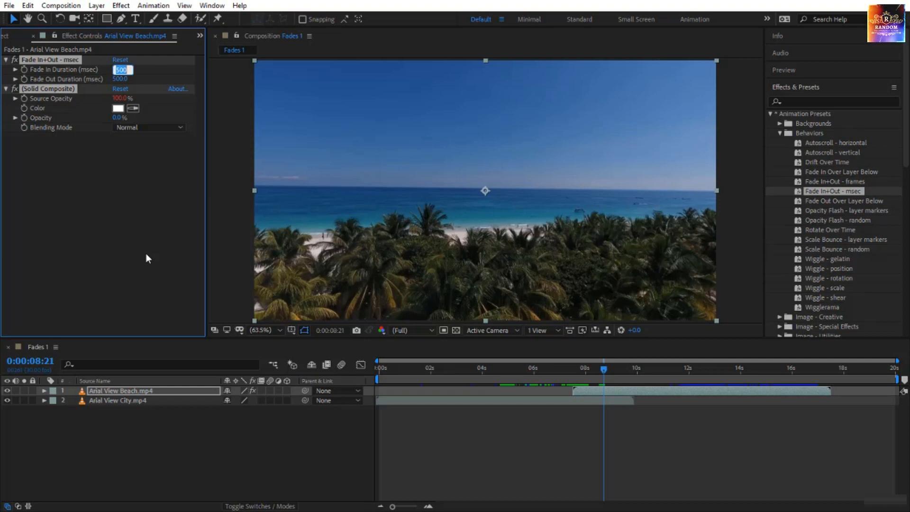
pyautogui.write('1000')
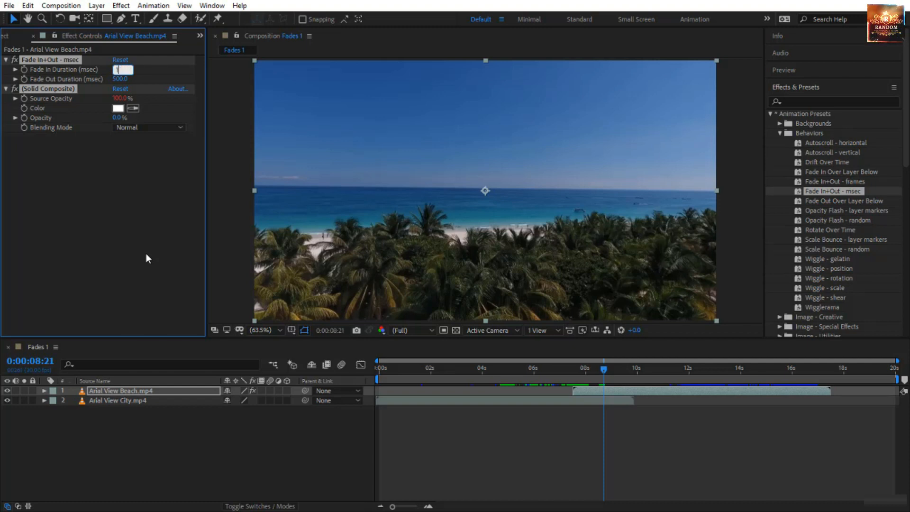
pyautogui.click(137, 207)
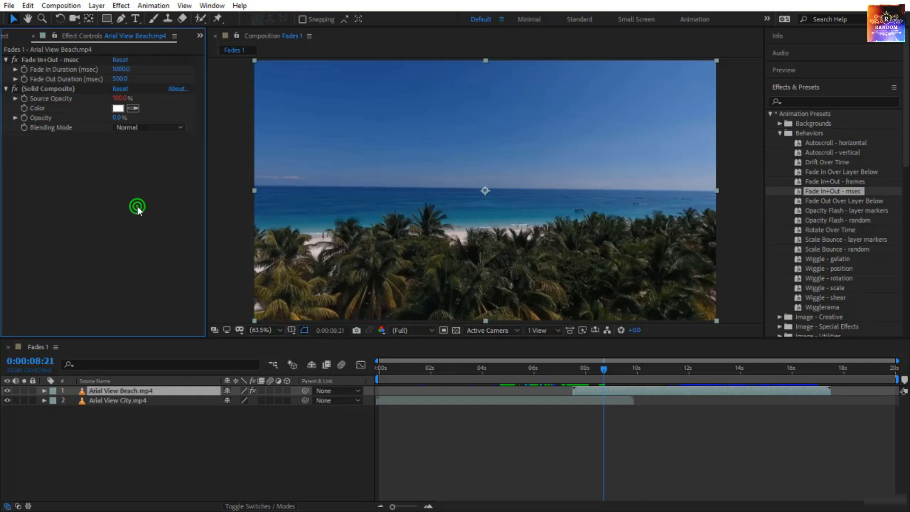
# Check the fade-in from 0:00:07:15 to one second further on, then delete the Fade In+Out - msec and Solid Composite effects from the Beach layer
pyautogui.click(584, 391)
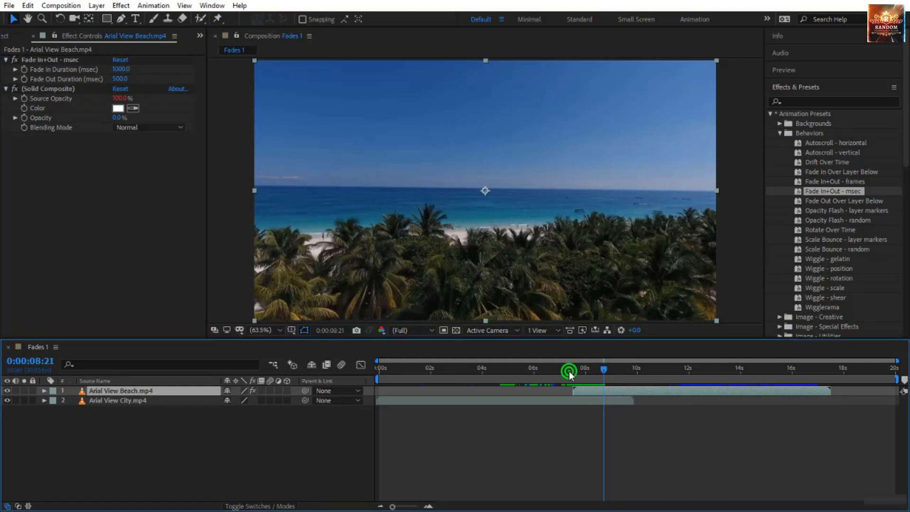
pyautogui.click(573, 368)
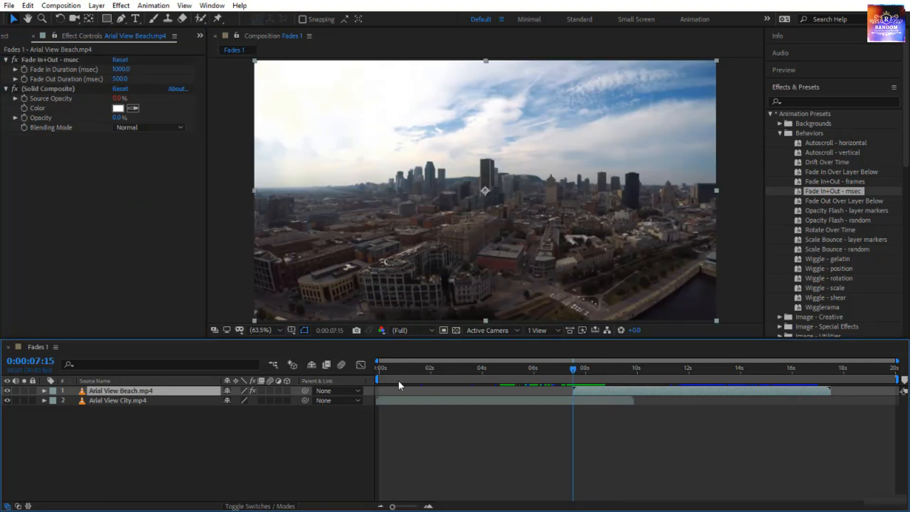
pyautogui.click(33, 360)
pyautogui.write('+100')
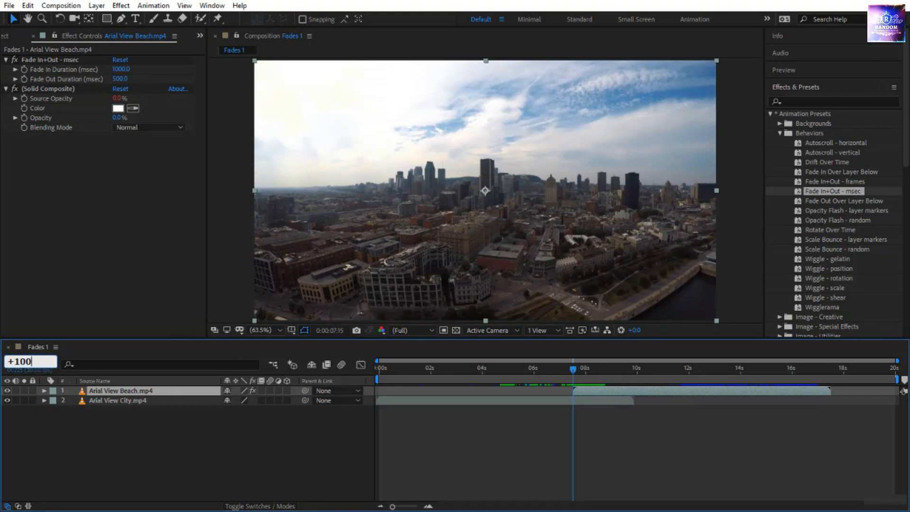
pyautogui.press('Return')
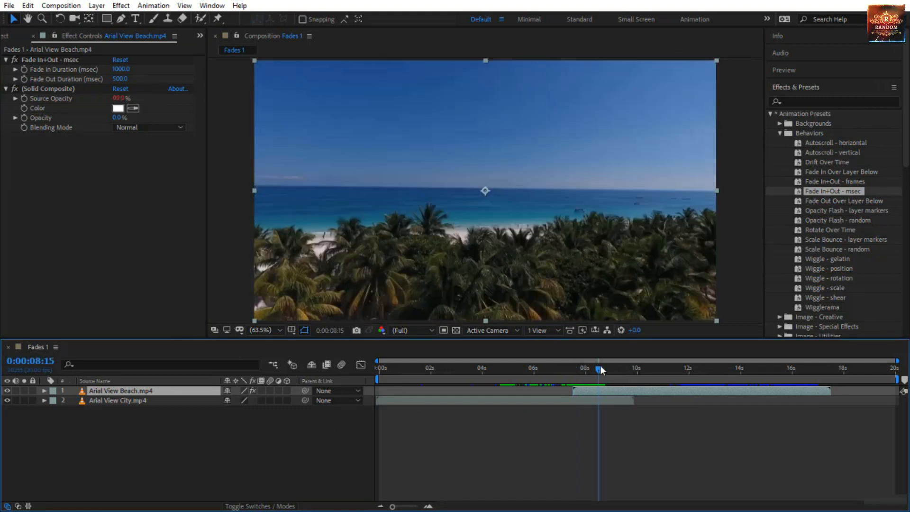
pyautogui.moveTo(598, 371); pyautogui.dragTo(588, 396)
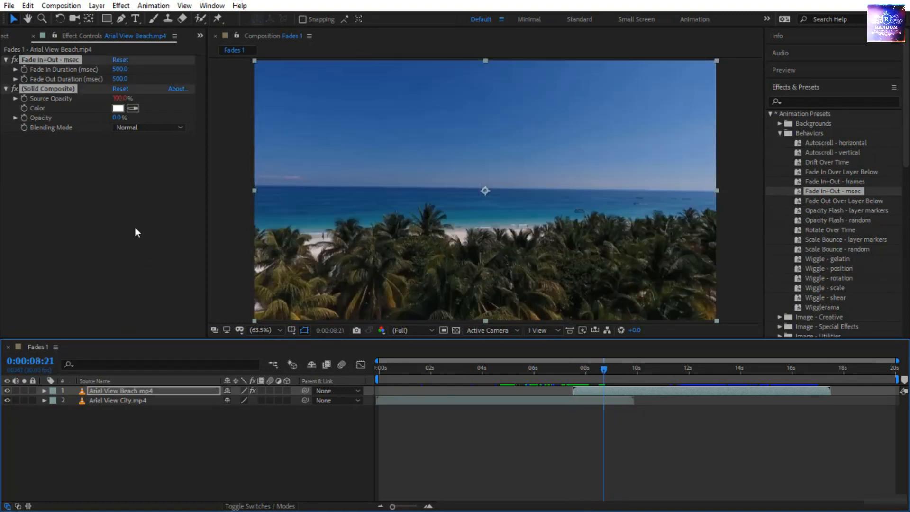
pyautogui.press('Delete')
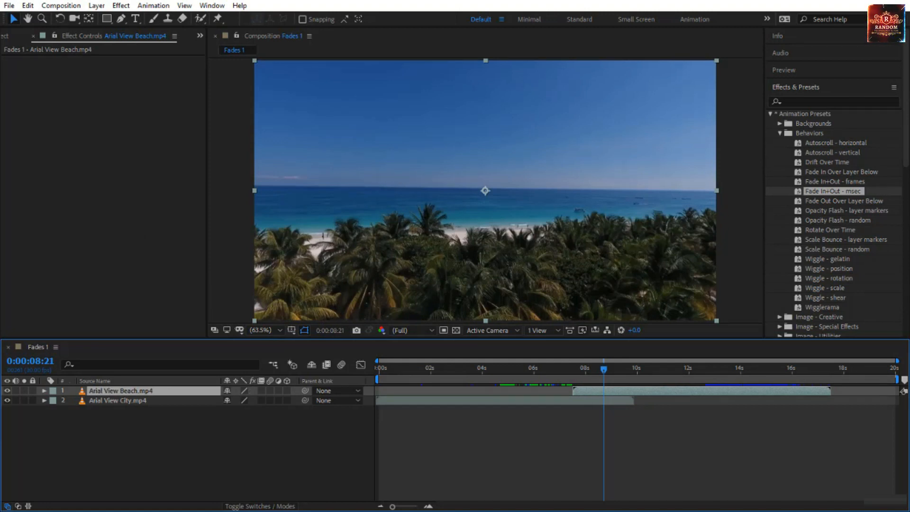
# Move the Beach layer below the City layer, and apply the Fade Out Over Layer Below preset to City, with the current time at 0:00:07:09
pyautogui.click(829, 200)
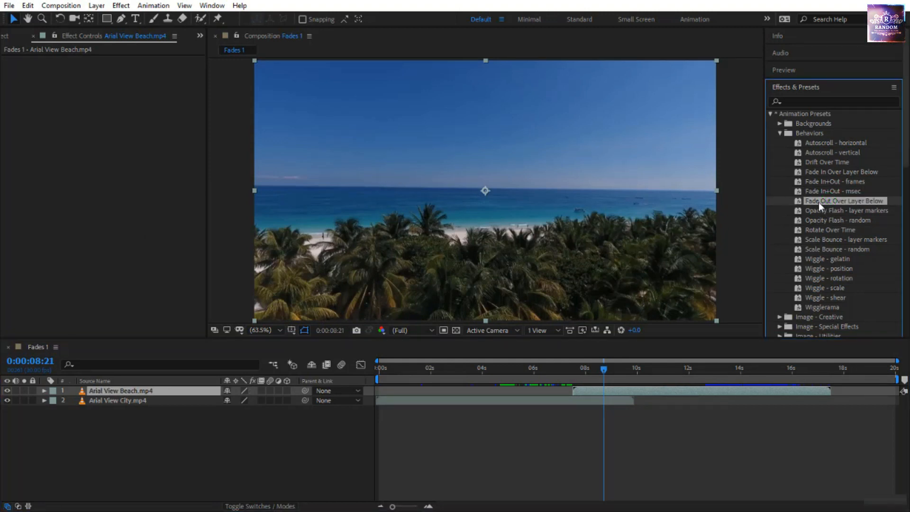
pyautogui.click(616, 391)
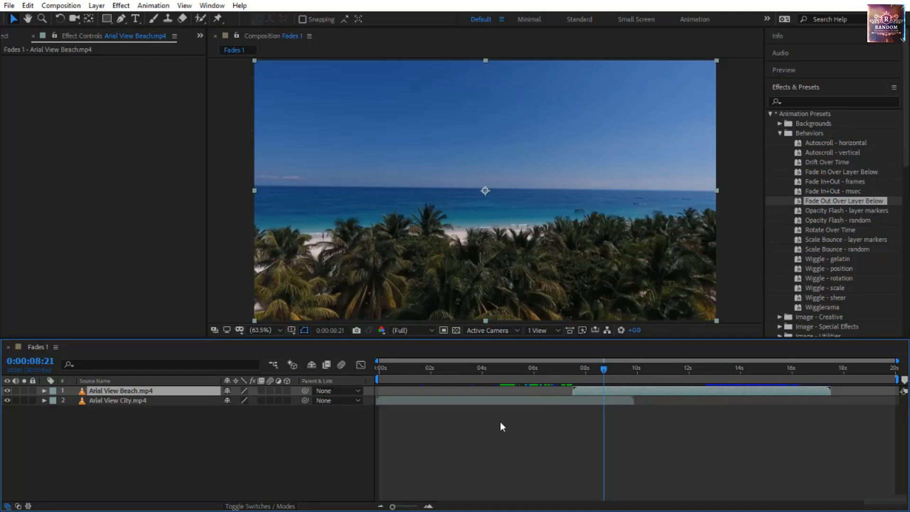
pyautogui.moveTo(172, 393); pyautogui.dragTo(172, 411)
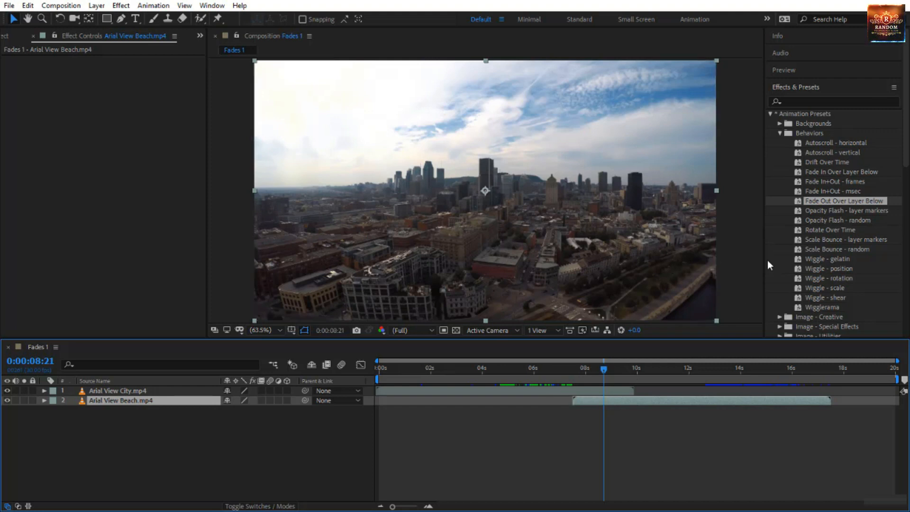
pyautogui.moveTo(816, 200); pyautogui.dragTo(565, 428)
pyautogui.click(573, 371)
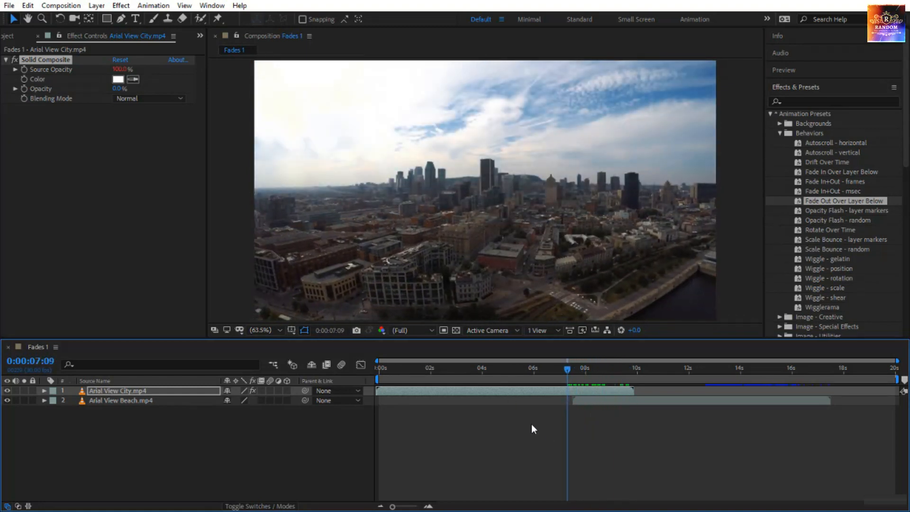
# Preview the City layer's fade-out over the Beach layer, playing from about 0:00:07:09
pyautogui.press('space')
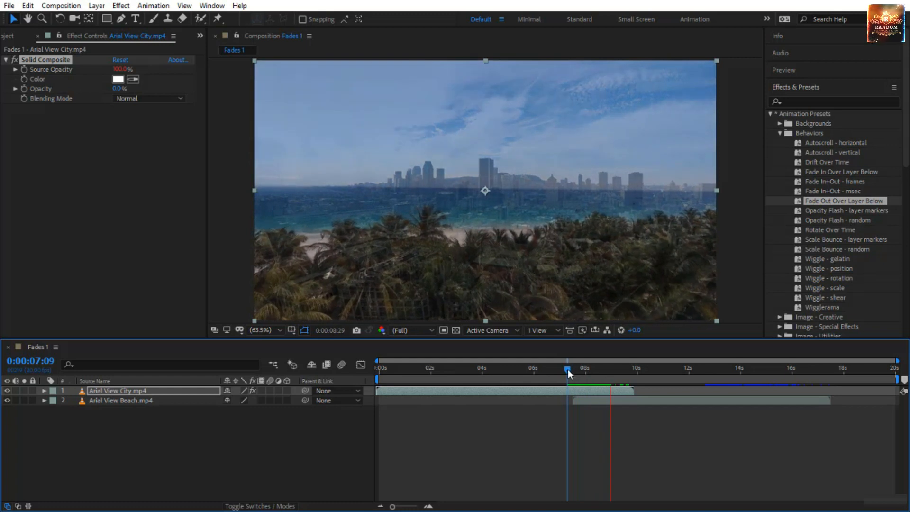
pyautogui.click(569, 371)
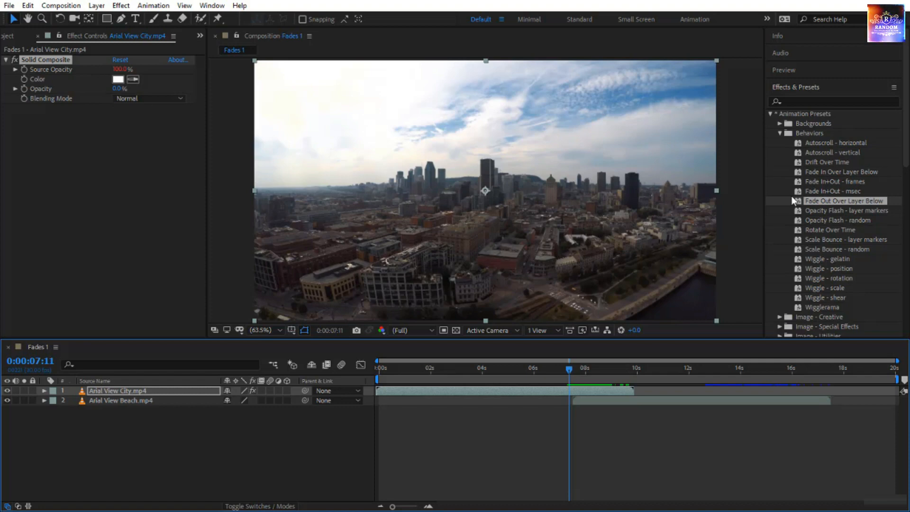
pyautogui.press('space')
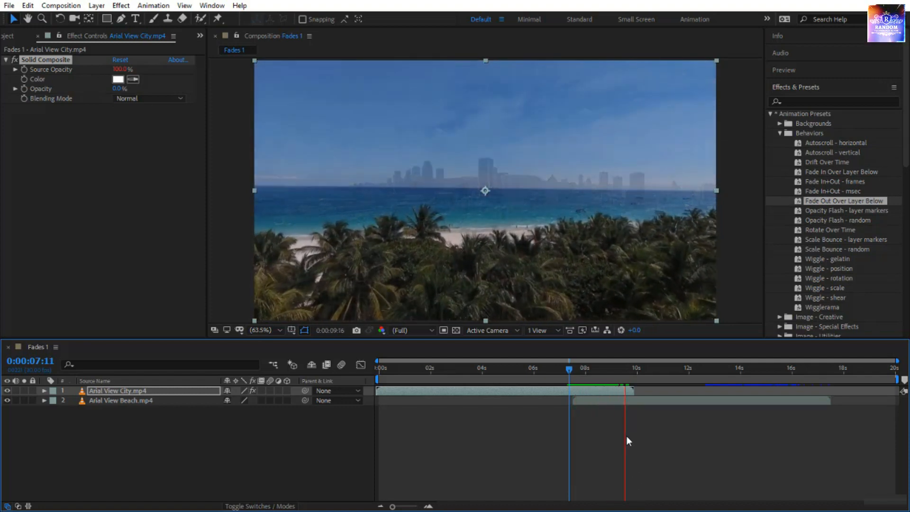
# Shift the Beach layer to start at about 9 seconds and preview the shorter overlap from 0:00:08:22
pyautogui.click(575, 401)
pyautogui.moveTo(585, 402); pyautogui.dragTo(624, 406)
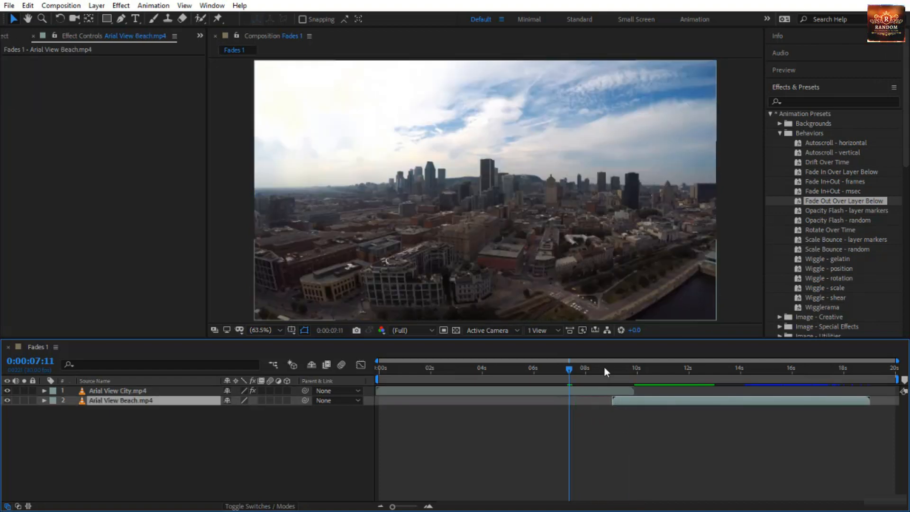
pyautogui.click(604, 367)
pyautogui.press('space')
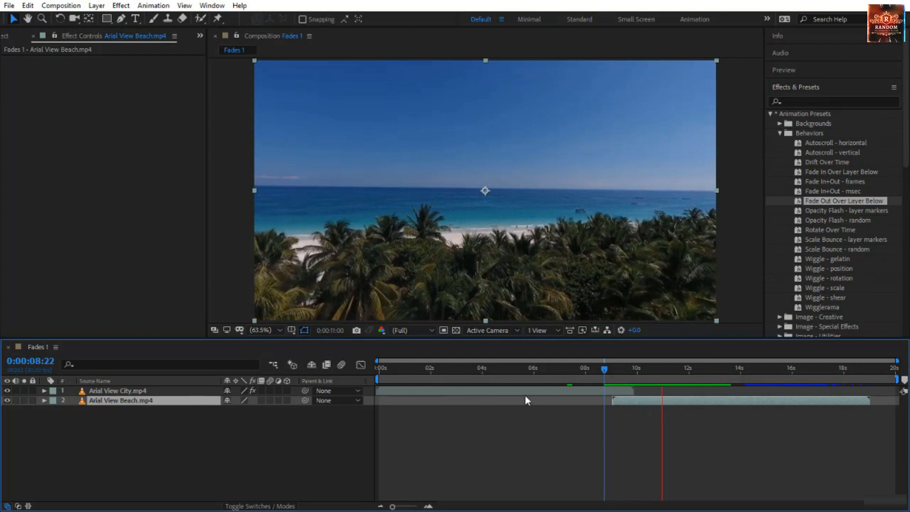
# Move the Beach layer to start at about 4.7 seconds, preview from 0:00:04:02, and park the current time at 0:00:07:08
pyautogui.moveTo(607, 372); pyautogui.dragTo(512, 408)
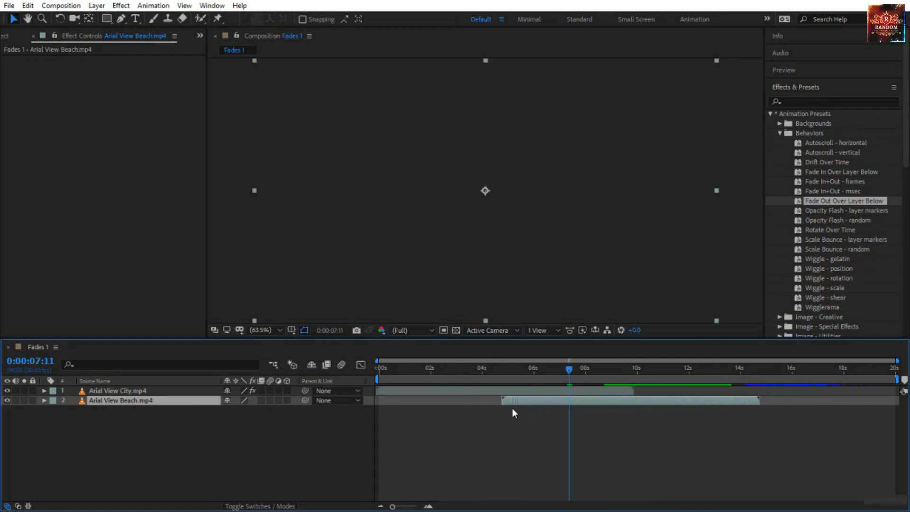
pyautogui.click(483, 369)
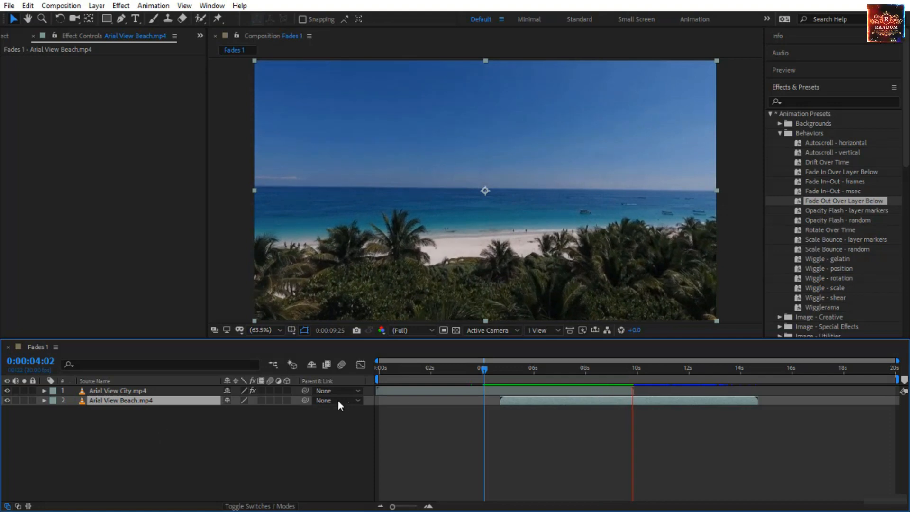
pyautogui.moveTo(483, 368); pyautogui.dragTo(566, 392)
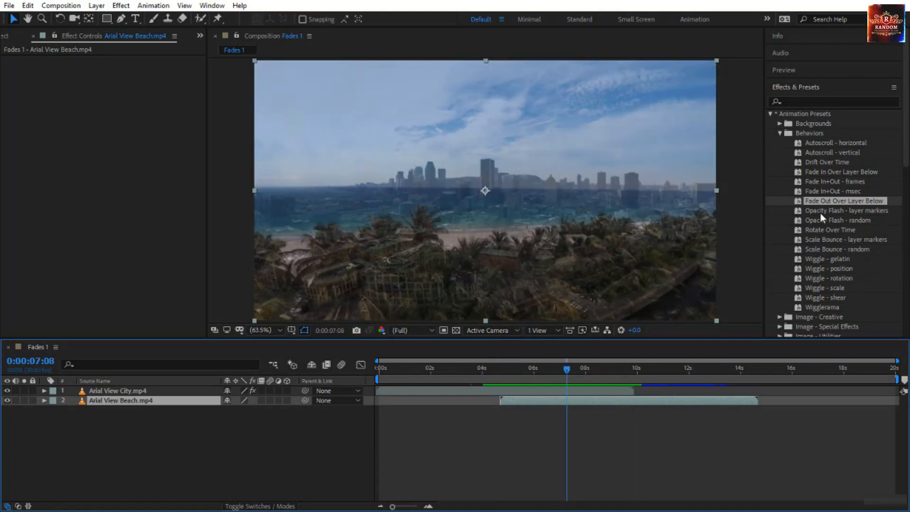
# Highlight the Behaviors presets from Fade In Over Layer Below through Fade Out Over Layer Below
pyautogui.click(815, 172)
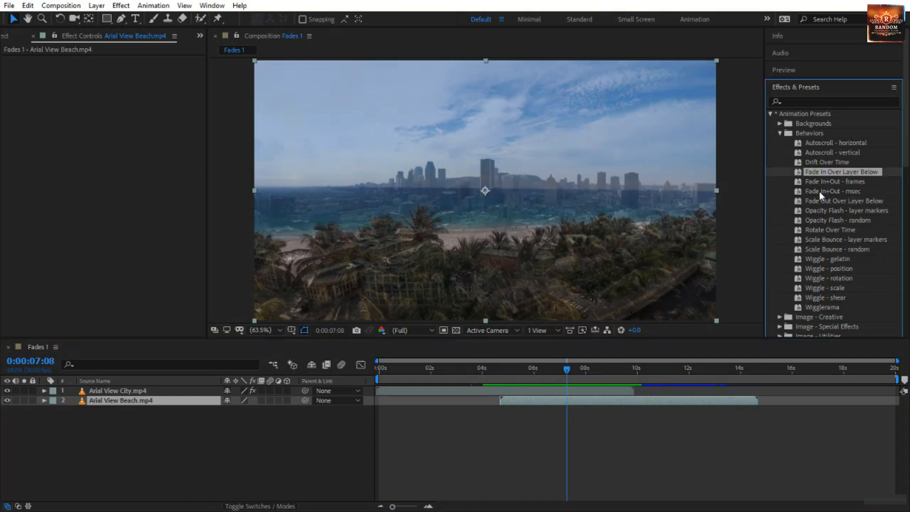
pyautogui.keyDown('shift'); pyautogui.click(819, 199); pyautogui.keyUp('shift')
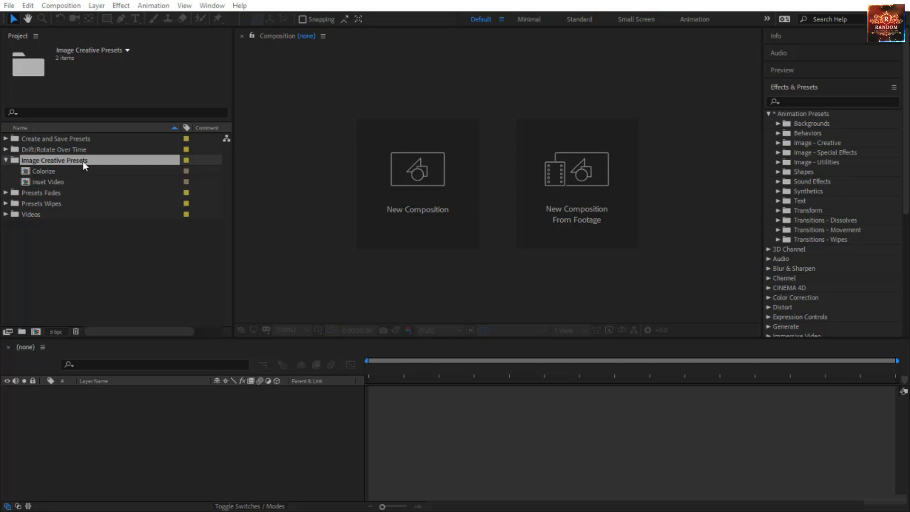
# Open the Colorize composition from the Image Creative Presets folder and set the current time to 0:00:02:17
pyautogui.click(53, 172)
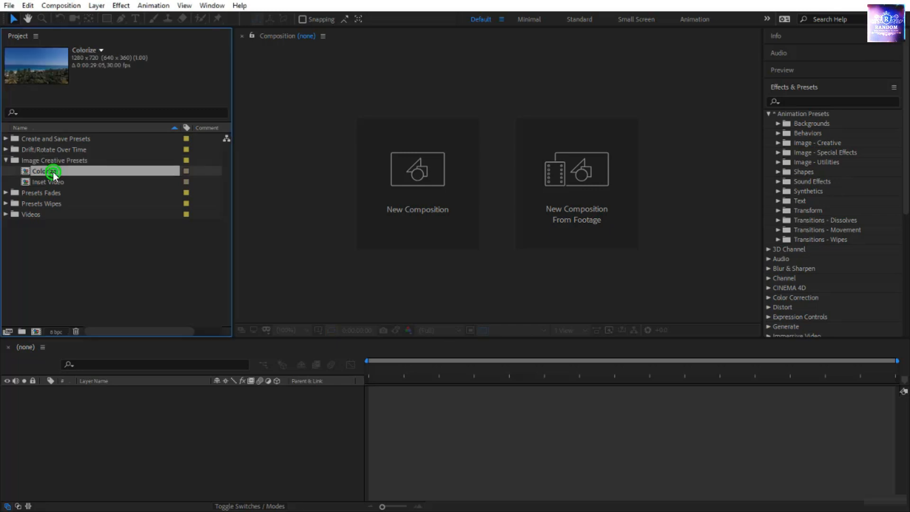
pyautogui.doubleClick(53, 172)
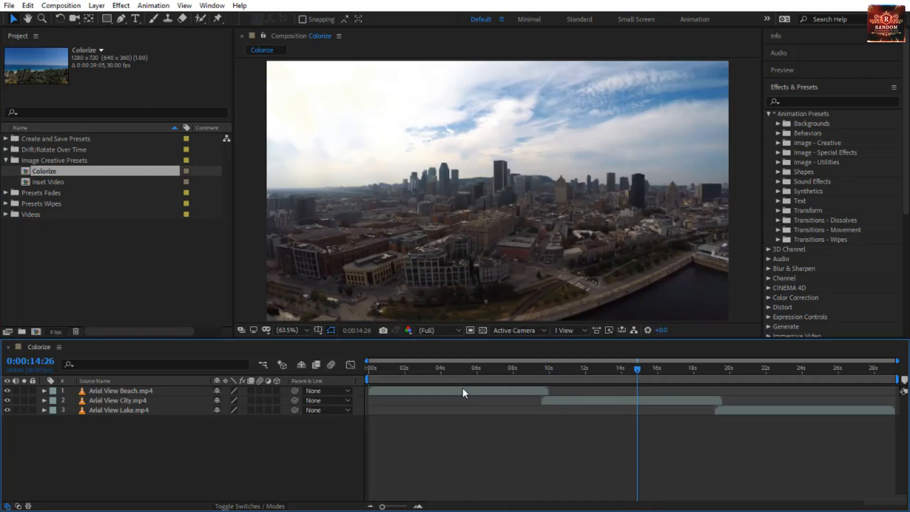
pyautogui.moveTo(481, 372); pyautogui.dragTo(416, 418)
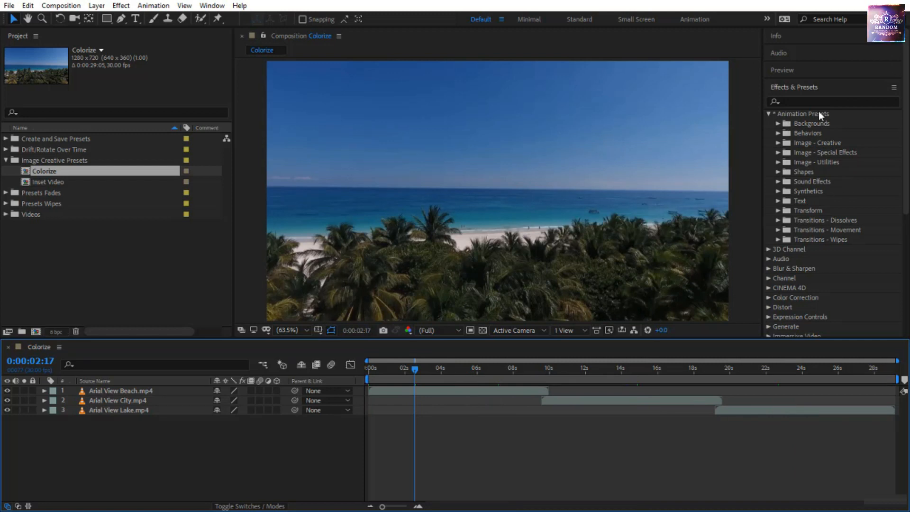
# Apply the Colorize - moonshadows preset from Image - Creative to the Arial View Beach.mp4 layer
pyautogui.click(778, 142)
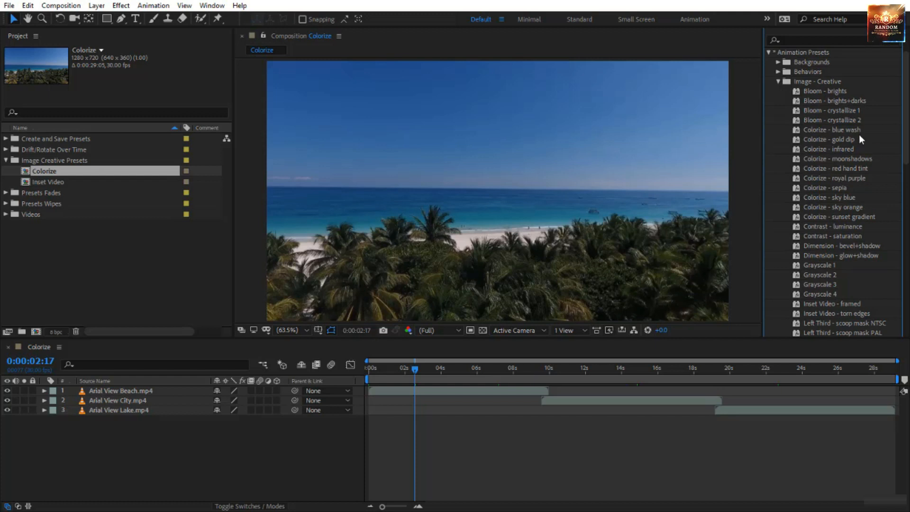
pyautogui.click(851, 159)
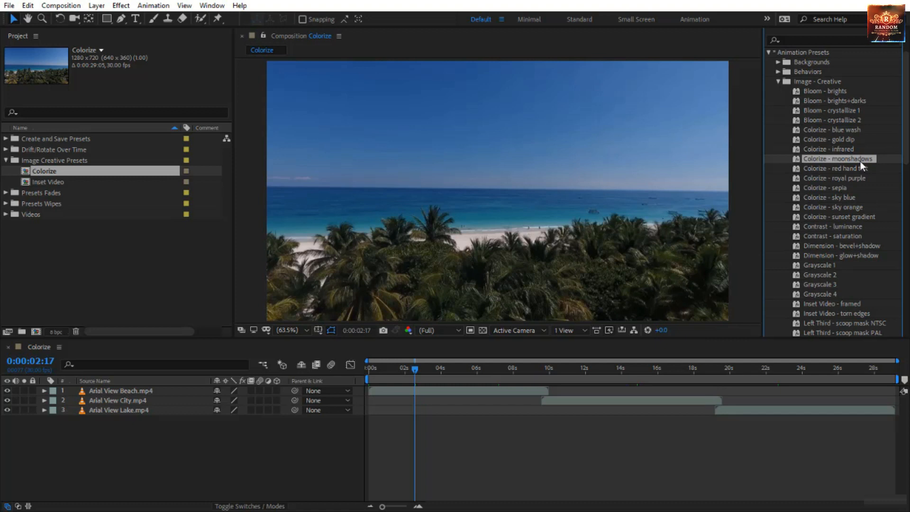
pyautogui.moveTo(860, 161); pyautogui.dragTo(623, 186)
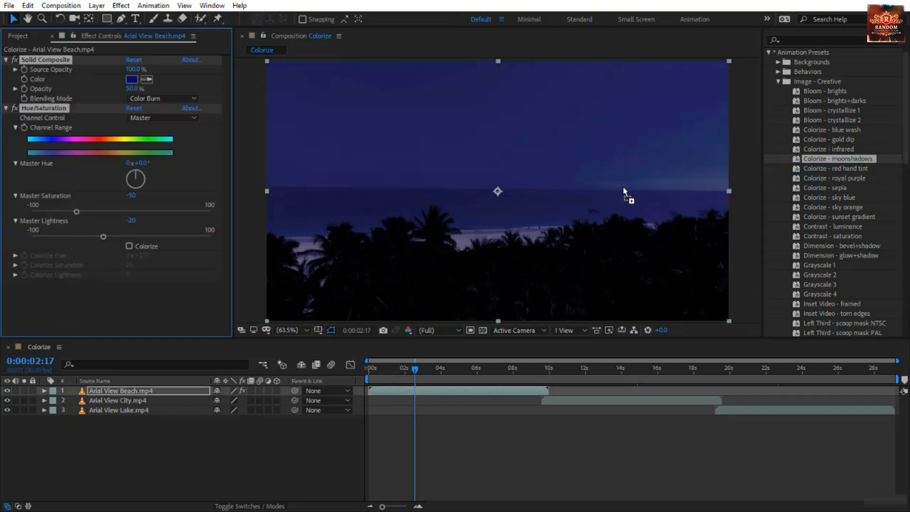
pyautogui.click(744, 215)
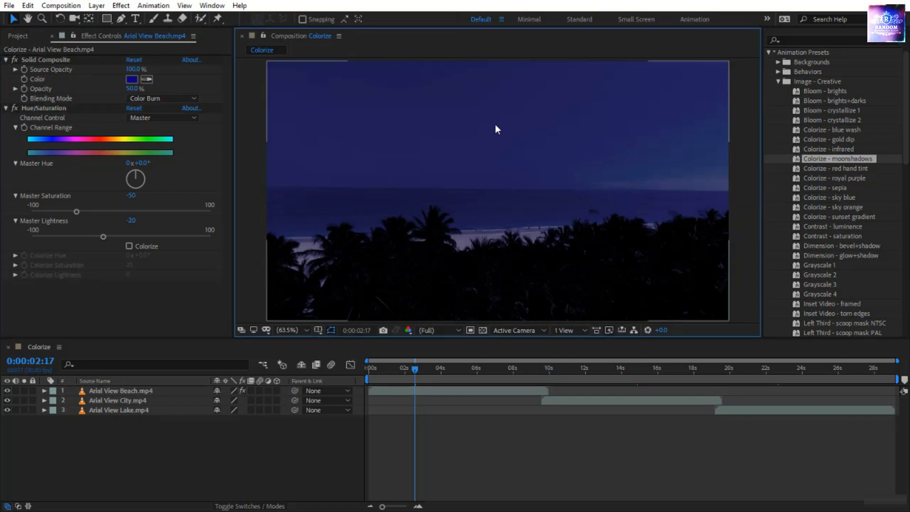
# Try out the Solid Composite Opacity and a Master Hue of 1x+33.0° on the Beach layer, undoing the changes
pyautogui.click(545, 184)
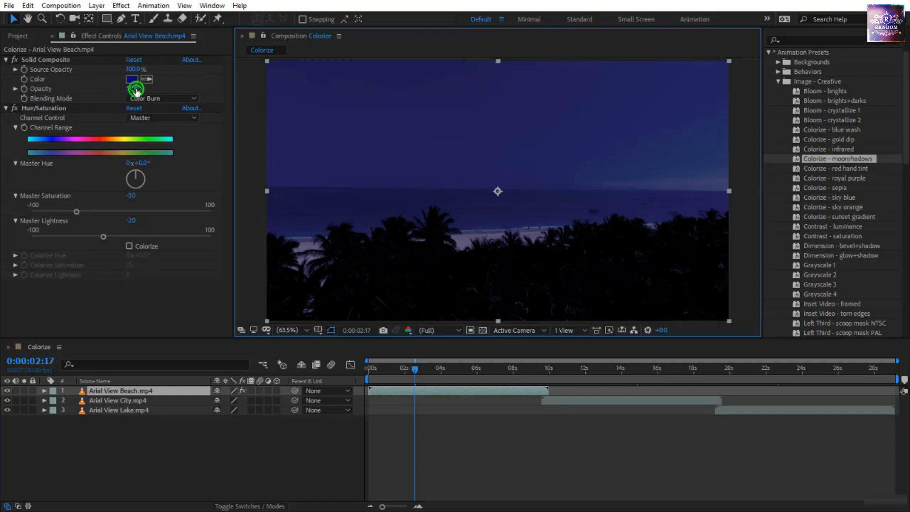
pyautogui.moveTo(136, 90)
pyautogui.mouseDown()
pyautogui.moveTo(120, 94)
pyautogui.moveTo(148, 97)
pyautogui.mouseUp()
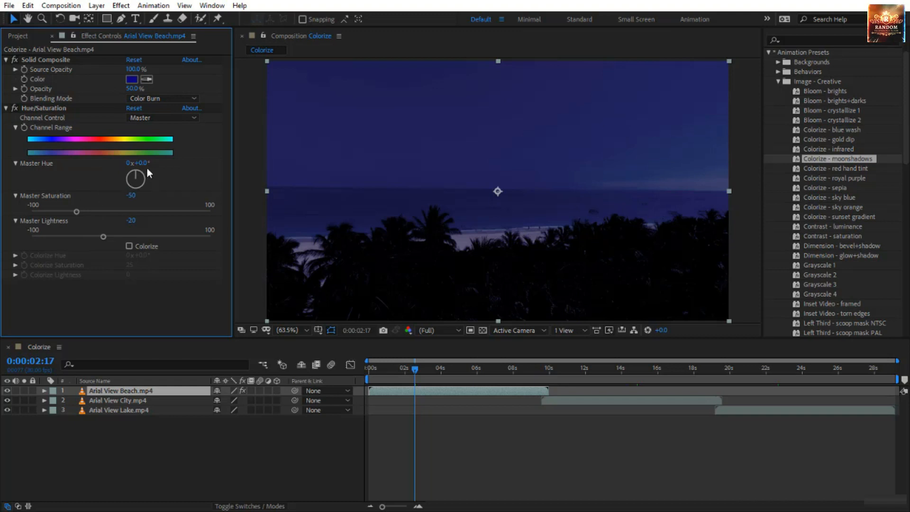
pyautogui.moveTo(144, 163); pyautogui.dragTo(373, 174)
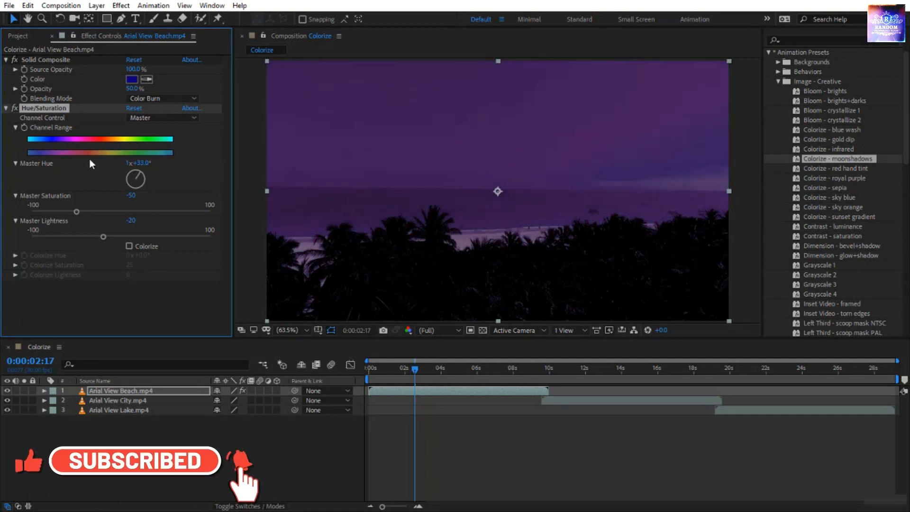
pyautogui.hotkey('ctrl', 'z')
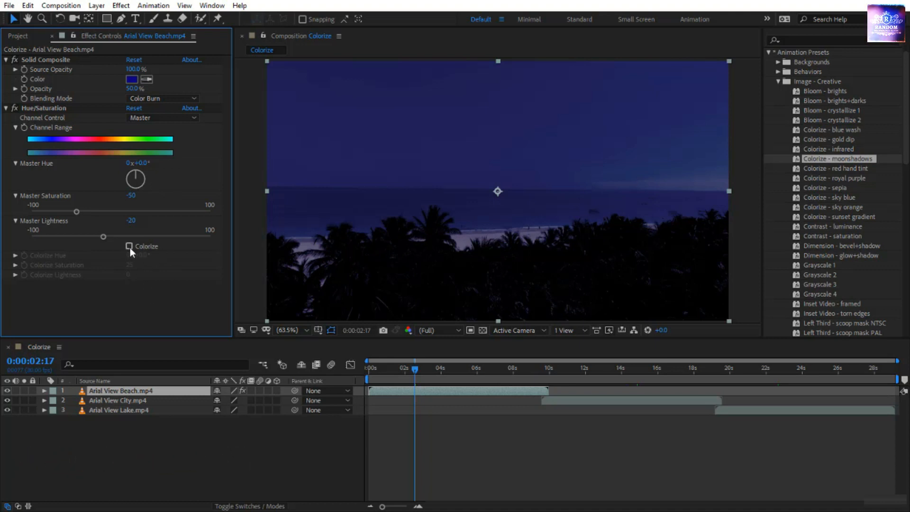
# Enable Colorize in the Beach layer's Hue/Saturation effect and set Colorize Hue to -119.0°
pyautogui.click(129, 247)
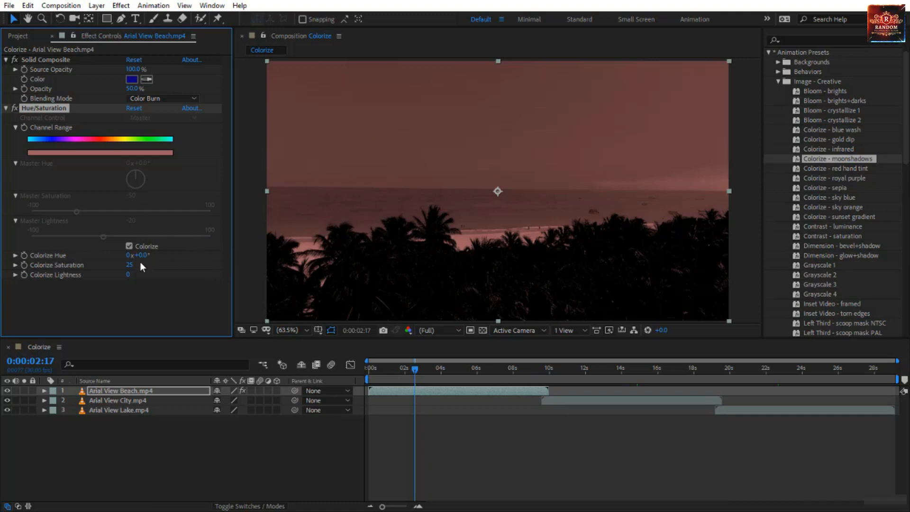
pyautogui.moveTo(141, 255); pyautogui.dragTo(81, 261)
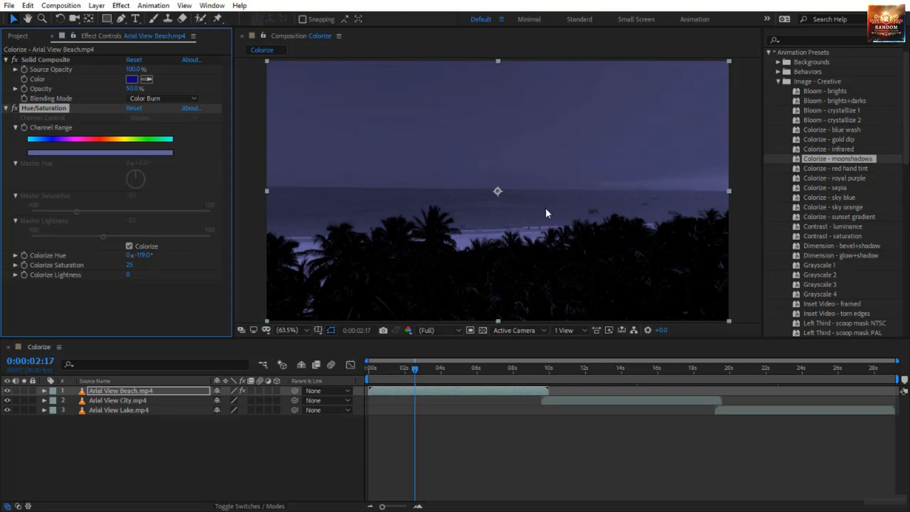
# Apply the Colorize - sunset gradient preset to the Arial View City.mp4 layer, with the current time at 0:00:14:01
pyautogui.click(622, 368)
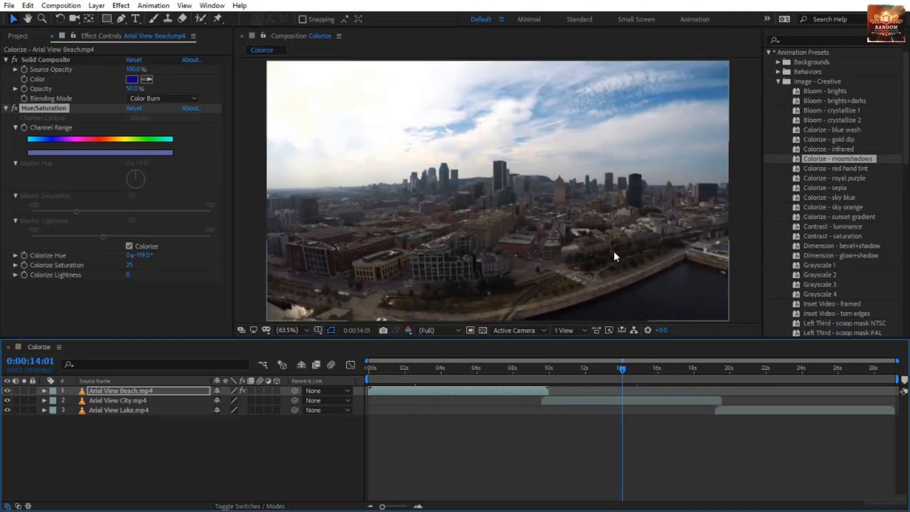
pyautogui.click(856, 217)
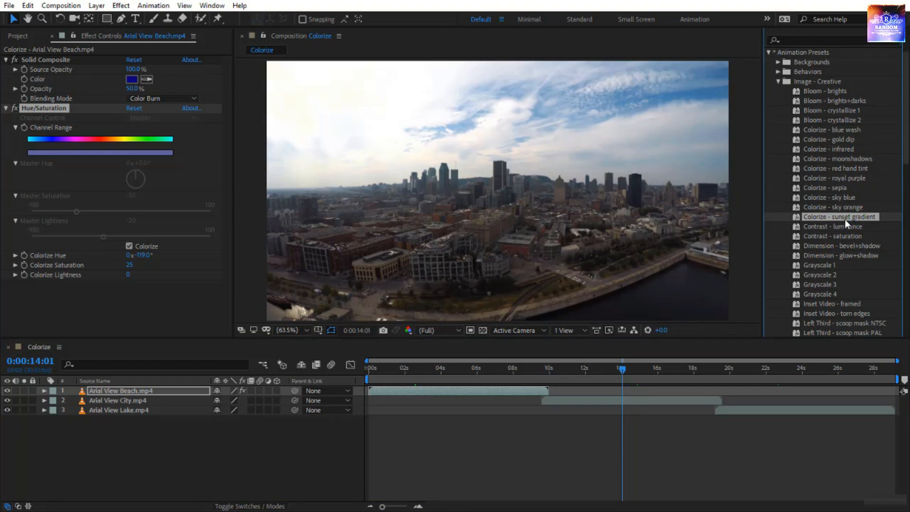
pyautogui.doubleClick(845, 219)
pyautogui.moveTo(835, 218); pyautogui.dragTo(520, 218)
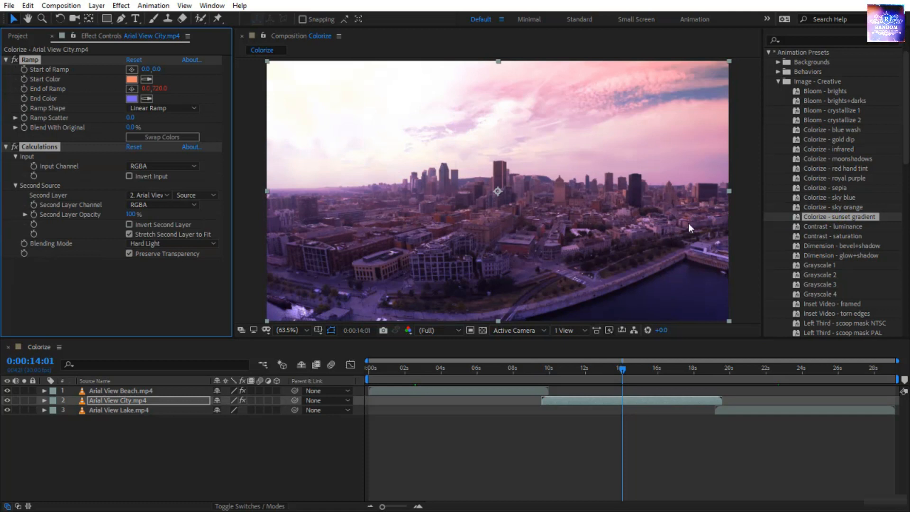
pyautogui.click(743, 215)
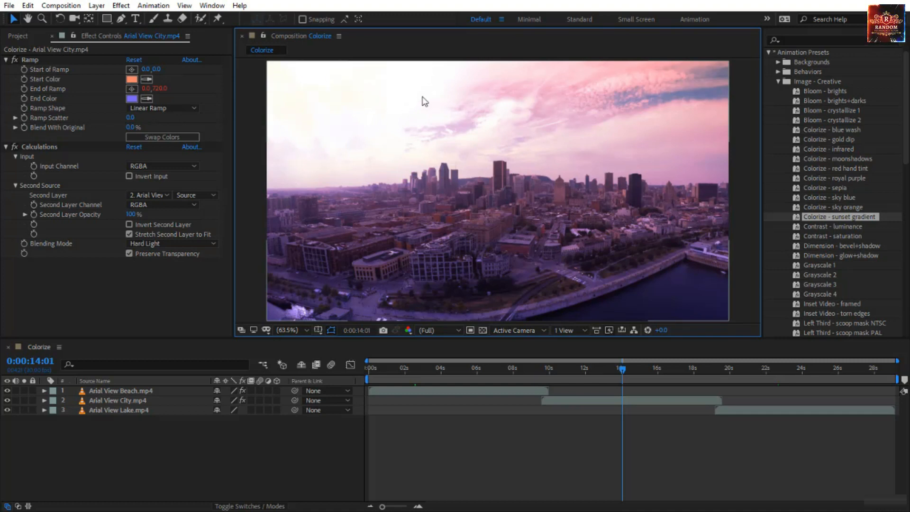
# Try a more saturated orange as the City layer's Ramp Start Color, discarding the change
pyautogui.click(135, 79)
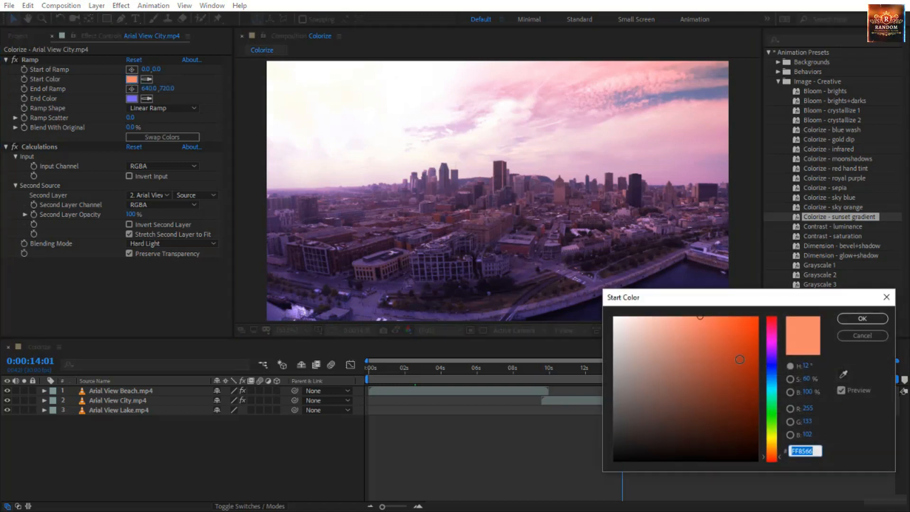
pyautogui.moveTo(738, 360)
pyautogui.mouseDown()
pyautogui.moveTo(759, 322)
pyautogui.moveTo(758, 350)
pyautogui.moveTo(757, 332)
pyautogui.moveTo(711, 400)
pyautogui.moveTo(745, 328)
pyautogui.moveTo(760, 315)
pyautogui.moveTo(772, 326)
pyautogui.moveTo(772, 316)
pyautogui.moveTo(752, 339)
pyautogui.mouseUp()
pyautogui.click(862, 335)
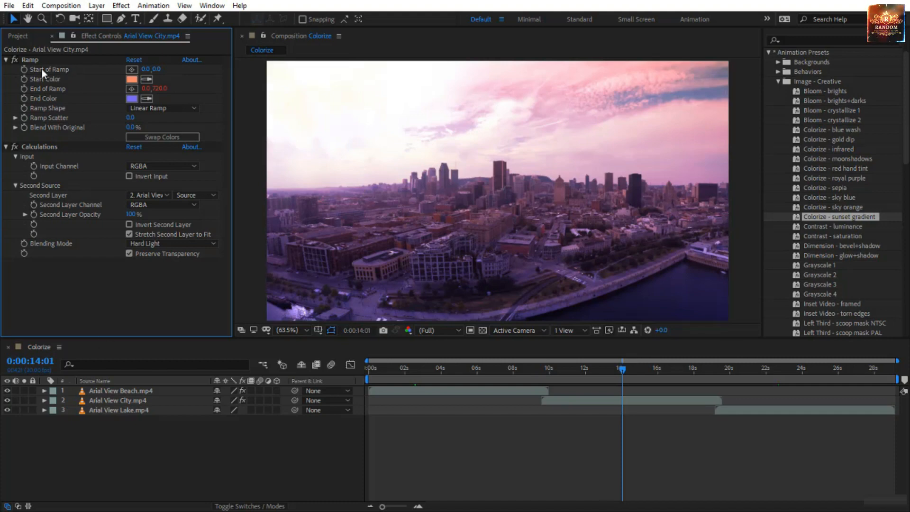
# Compare the City layer with its Ramp and Calculations effects switched off and on, leaving both on and Ramp selected
pyautogui.click(14, 60)
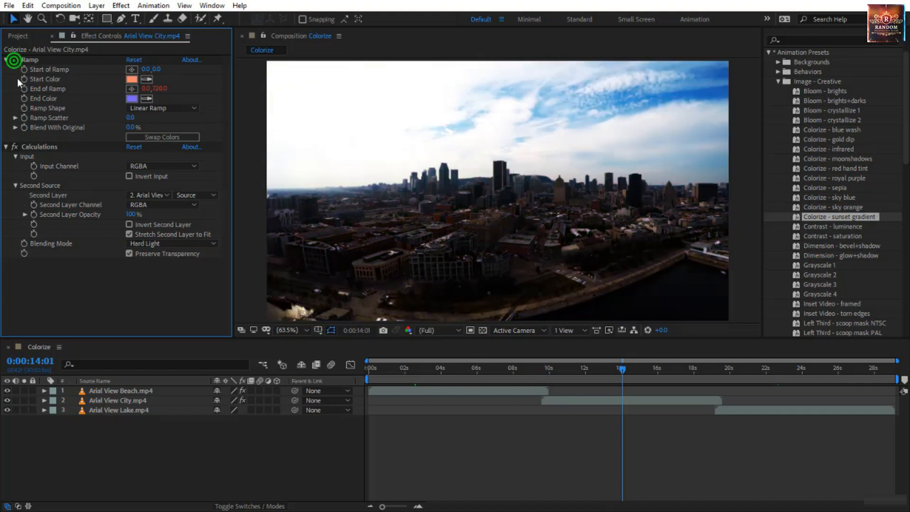
pyautogui.click(12, 149)
pyautogui.click(12, 149)
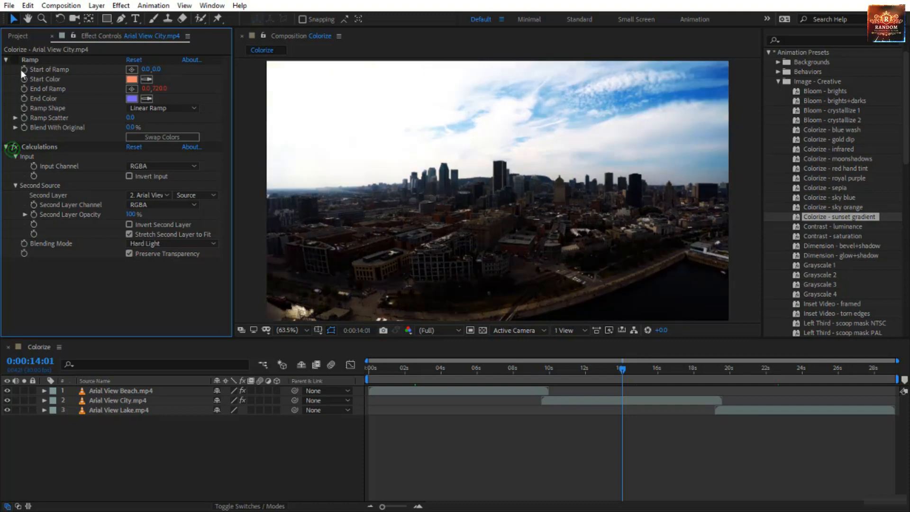
pyautogui.click(14, 60)
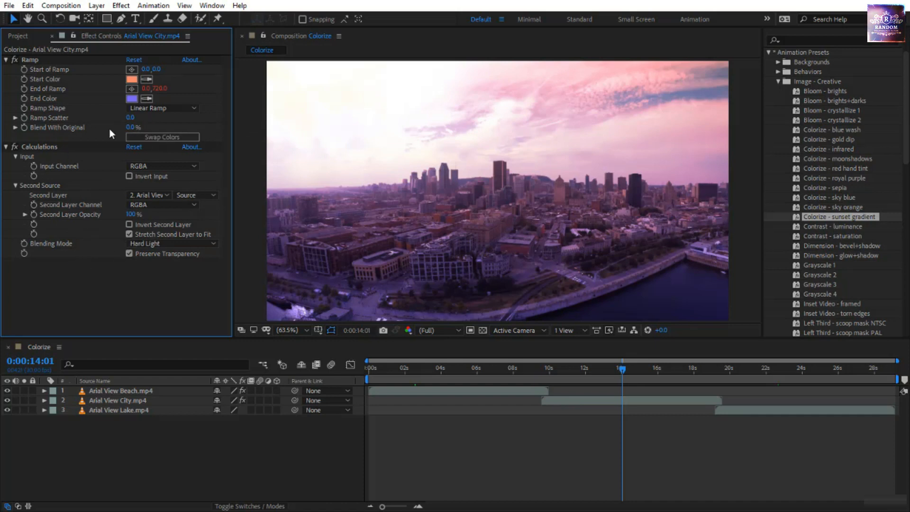
pyautogui.click(30, 61)
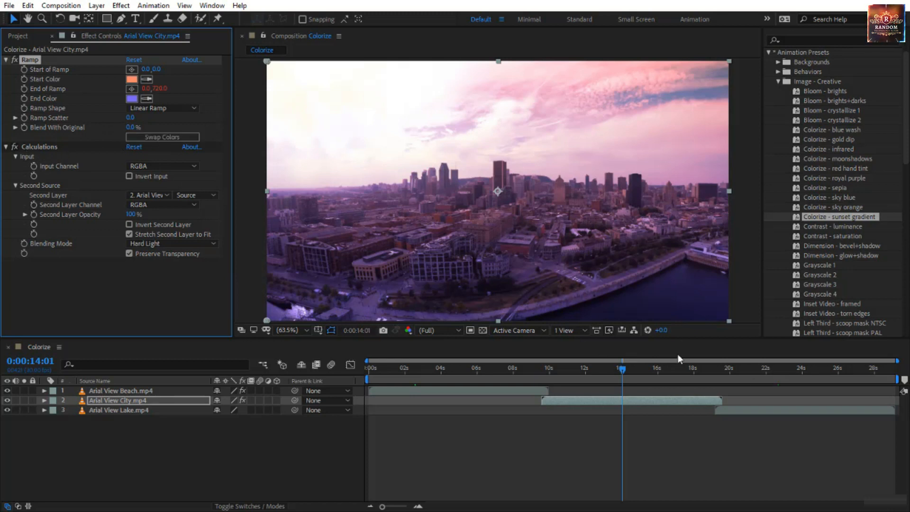
# Apply the Colorize - sepia preset to the Arial View Lake.mp4 layer, with the current time at 0:00:22:22
pyautogui.click(778, 368)
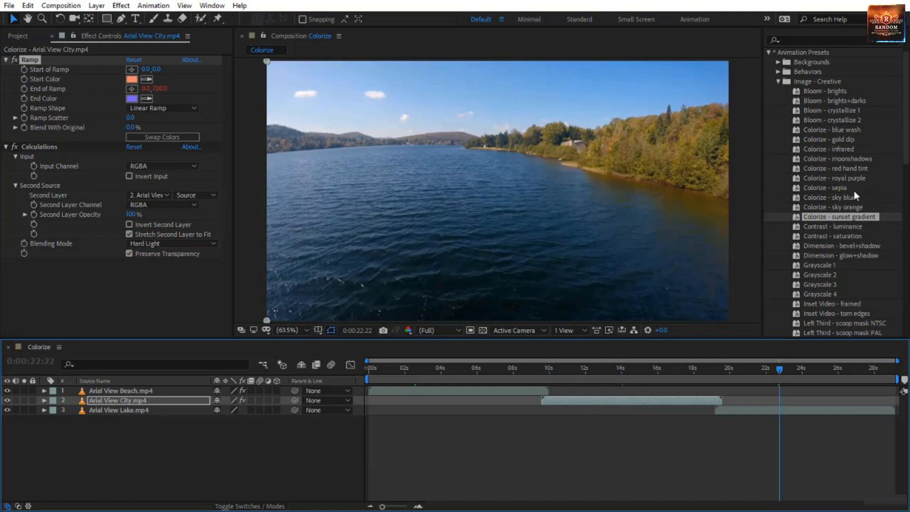
pyautogui.click(841, 188)
pyautogui.moveTo(842, 188); pyautogui.dragTo(648, 195)
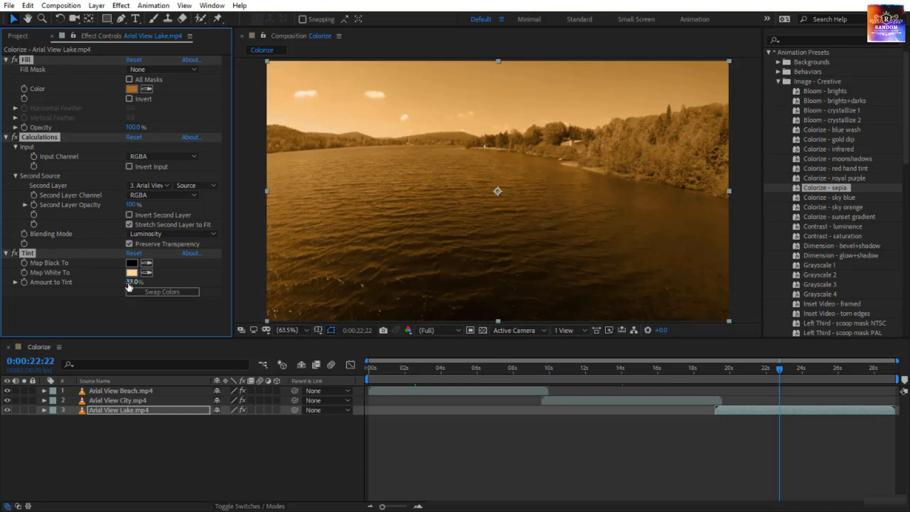
# Try the brighter orange FF9400 as the Lake layer's Fill color, discarding the change
pyautogui.click(101, 298)
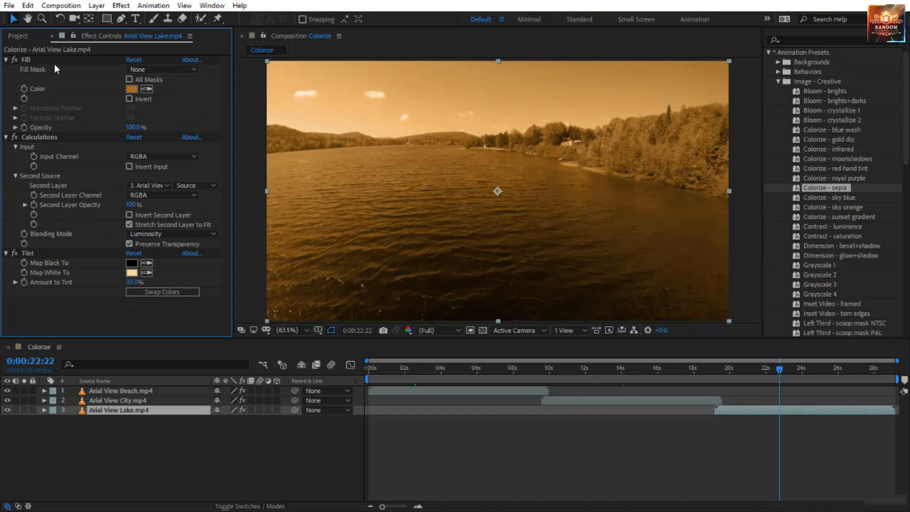
pyautogui.click(134, 88)
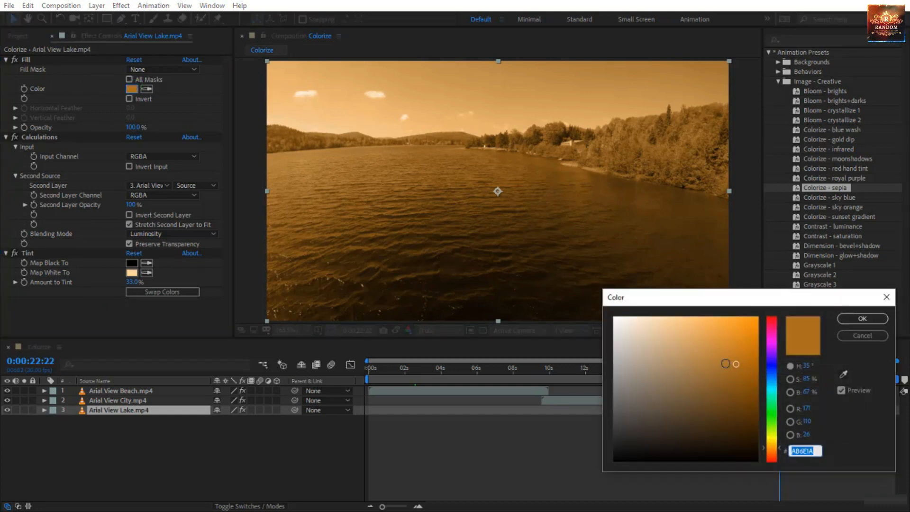
pyautogui.moveTo(735, 365)
pyautogui.mouseDown()
pyautogui.moveTo(749, 333)
pyautogui.moveTo(776, 313)
pyautogui.mouseUp()
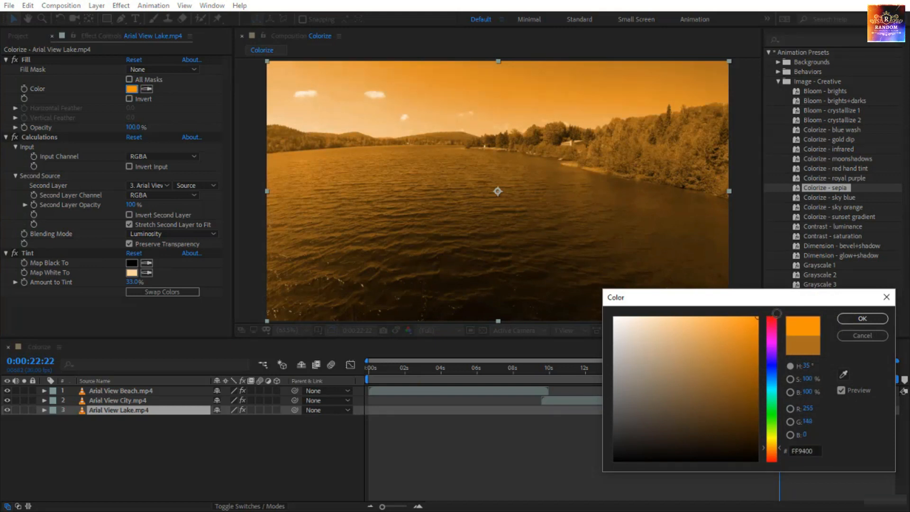
pyautogui.click(877, 336)
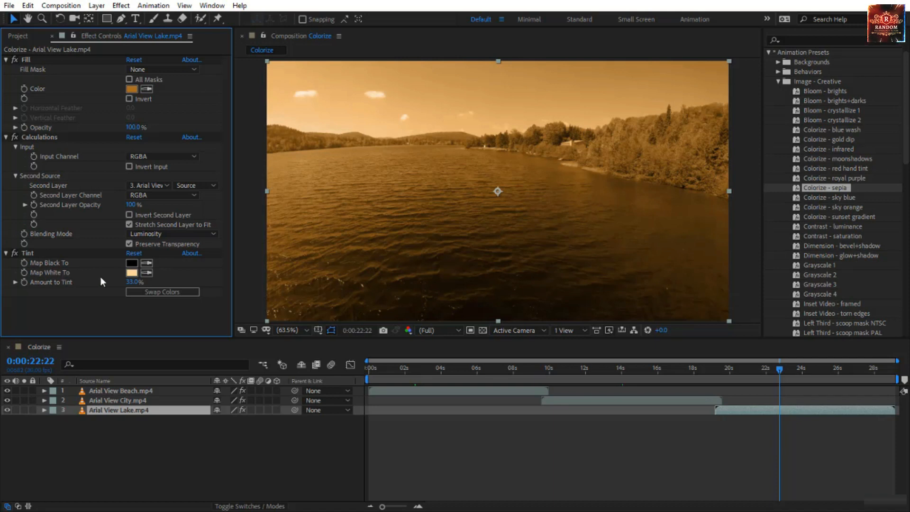
# Try a more saturated orange as the Lake layer's Tint Map White To color, discarding the change
pyautogui.click(131, 272)
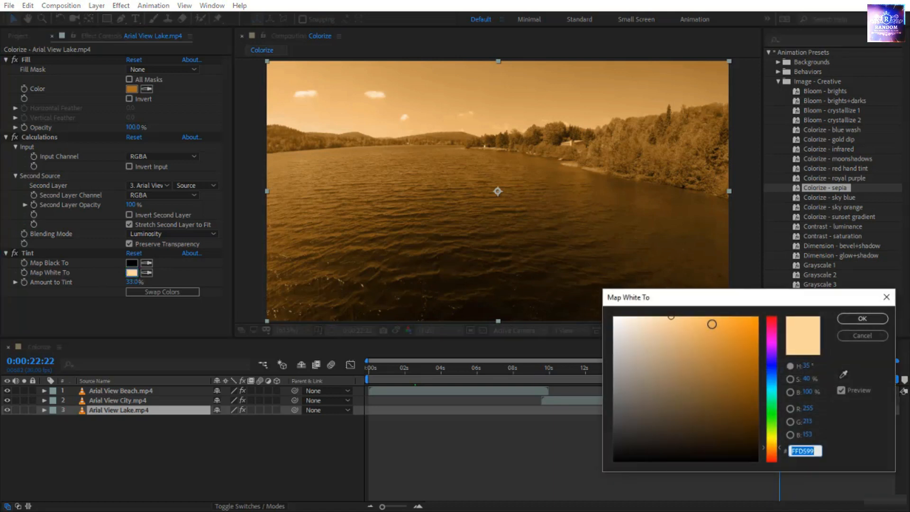
pyautogui.moveTo(701, 317)
pyautogui.mouseDown()
pyautogui.moveTo(765, 321)
pyautogui.moveTo(695, 409)
pyautogui.moveTo(611, 464)
pyautogui.moveTo(710, 442)
pyautogui.moveTo(737, 381)
pyautogui.moveTo(721, 372)
pyautogui.moveTo(764, 328)
pyautogui.mouseUp()
pyautogui.click(862, 335)
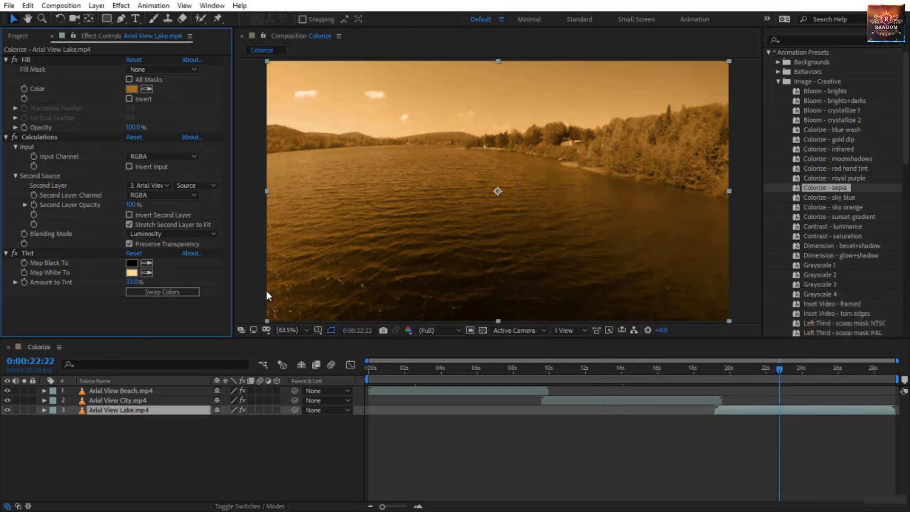
# Try a lower Opacity for the Lake layer's Fill effect and return it to 100%
pyautogui.click(131, 89)
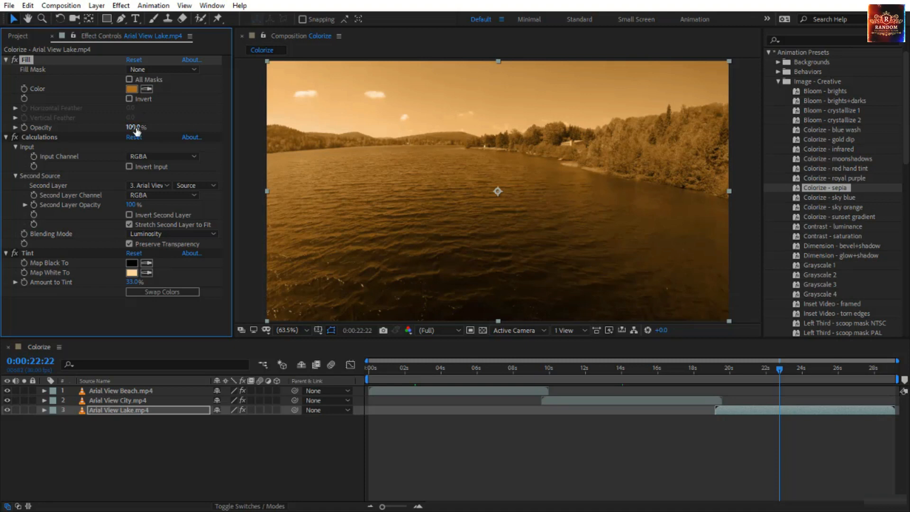
pyautogui.moveTo(138, 127); pyautogui.dragTo(114, 127)
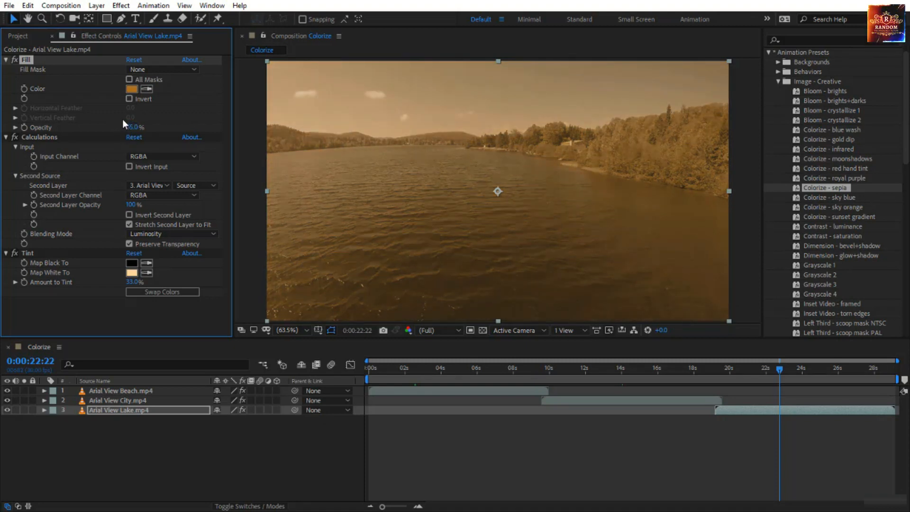
pyautogui.moveTo(131, 127); pyautogui.dragTo(193, 121)
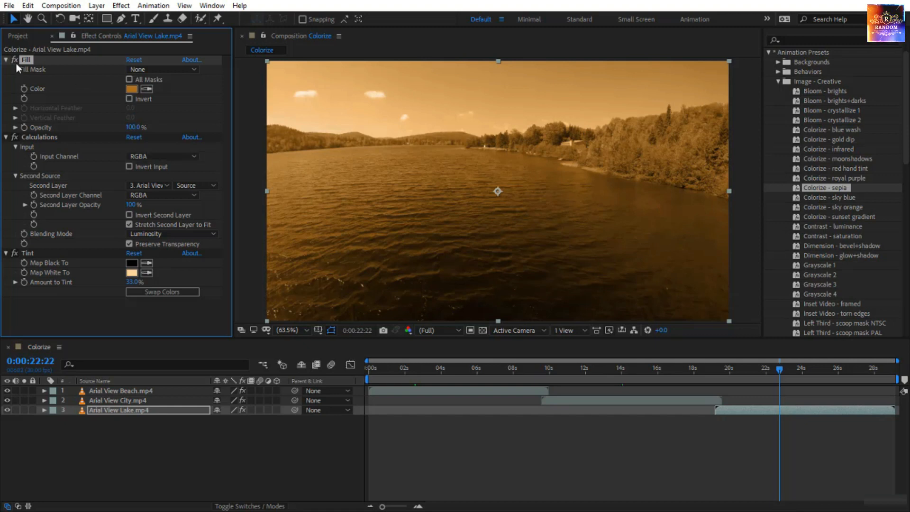
# Open the Inset Video composition from the project's Image Creative Presets folder
pyautogui.click(32, 36)
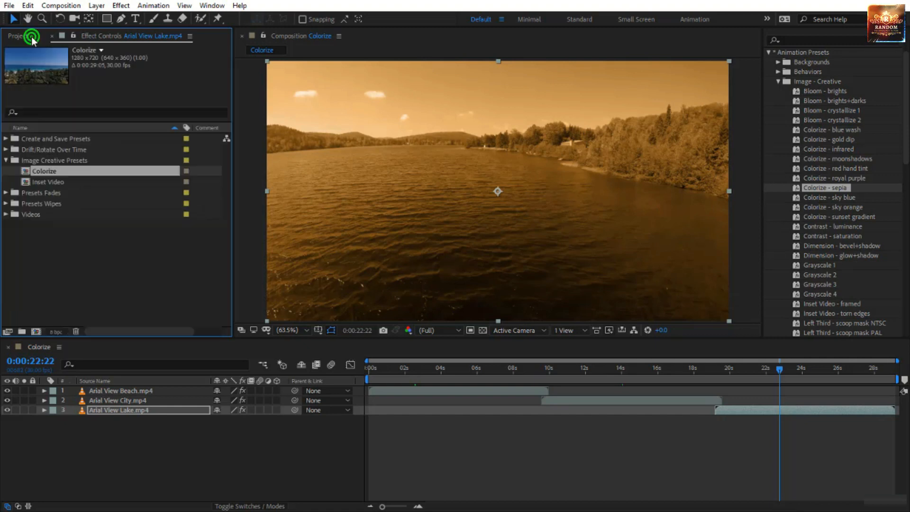
pyautogui.click(68, 183)
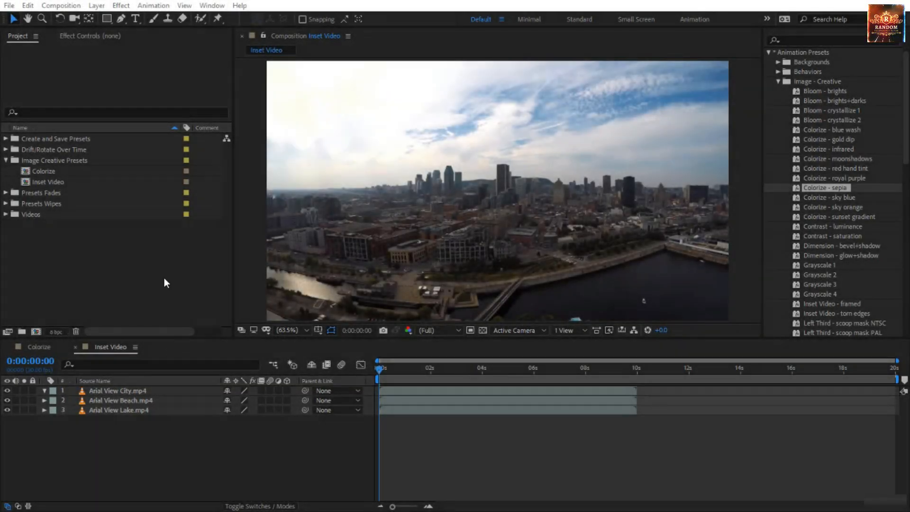
pyautogui.click(42, 183)
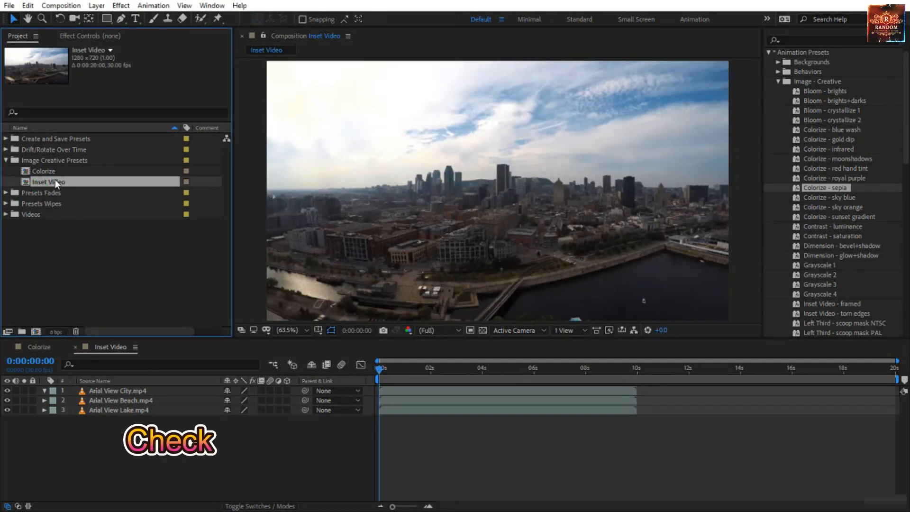
# Apply the Inset Video - framed preset to the Arial View City.mp4 layer, with the current time at 0:00:00:00
pyautogui.click(135, 391)
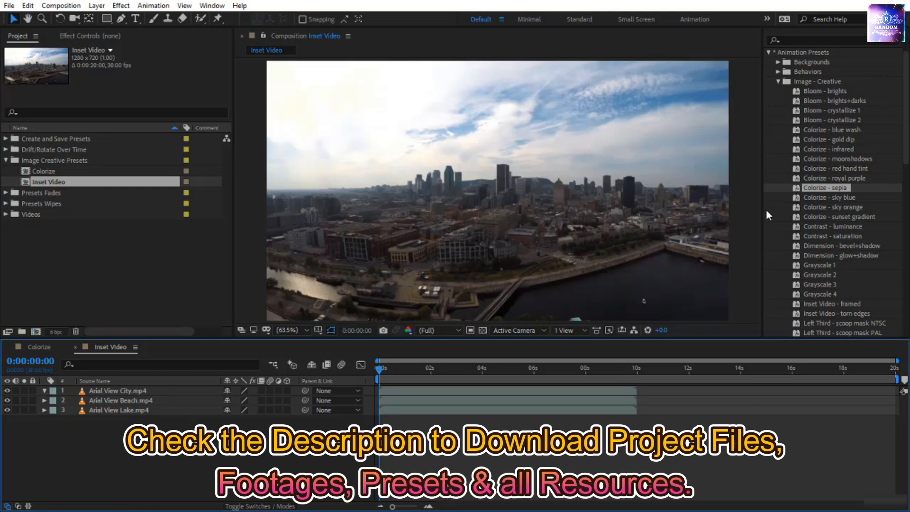
pyautogui.scroll(-1, 854, 240)
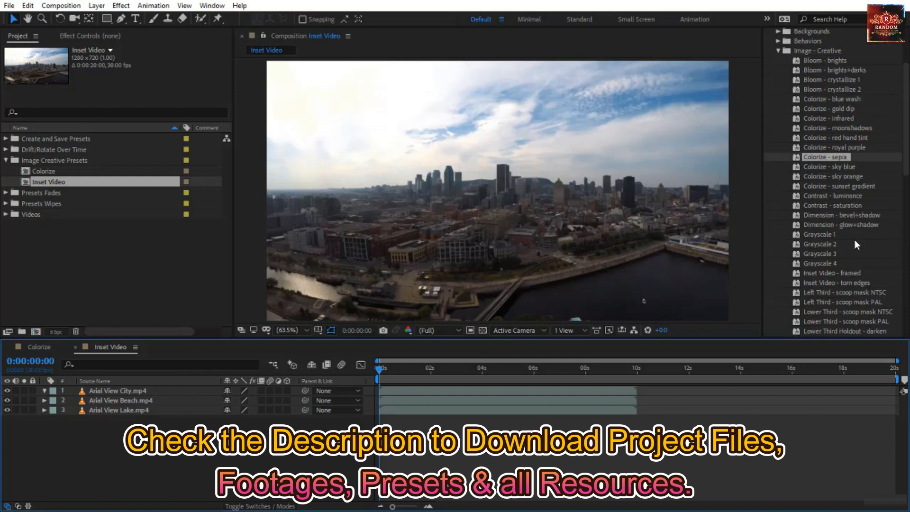
pyautogui.click(843, 273)
pyautogui.scroll(-1, 826, 280)
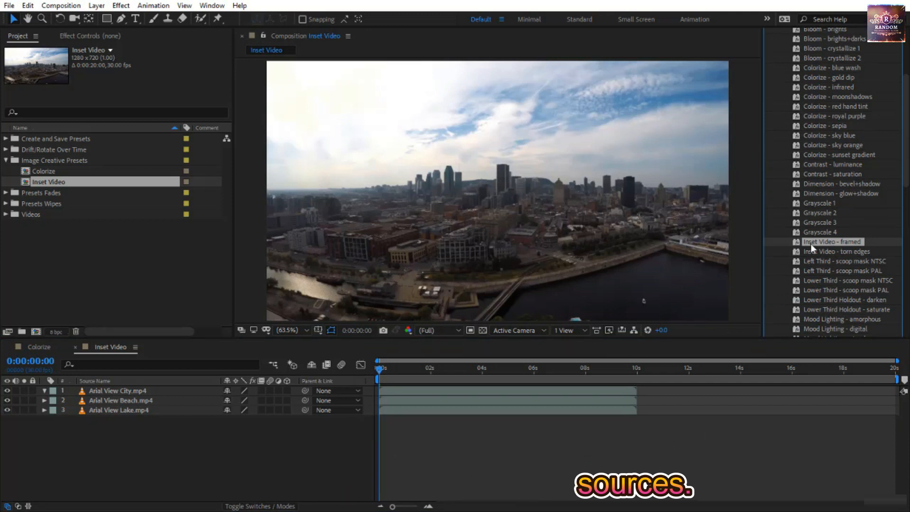
pyautogui.moveTo(841, 243); pyautogui.dragTo(496, 389)
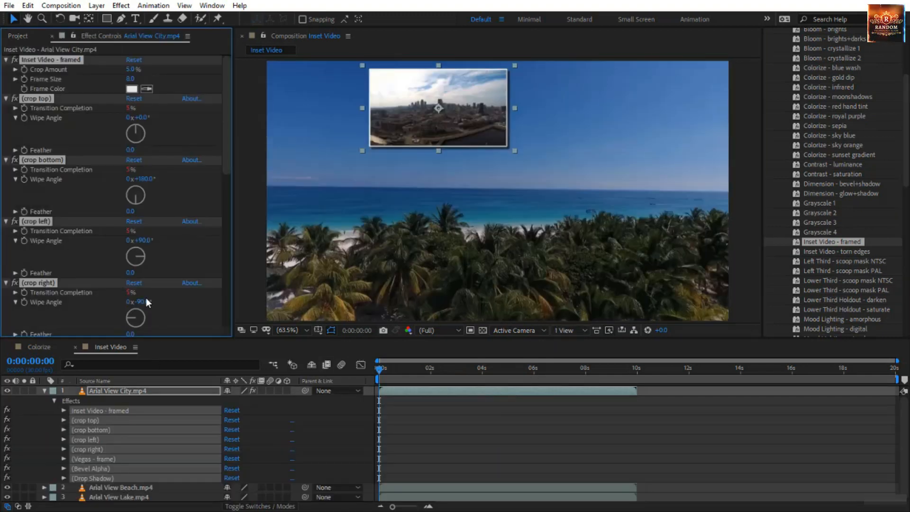
# Collapse the City layer's properties and move its framed inset into the upper-left corner of the Beach picture
pyautogui.scroll(-15, 60, 77)
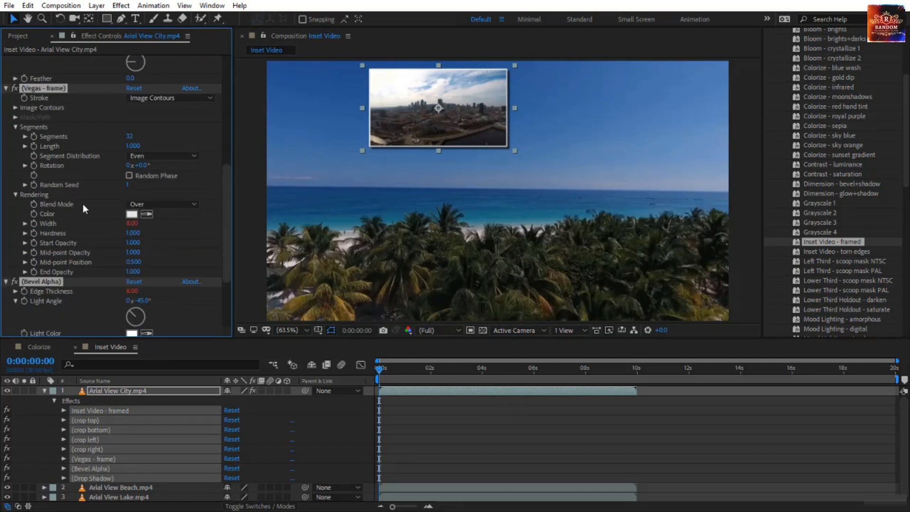
pyautogui.scroll(5, 84, 217)
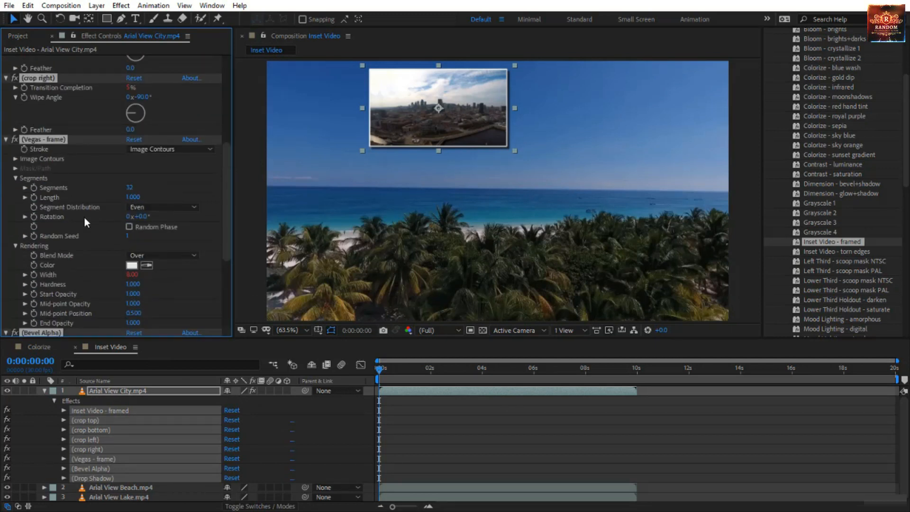
pyautogui.click(45, 390)
pyautogui.moveTo(438, 108); pyautogui.dragTo(373, 119)
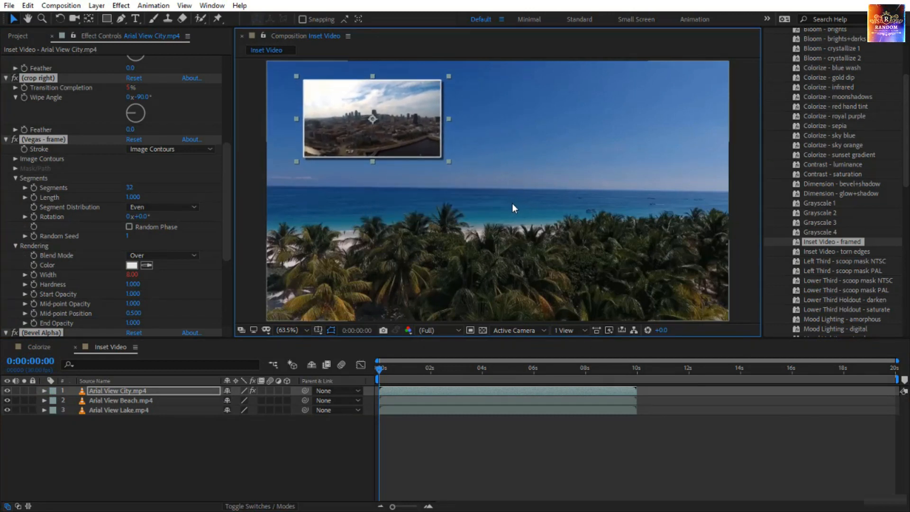
pyautogui.moveTo(371, 120); pyautogui.dragTo(363, 115)
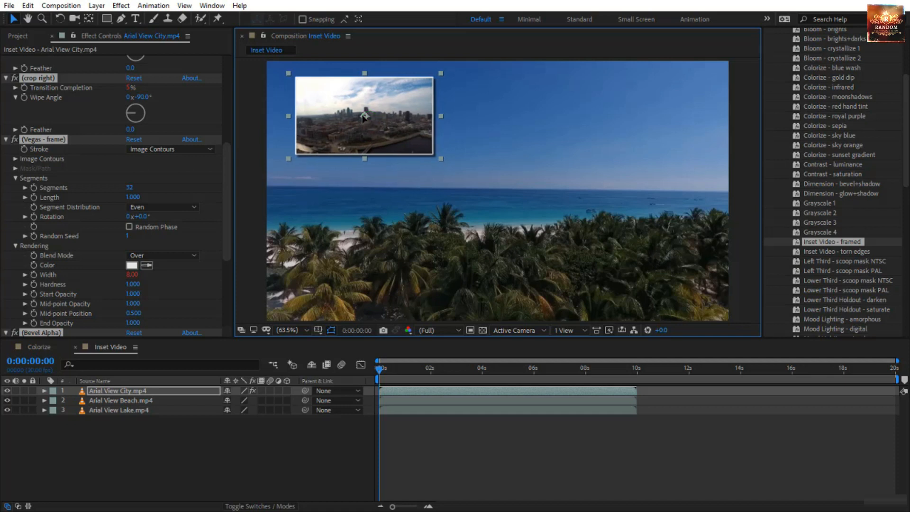
# Try enlarging the City inset to roughly half the frame's width, undoing the resize and repositioning
pyautogui.moveTo(442, 158); pyautogui.dragTo(502, 191)
pyautogui.moveTo(432, 136); pyautogui.dragTo(486, 162)
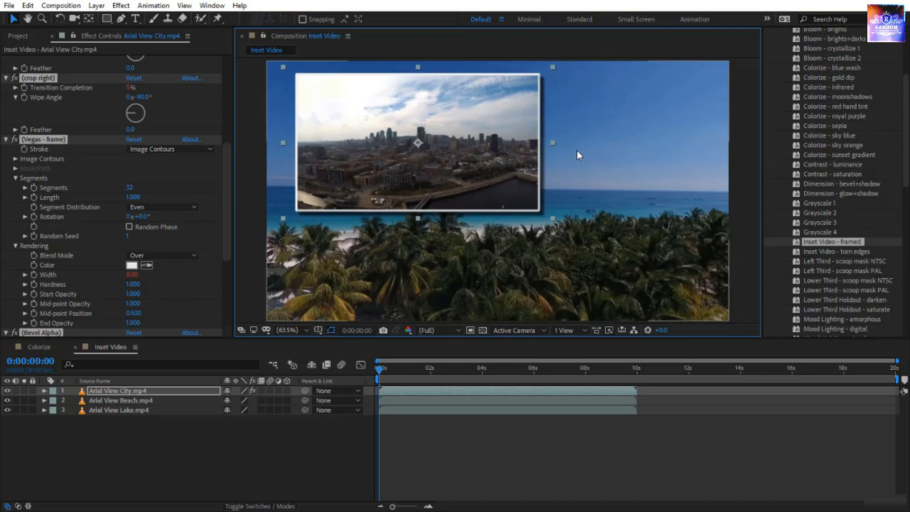
pyautogui.hotkey('ctrl', 'z')
pyautogui.hotkey('ctrl', 'z')
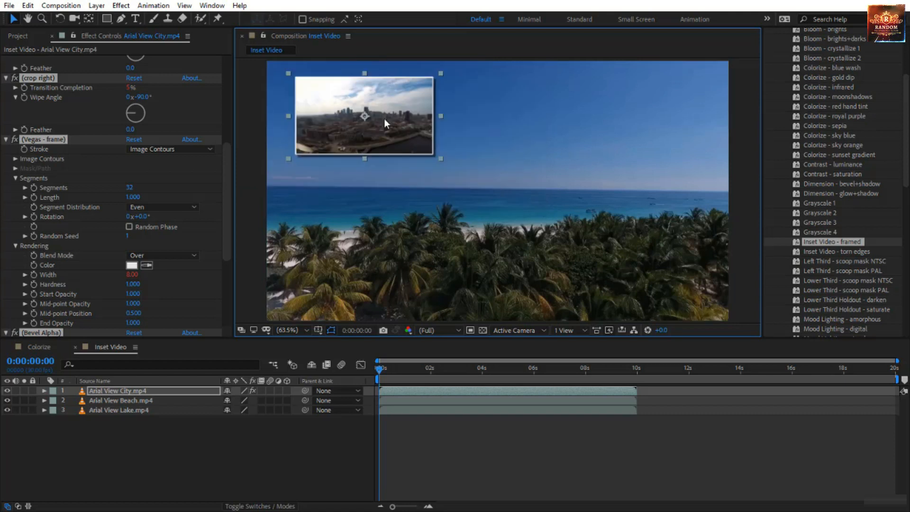
# Collapse all of the City layer's preset effects to their names and deselect them
pyautogui.scroll(8, 61, 133)
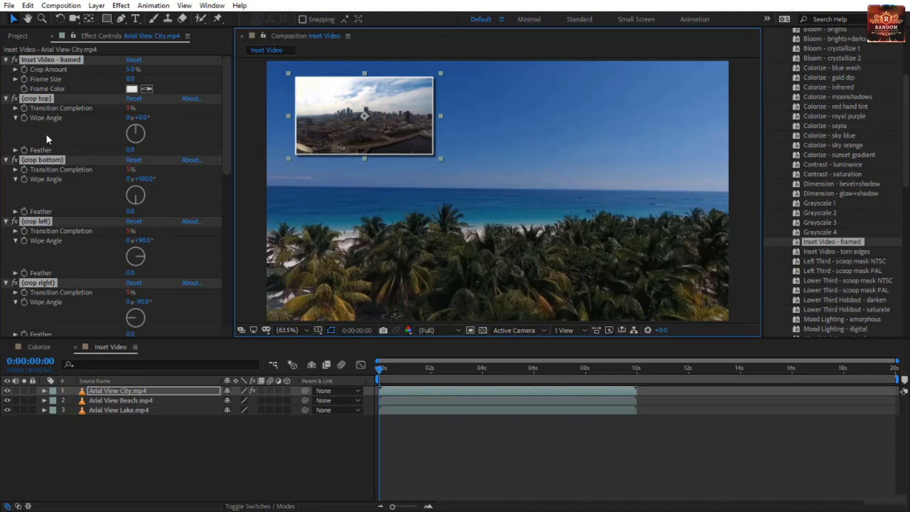
pyautogui.keyDown('ctrl'); pyautogui.click(6, 61); pyautogui.keyUp('ctrl')
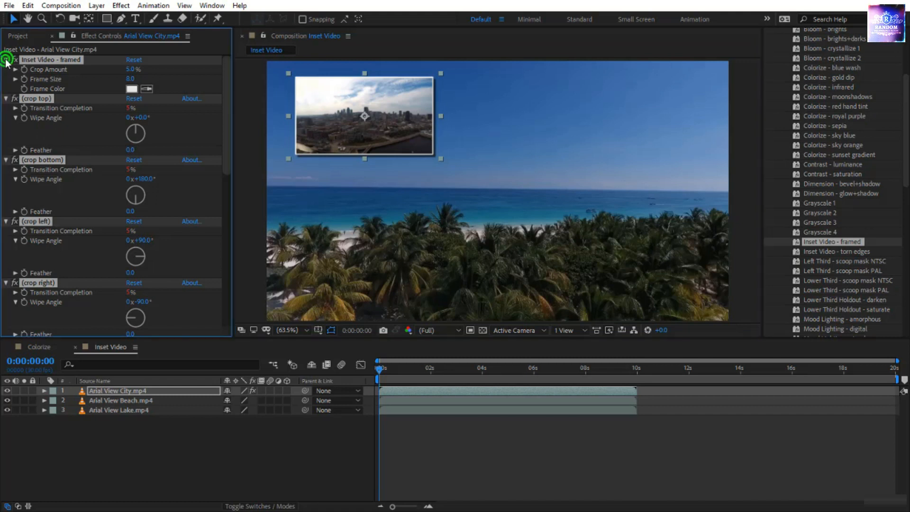
pyautogui.click(58, 164)
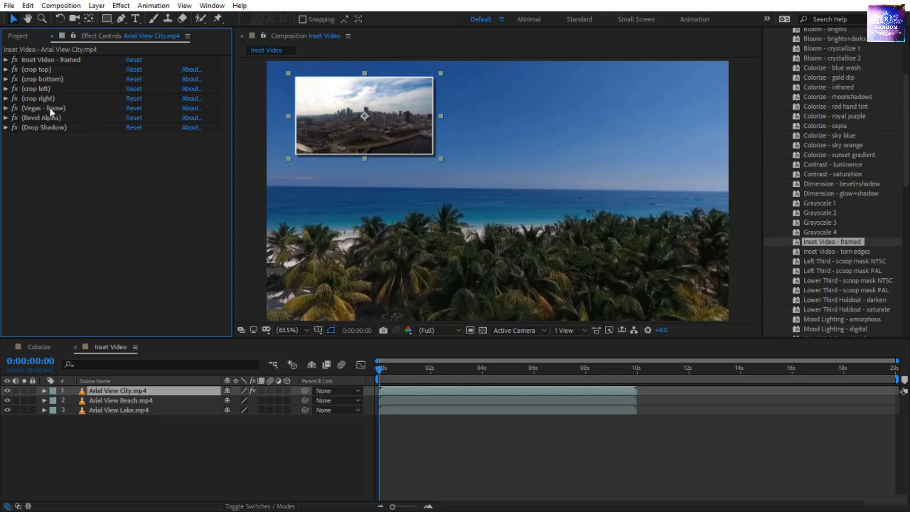
# Compare the City inset with Vegas - frame, Bevel Alpha and Drop Shadow off and on, inspecting crop top's settings and leaving all three on
pyautogui.click(16, 107)
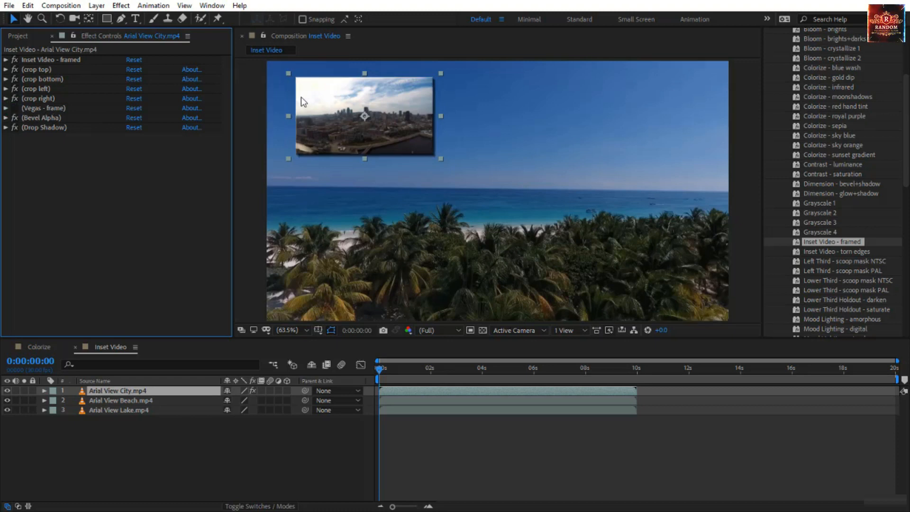
pyautogui.click(14, 118)
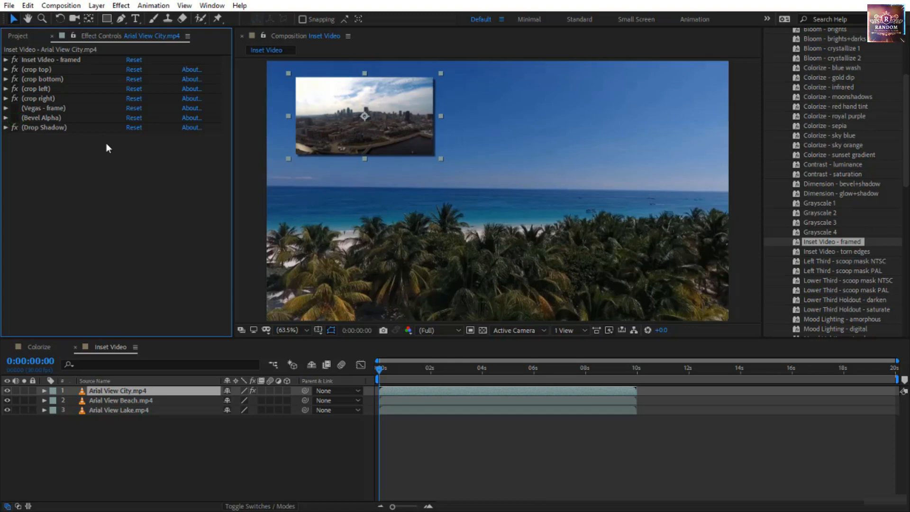
pyautogui.click(15, 127)
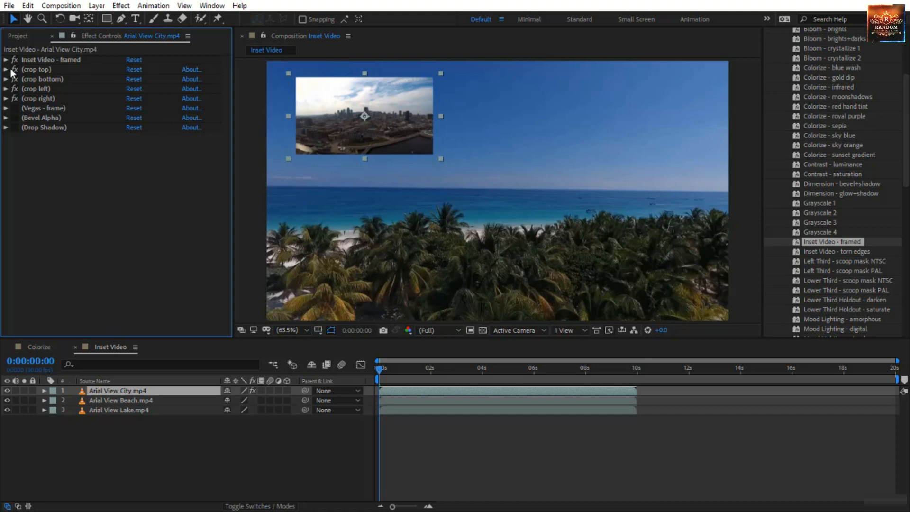
pyautogui.click(6, 69)
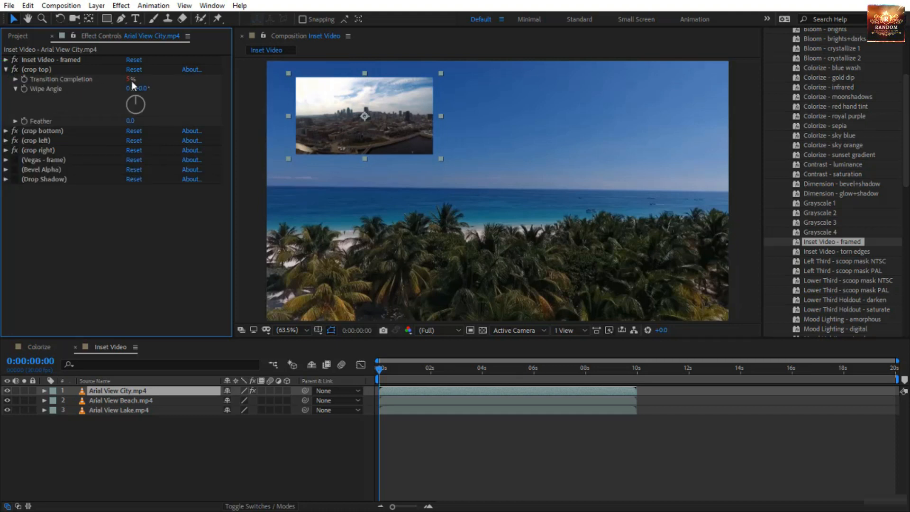
pyautogui.click(8, 70)
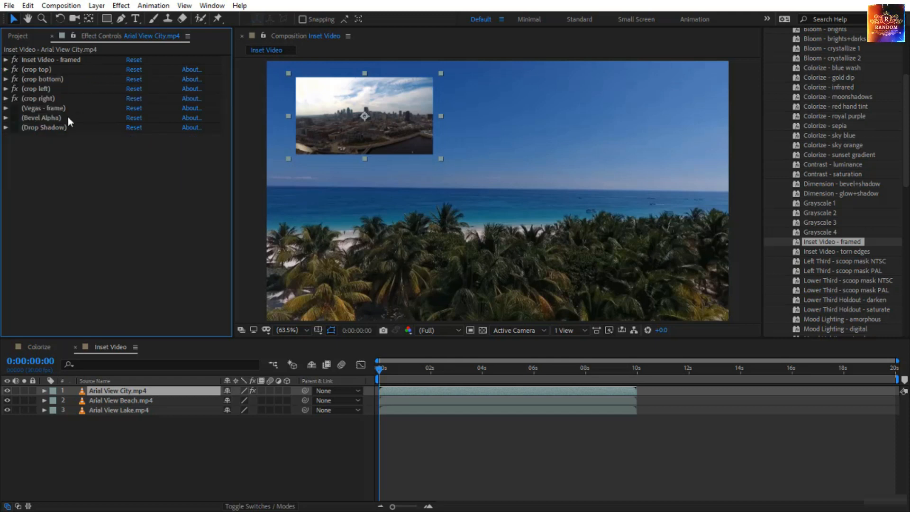
pyautogui.click(15, 108)
pyautogui.click(15, 118)
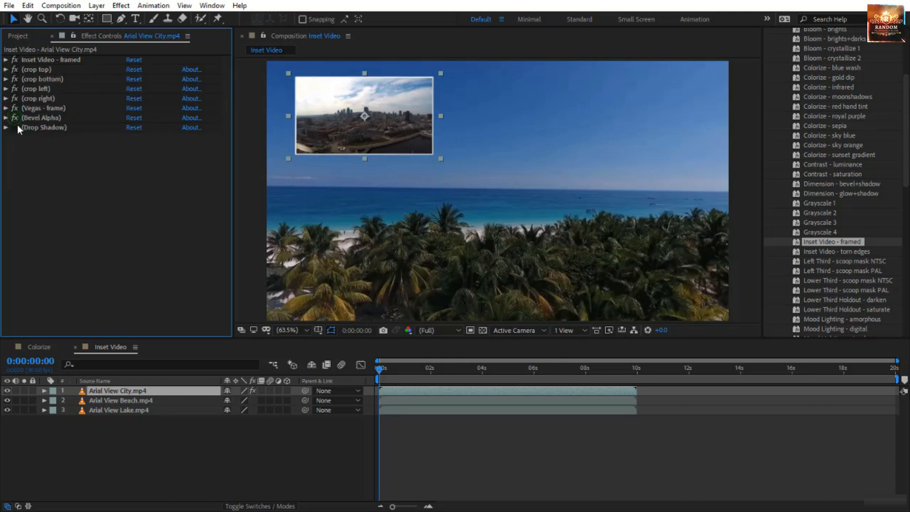
pyautogui.click(15, 127)
# Expand the City layer's Vegas - frame effect and try Start Opacity 0.000 and a different segment count, undoing the changes
pyautogui.click(6, 109)
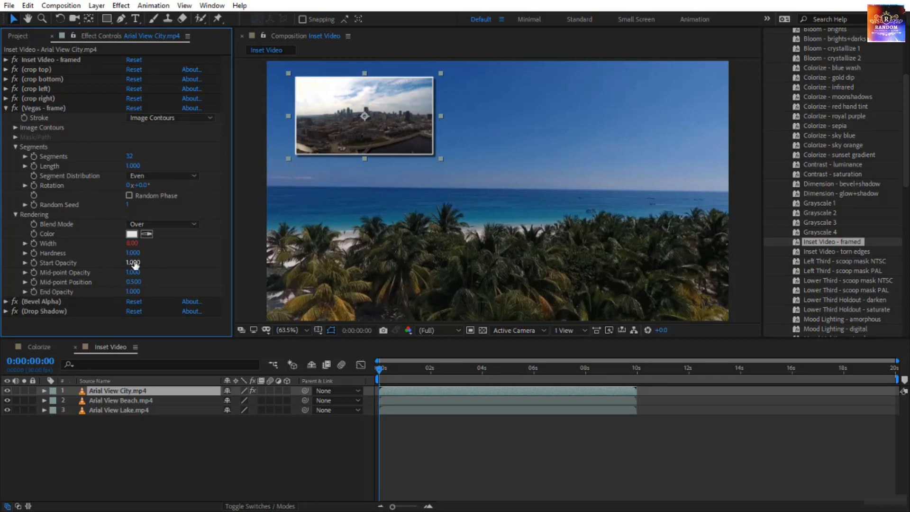
pyautogui.moveTo(134, 264); pyautogui.dragTo(45, 273)
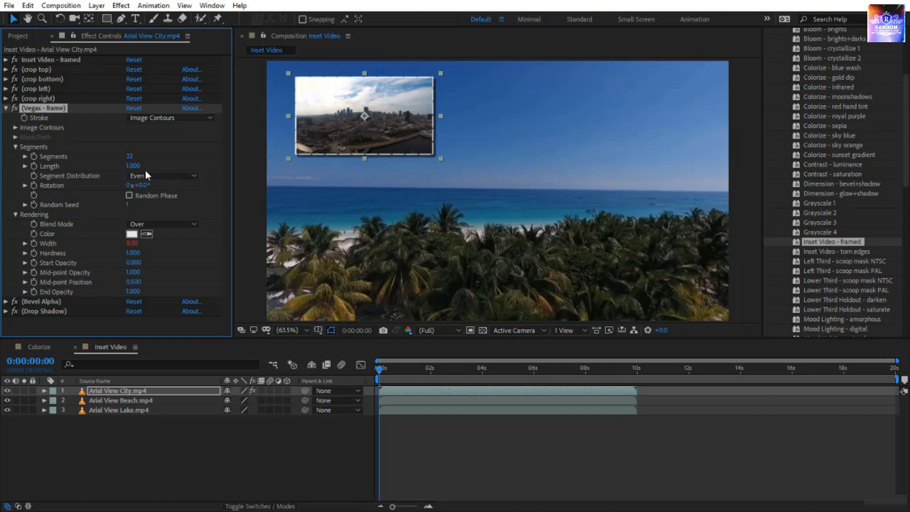
pyautogui.moveTo(128, 157)
pyautogui.mouseDown()
pyautogui.moveTo(99, 158)
pyautogui.moveTo(139, 158)
pyautogui.mouseUp()
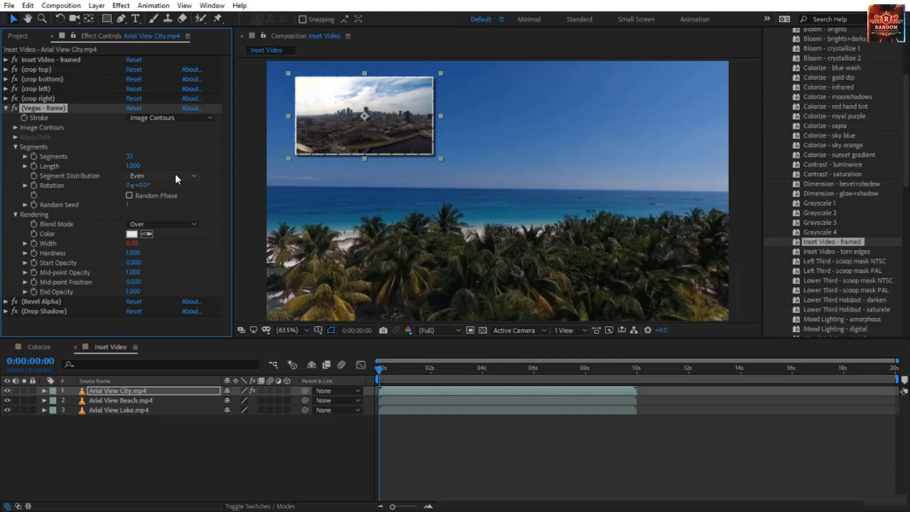
pyautogui.hotkey('ctrl', 'z')
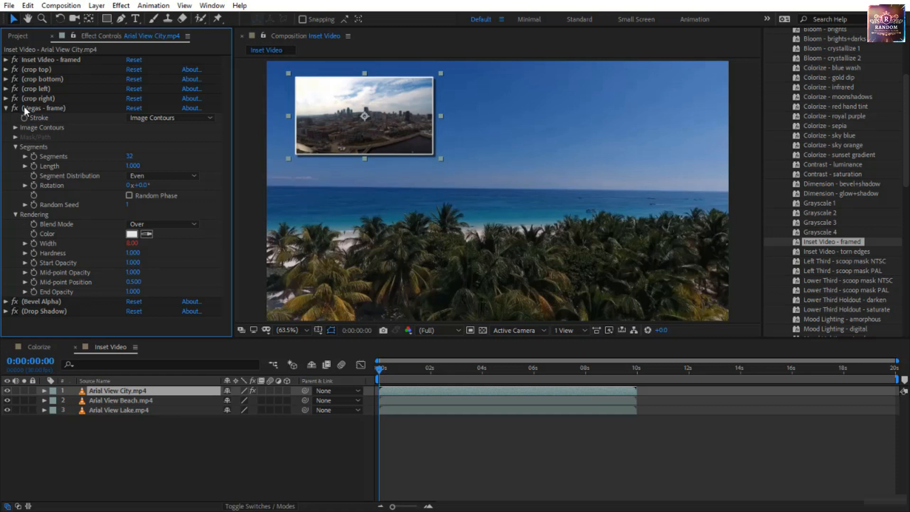
# Collapse Vegas - frame, switch it off, and try a 42° Light Angle in the City layer's Bevel Alpha, undoing the angle change
pyautogui.click(9, 107)
pyautogui.click(6, 108)
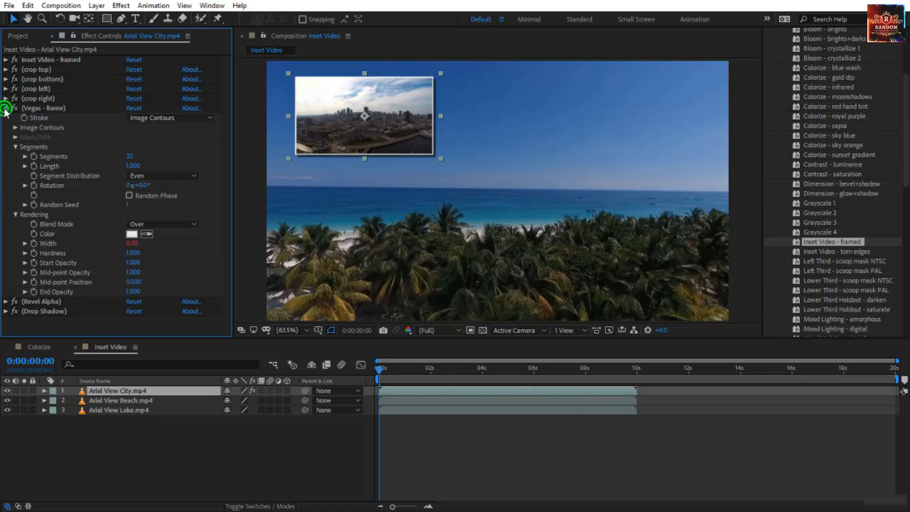
pyautogui.click(44, 127)
pyautogui.click(5, 117)
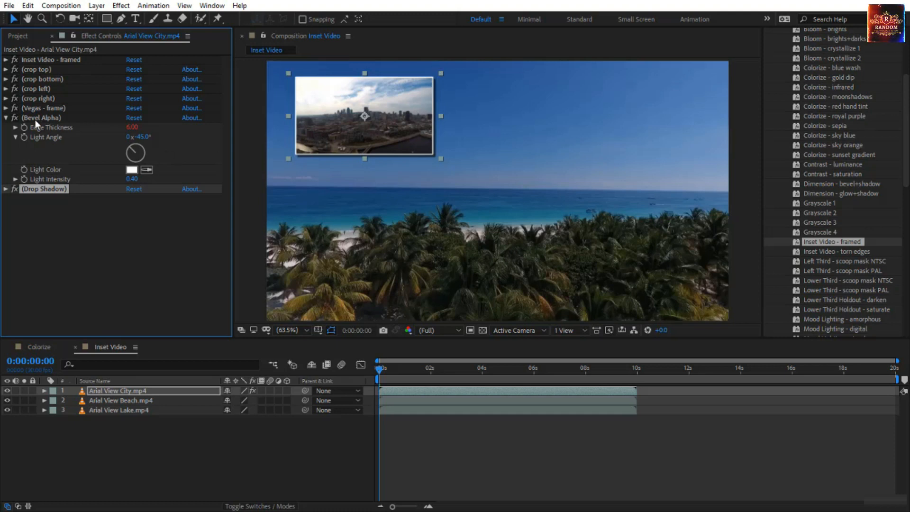
pyautogui.click(14, 108)
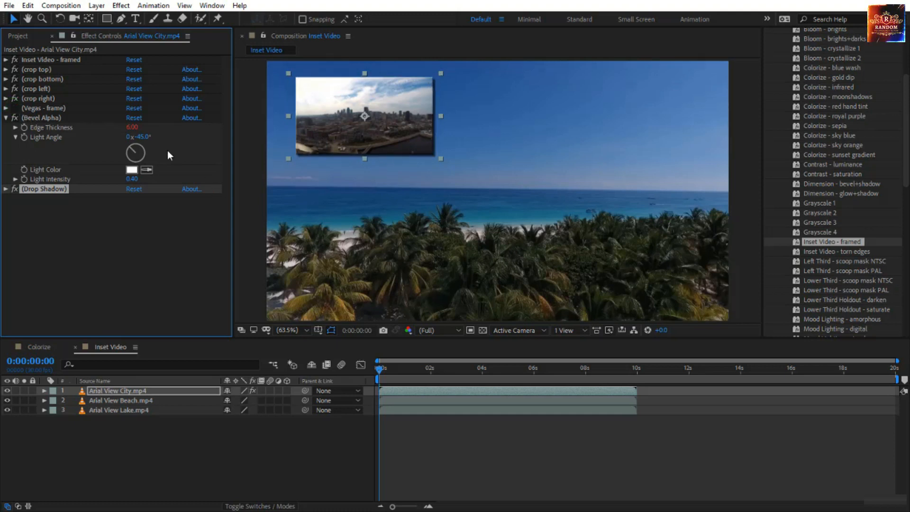
pyautogui.moveTo(142, 140); pyautogui.dragTo(186, 130)
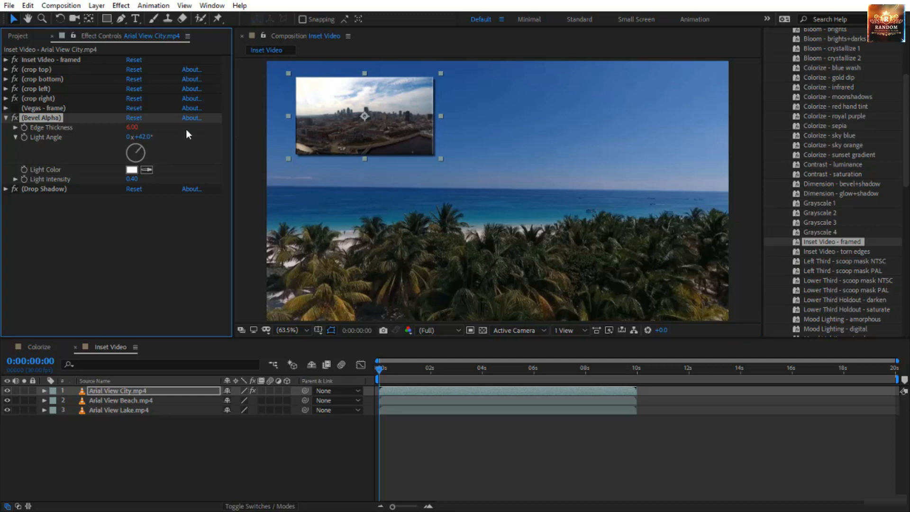
pyautogui.hotkey('ctrl', 'z')
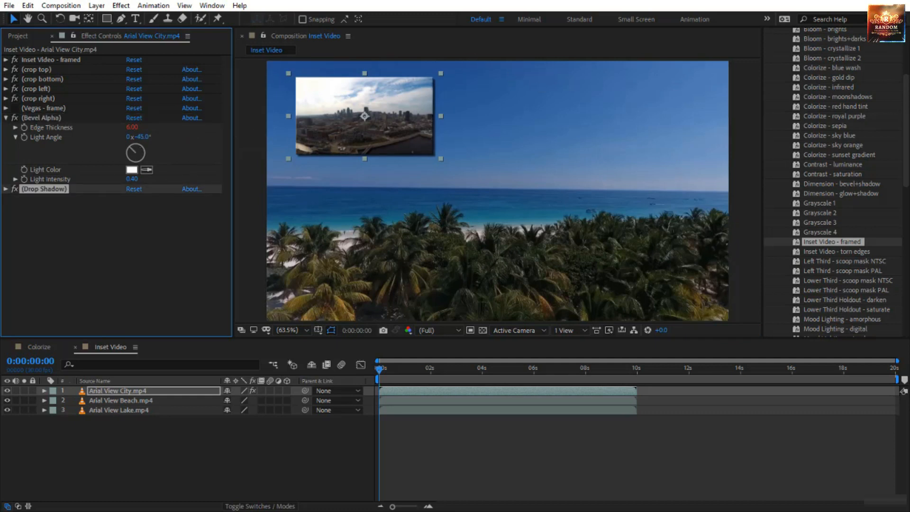
# Try other Drop Shadow opacity, direction and distance values, undo them, re-enable Vegas - frame and collapse the Bevel Alpha and Drop Shadow settings
pyautogui.click(6, 189)
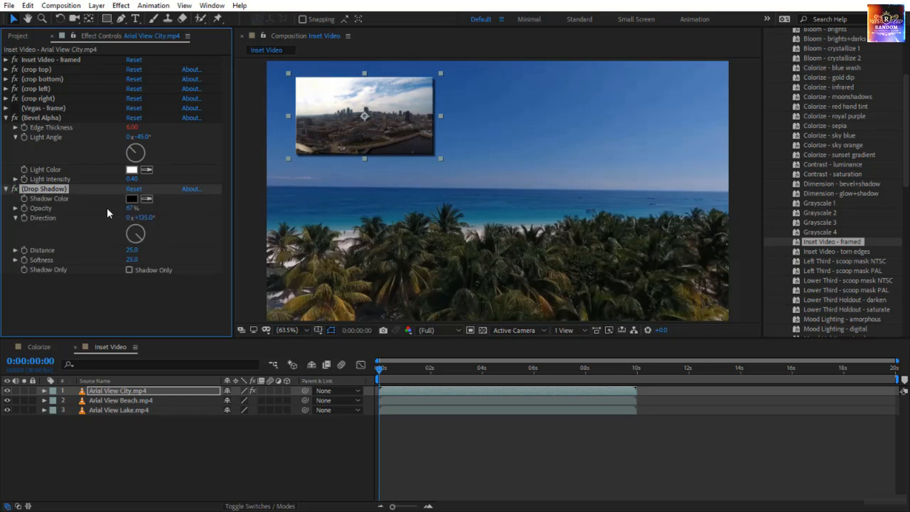
pyautogui.moveTo(132, 209); pyautogui.dragTo(82, 215)
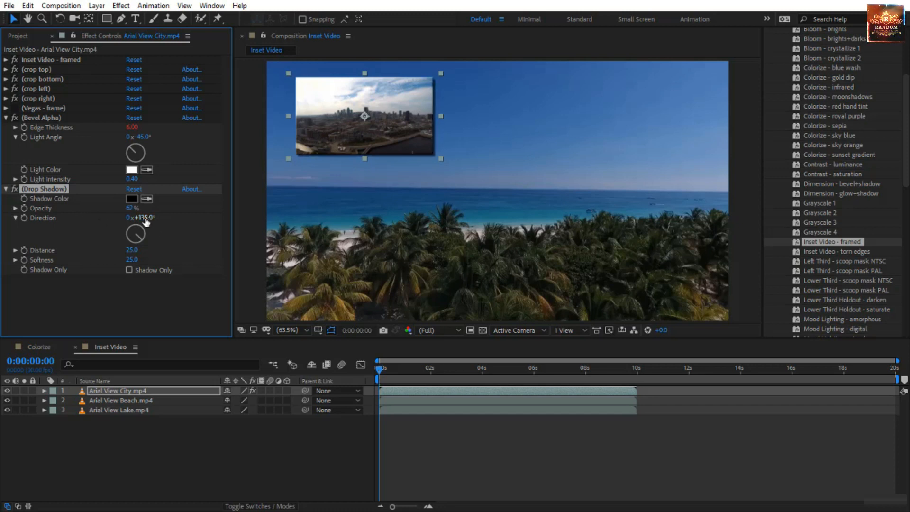
pyautogui.moveTo(142, 217); pyautogui.dragTo(193, 227)
pyautogui.hotkey('ctrl', 'z')
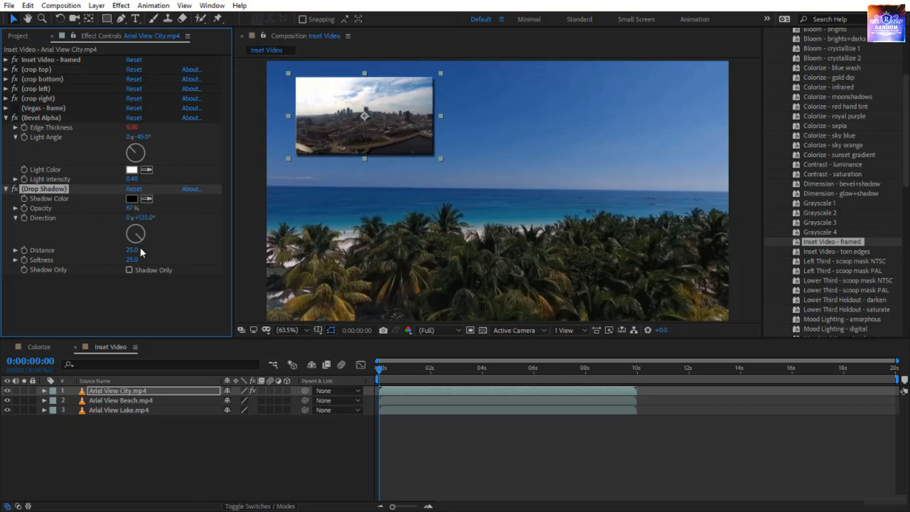
pyautogui.moveTo(139, 255); pyautogui.dragTo(203, 252)
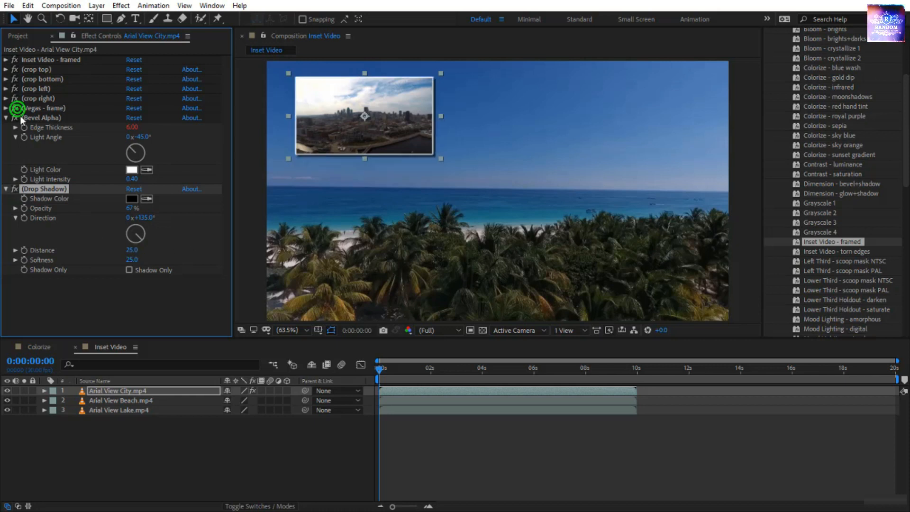
pyautogui.click(6, 117)
pyautogui.click(6, 127)
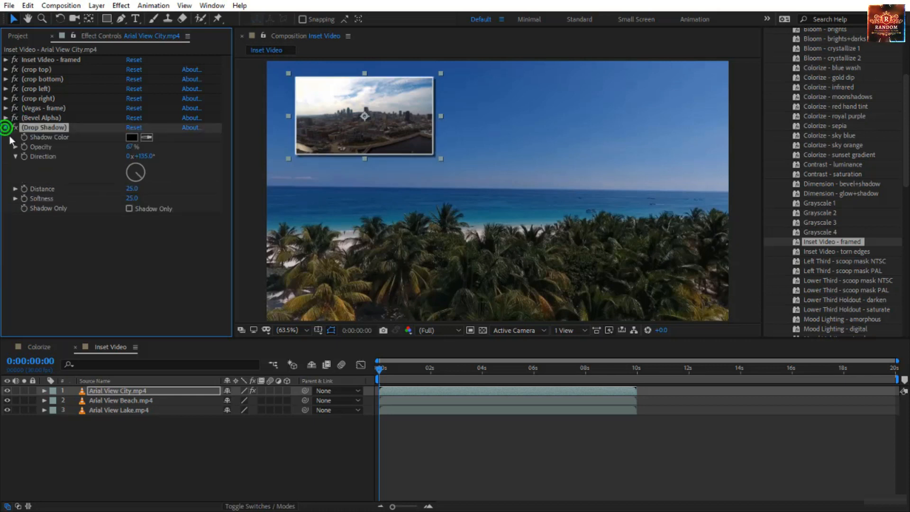
# Apply the Inset Video - torn edges preset to the Beach layer and move its inset to the upper-right part of the frame
pyautogui.click(830, 253)
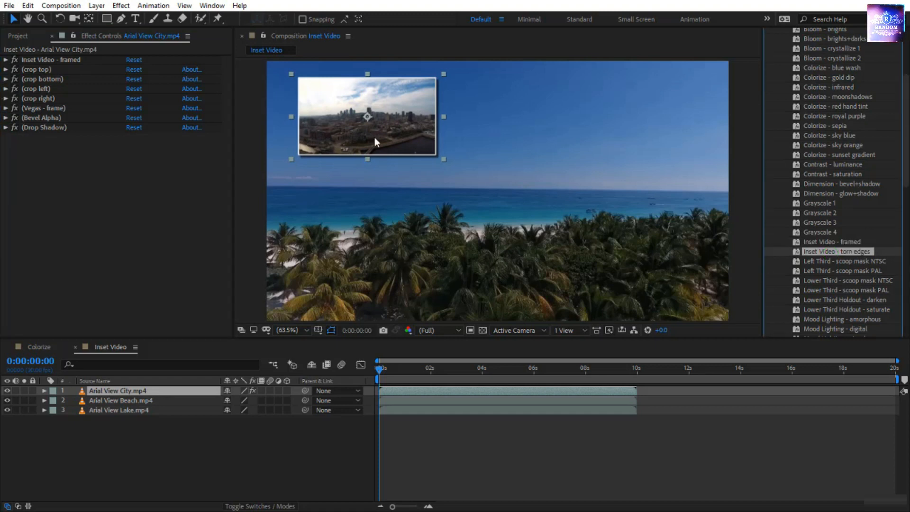
pyautogui.moveTo(848, 249); pyautogui.dragTo(548, 402)
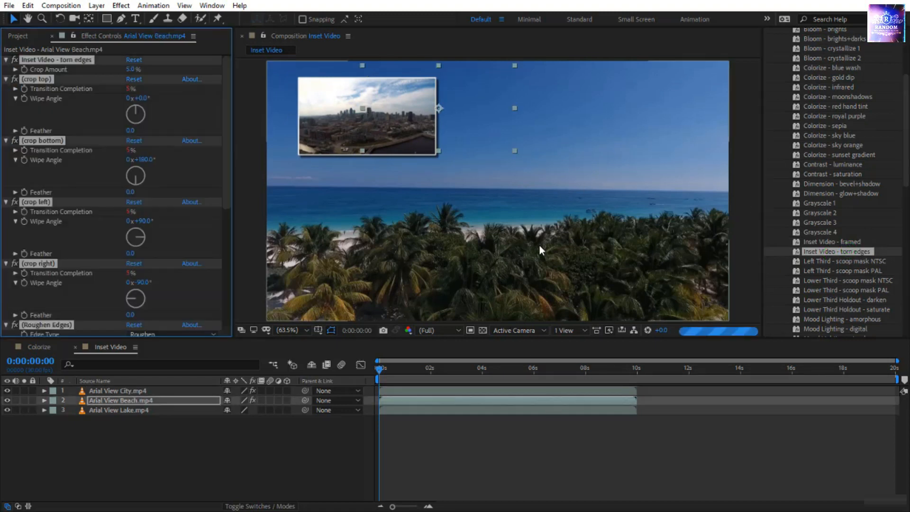
pyautogui.moveTo(468, 126); pyautogui.dragTo(634, 132)
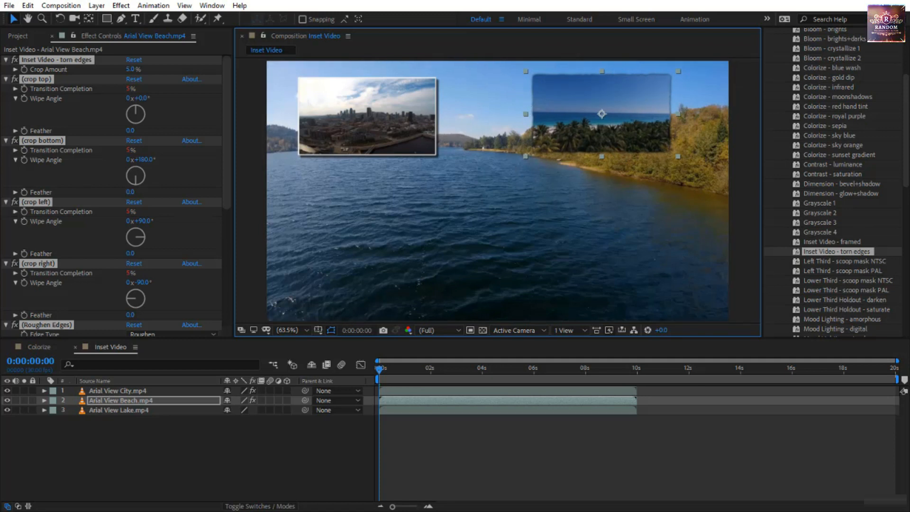
# Collapse all of the Beach layer's preset effects and compare the inset with Roughen Edges and Drop Shadow off, restoring both
pyautogui.keyDown('ctrl'); pyautogui.click(6, 60); pyautogui.keyUp('ctrl')
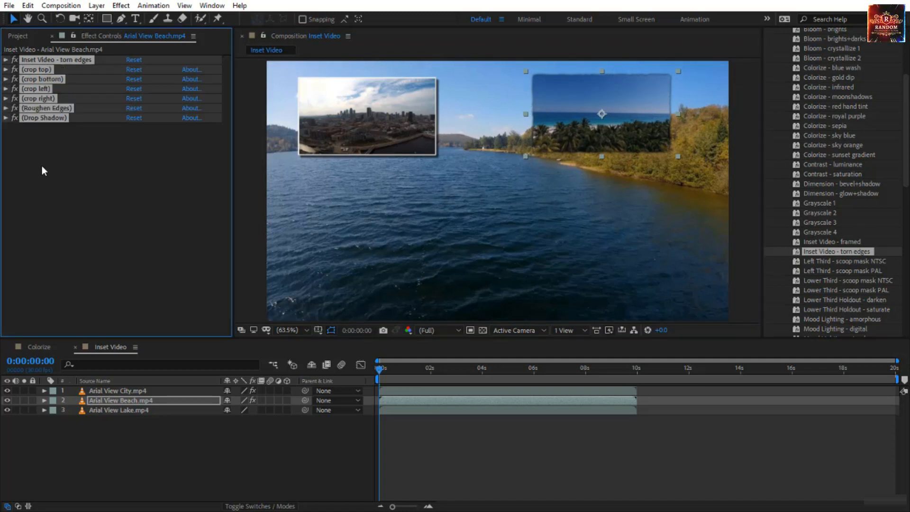
pyautogui.click(73, 182)
pyautogui.click(14, 109)
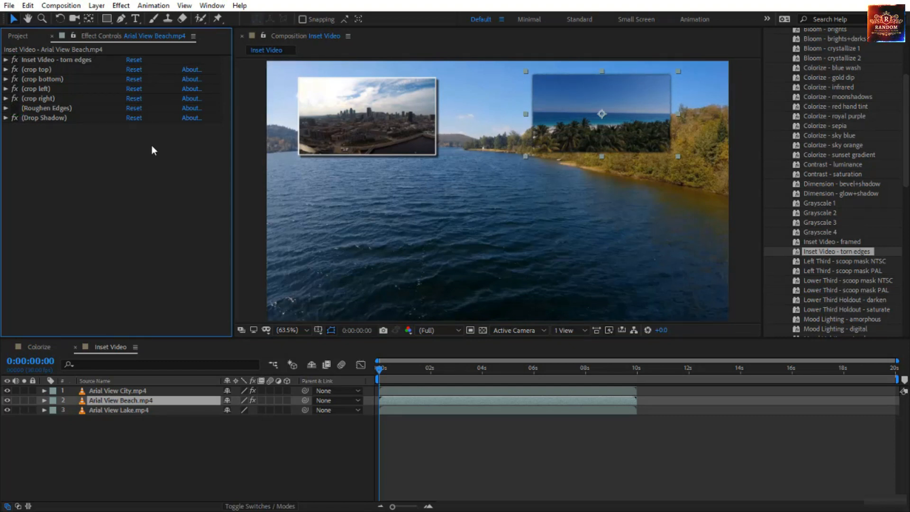
pyautogui.click(14, 118)
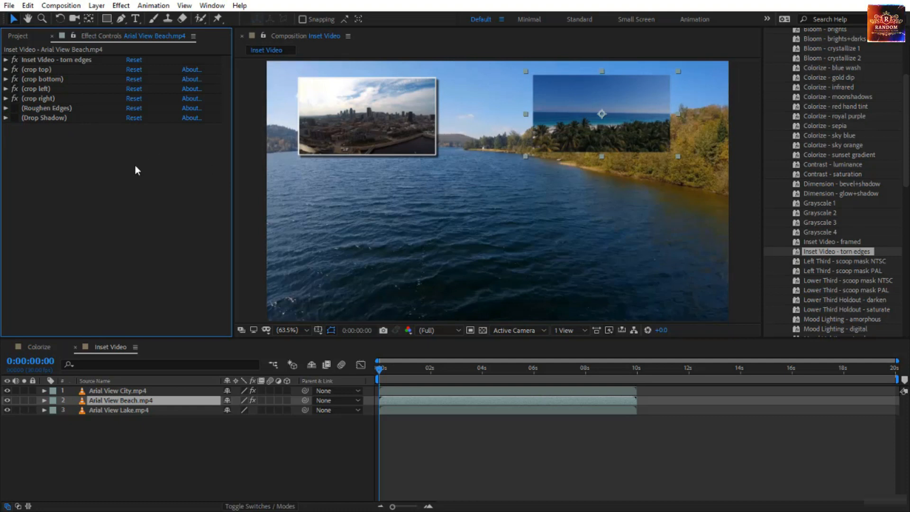
pyautogui.hotkey('ctrl', 'z')
pyautogui.hotkey('ctrl', 'z')
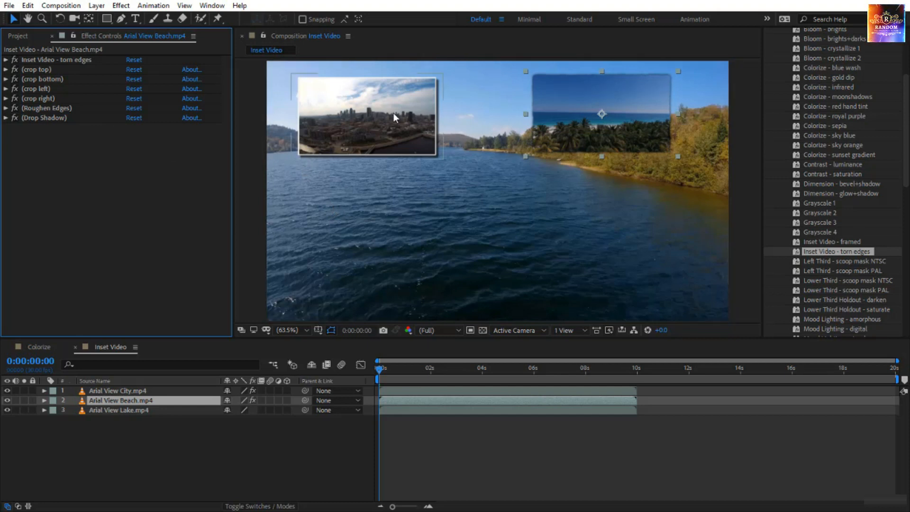
# Move the City inset to the frame's lower-left corner and the Beach inset to its lower-right corner, leaving no layer selected
pyautogui.moveTo(367, 116); pyautogui.dragTo(363, 276)
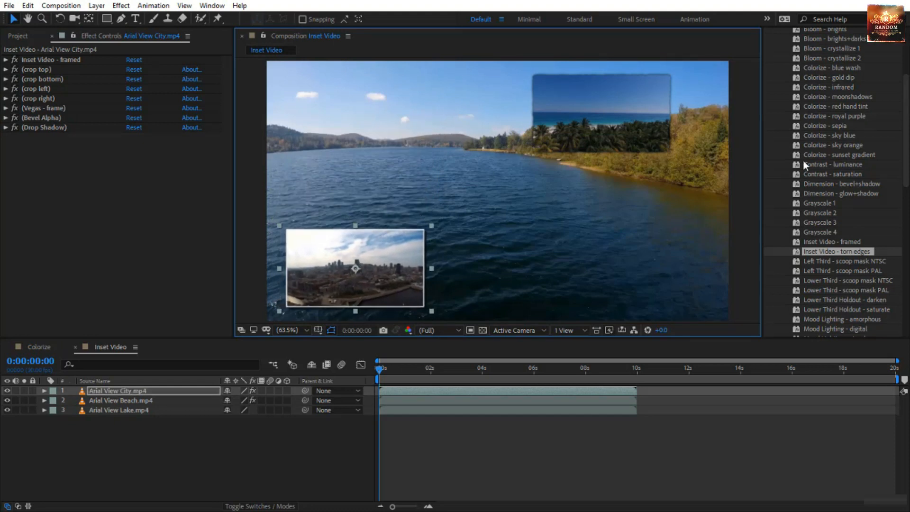
pyautogui.moveTo(604, 113); pyautogui.dragTo(652, 318)
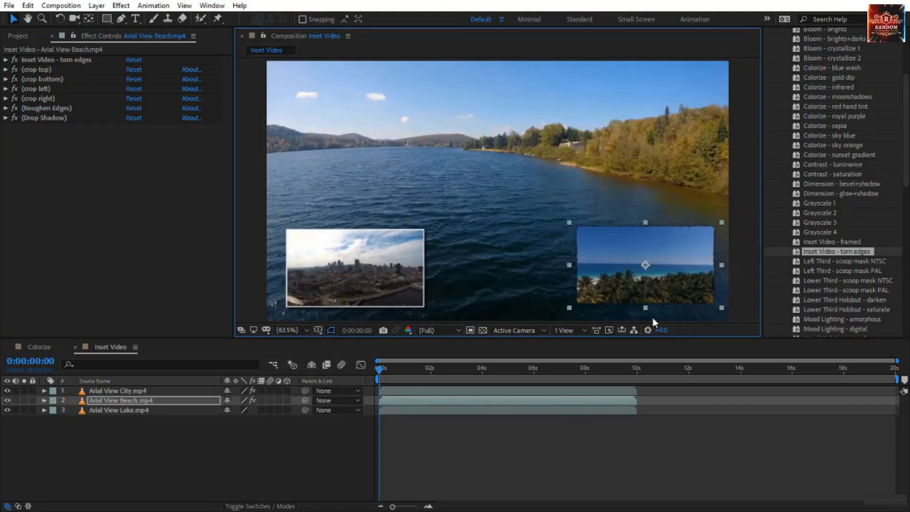
pyautogui.click(514, 440)
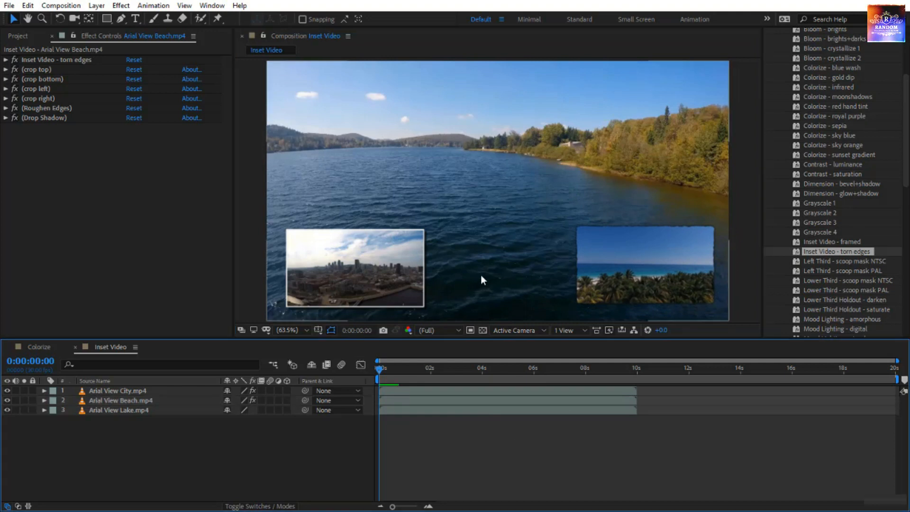
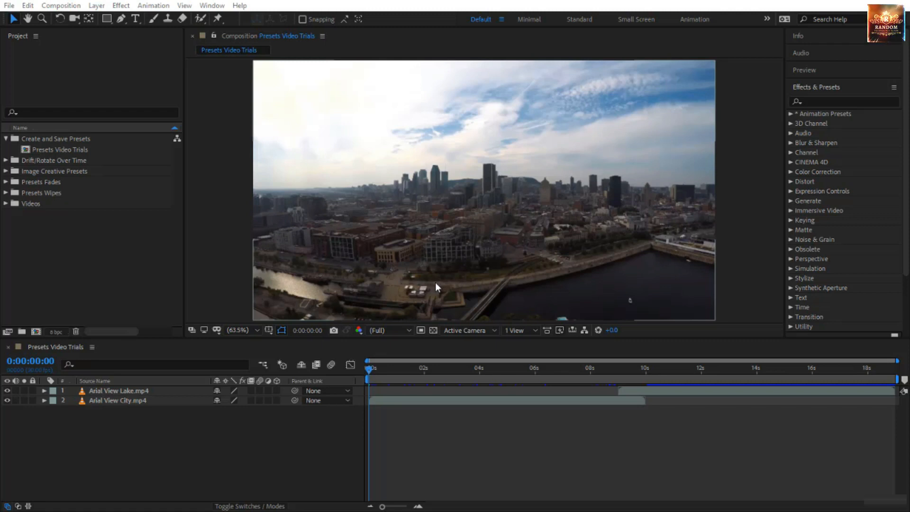
# Open the Presets Video Trials composition, select the Arial View City layer and place the current time at 0:00:00:00
pyautogui.doubleClick(70, 152)
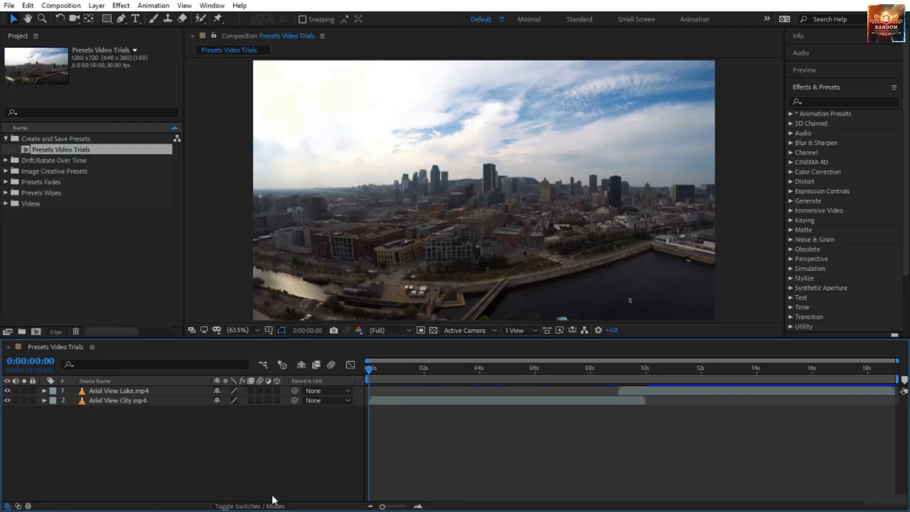
pyautogui.click(148, 400)
pyautogui.keyDown('shift'); pyautogui.click(149, 393); pyautogui.keyUp('shift')
pyautogui.click(157, 417)
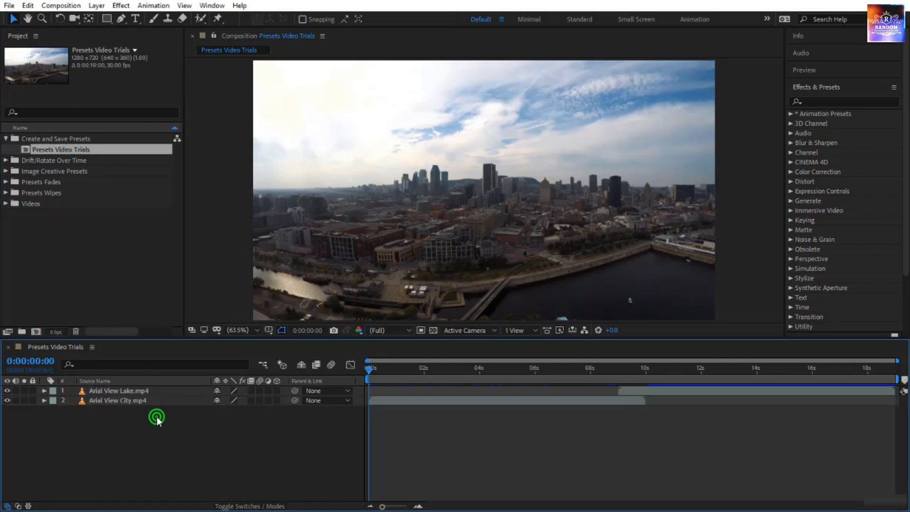
pyautogui.click(376, 402)
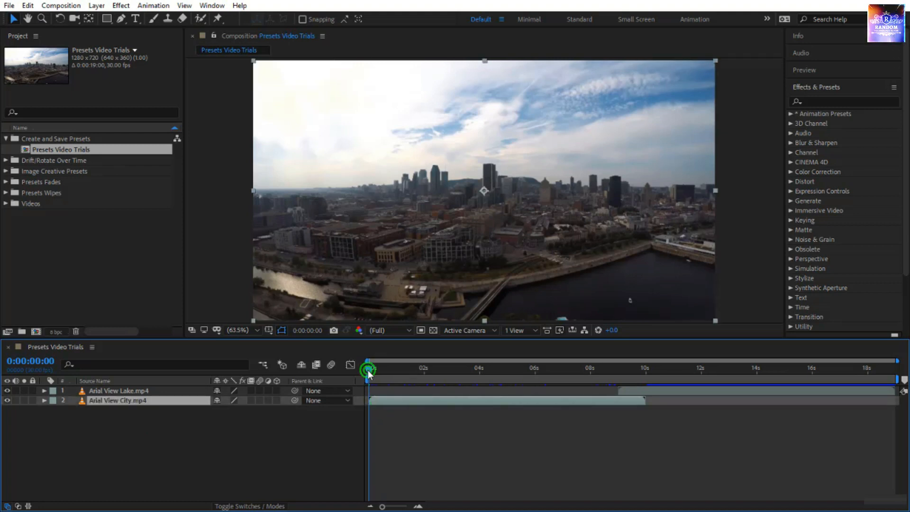
pyautogui.moveTo(367, 371); pyautogui.dragTo(325, 388)
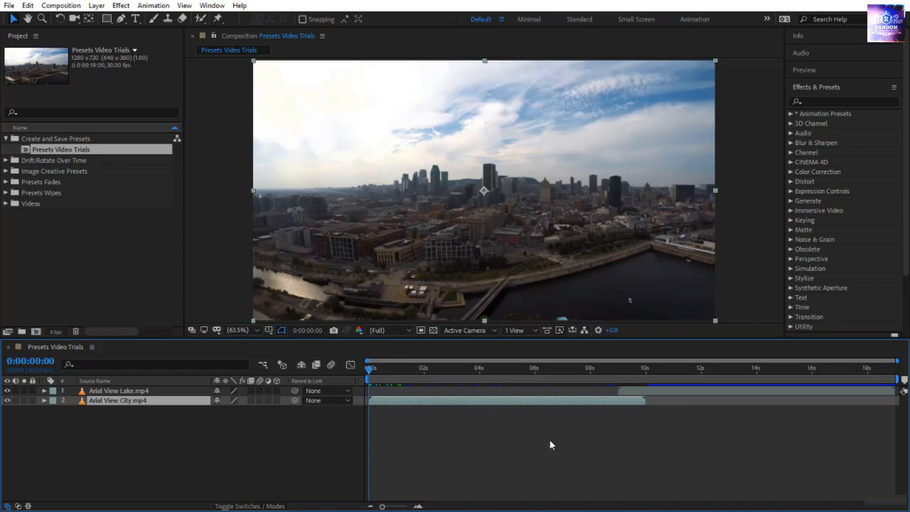
# Search the effects for "control", add Slider Control to the City layer, expand its Slider and try changing the value, restoring 0
pyautogui.click(812, 101)
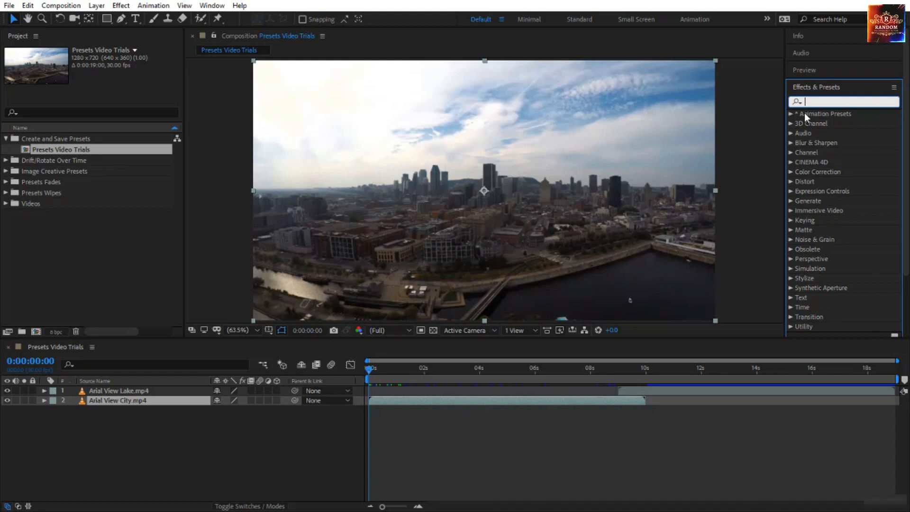
pyautogui.write('control')
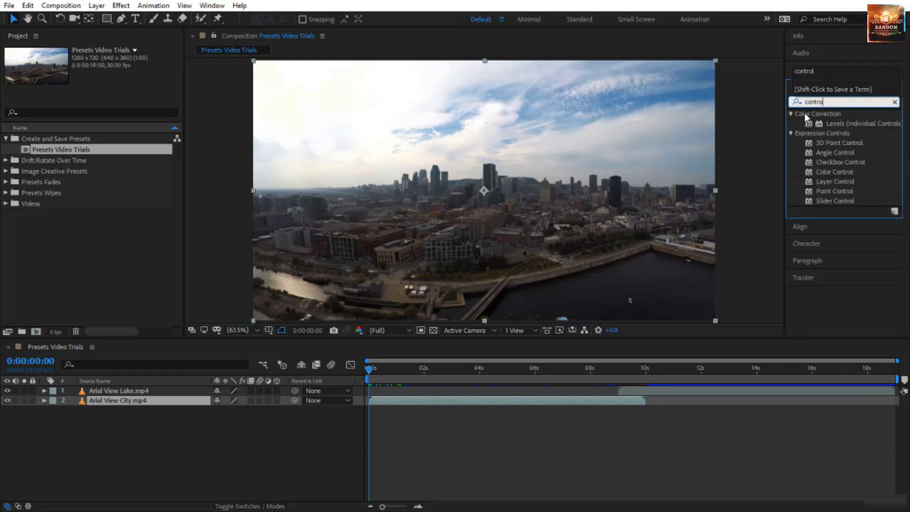
pyautogui.click(848, 201)
pyautogui.moveTo(844, 200); pyautogui.dragTo(457, 400)
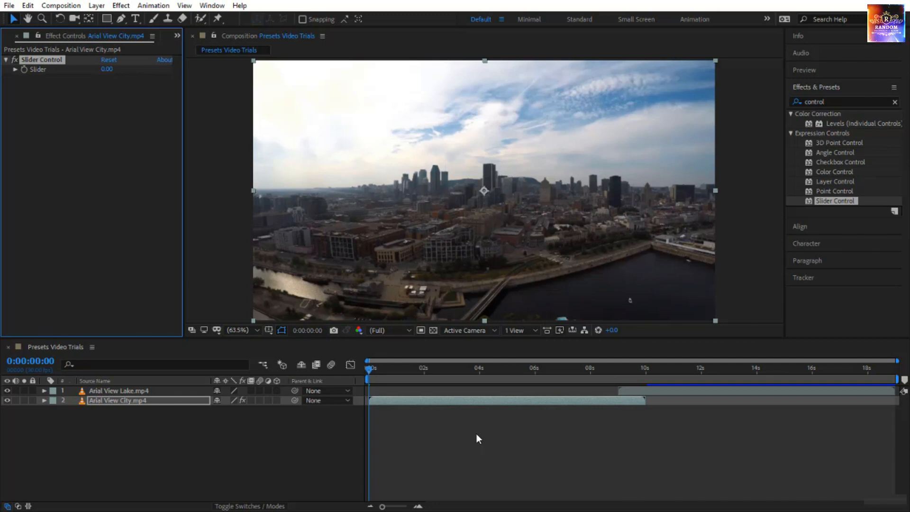
pyautogui.click(15, 69)
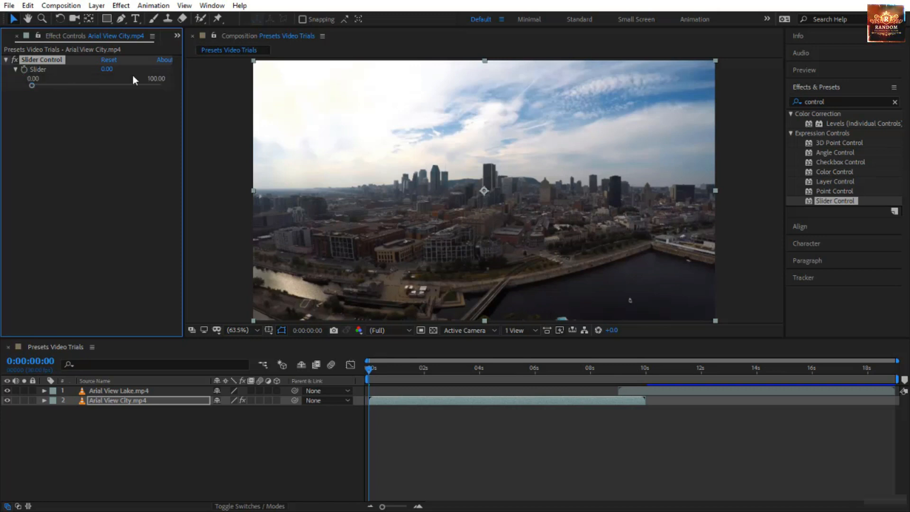
pyautogui.moveTo(110, 75); pyautogui.dragTo(224, 105)
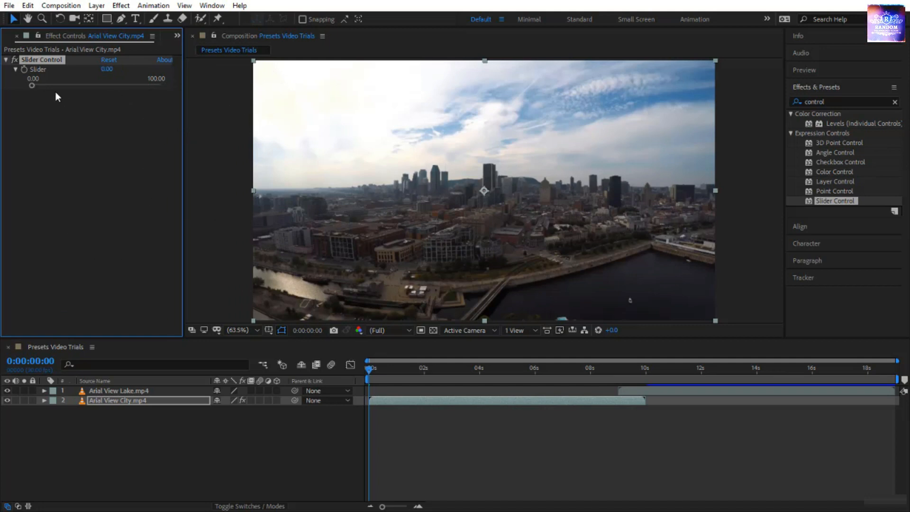
# Keyframe the City layer's Slider from 0 at 0:00:00:00 to 100 at 0:00:01:00
pyautogui.click(23, 70)
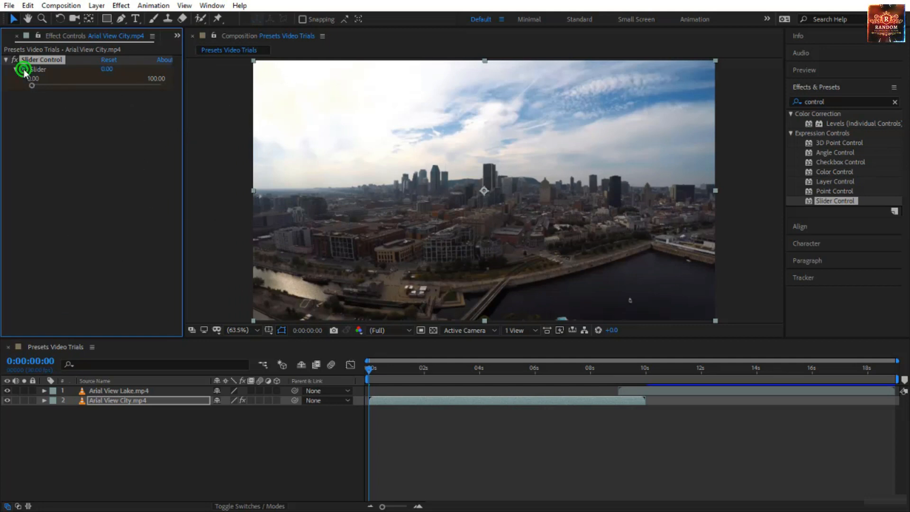
pyautogui.click(41, 361)
pyautogui.write('100')
pyautogui.press('Return')
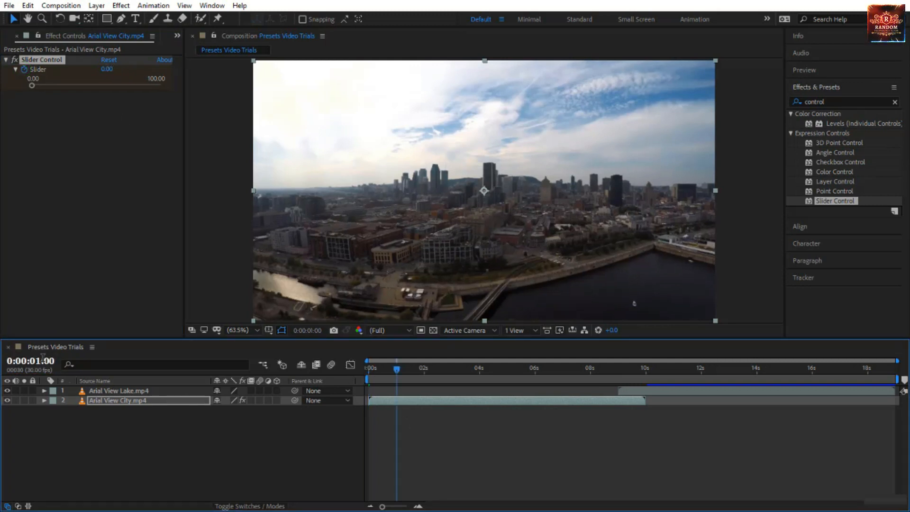
pyautogui.click(109, 70)
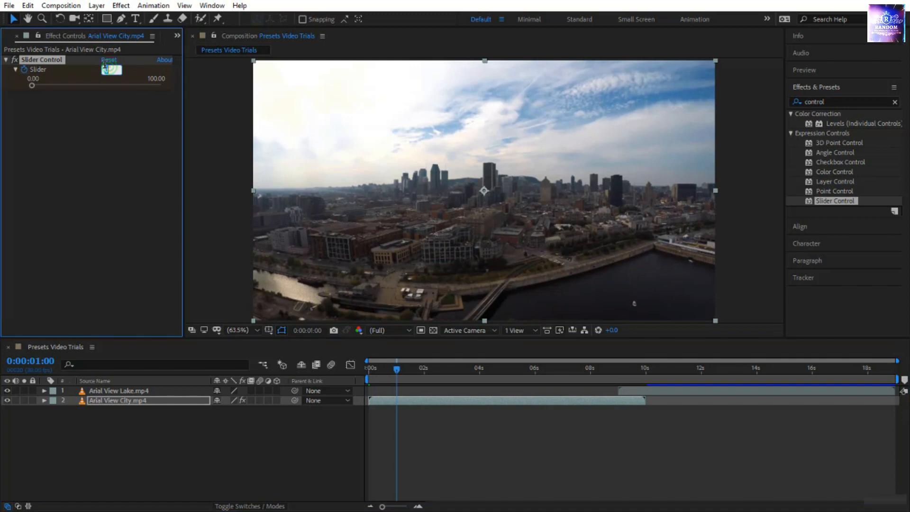
pyautogui.write('100')
pyautogui.press('Return')
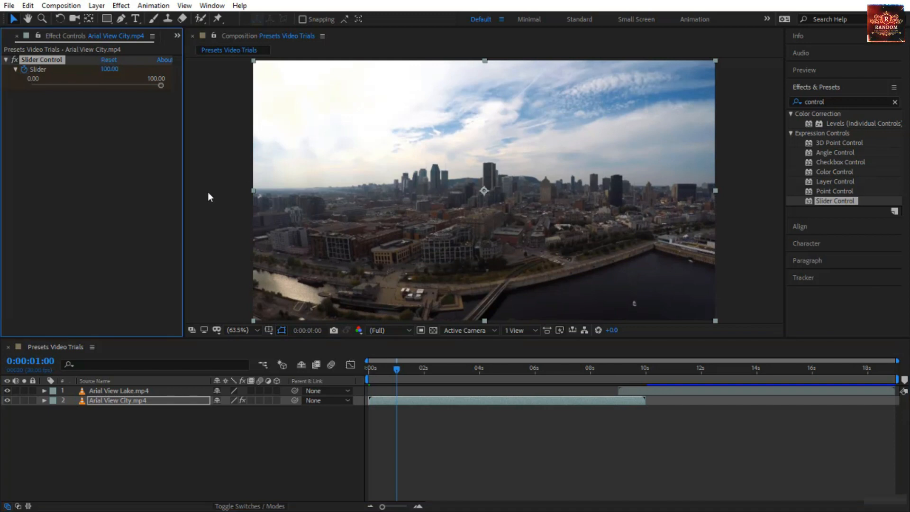
# Search the effects for "transf", add the Transform effect to the Arial View City layer and turn off its Uniform Scale
pyautogui.click(814, 102)
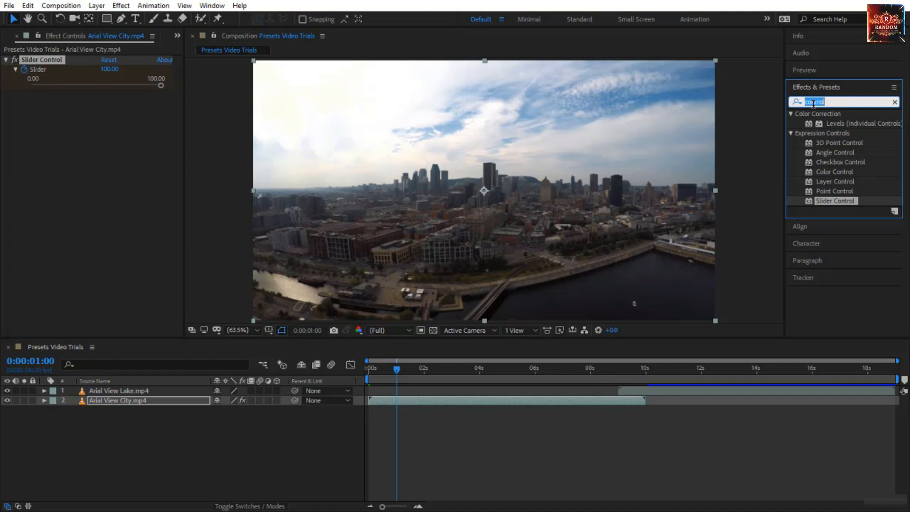
pyautogui.write('transf')
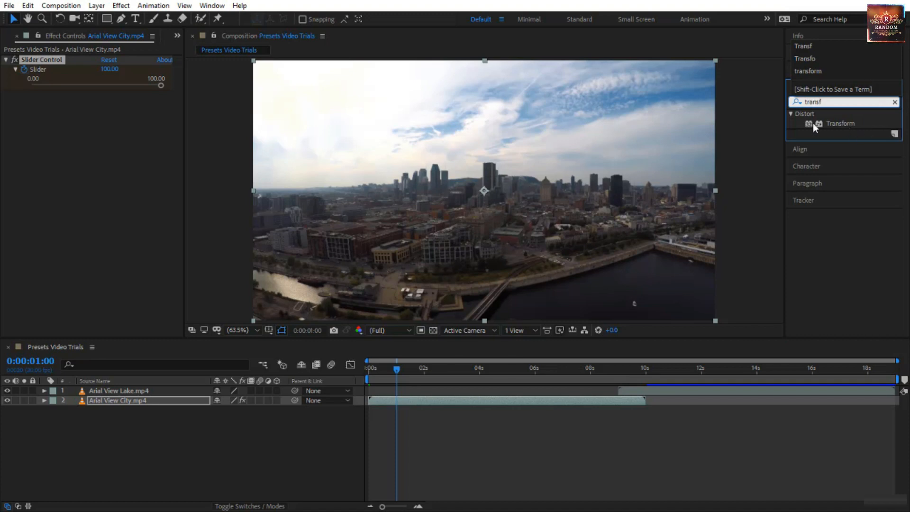
pyautogui.moveTo(830, 125); pyautogui.dragTo(75, 172)
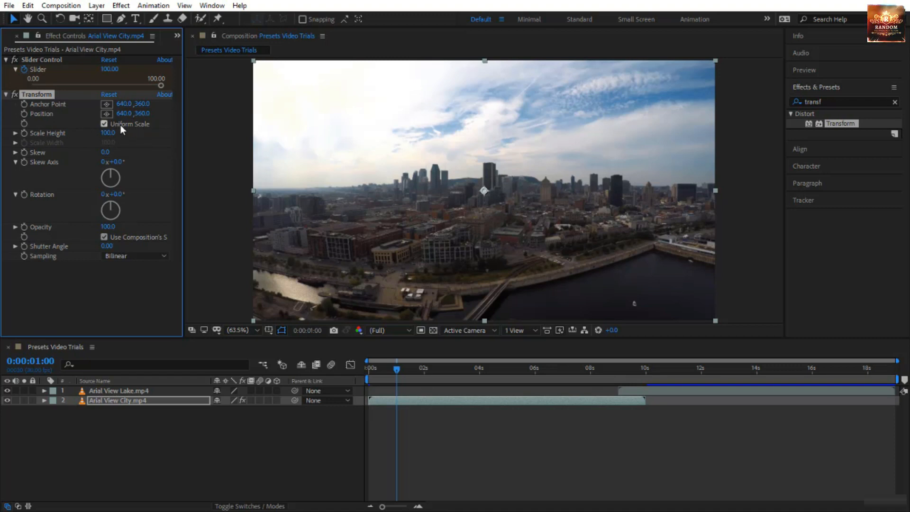
pyautogui.click(106, 124)
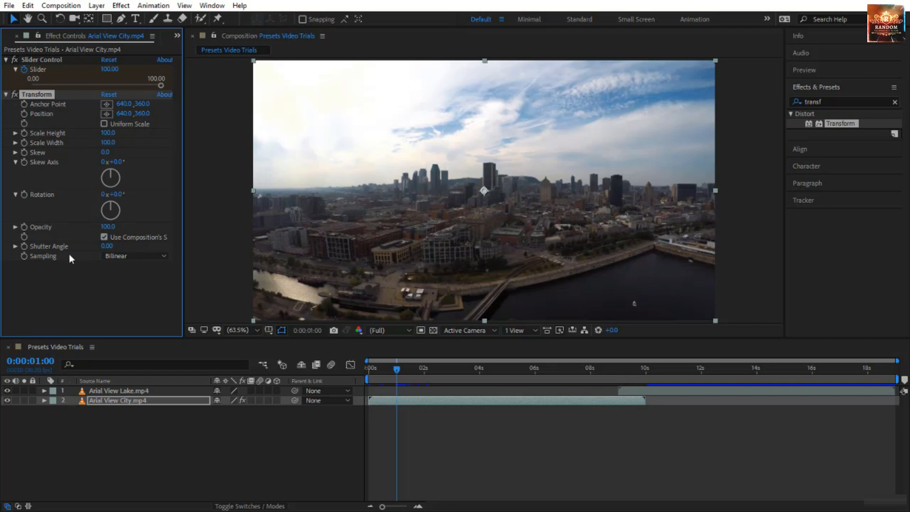
# Link Transform's Scale Width to the Slider with the expression effect("Slider Control")("Slider") and scrub to 0:00:01:24
pyautogui.keyDown('alt'); pyautogui.click(24, 142); pyautogui.keyUp('alt')
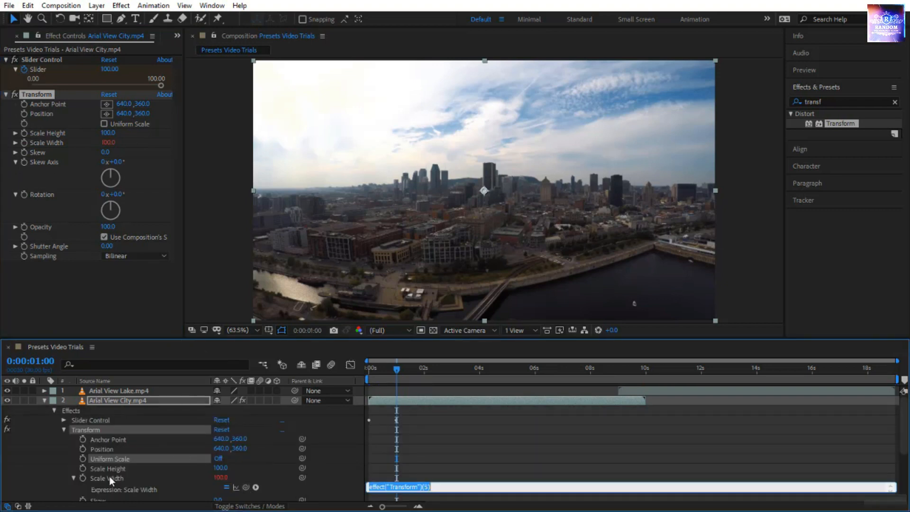
pyautogui.moveTo(243, 486); pyautogui.dragTo(55, 69)
pyautogui.click(430, 433)
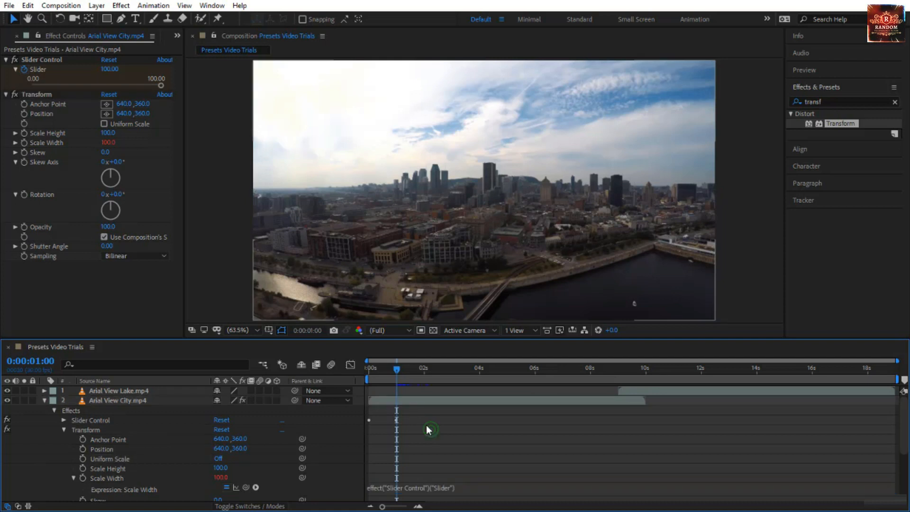
pyautogui.moveTo(397, 368); pyautogui.dragTo(418, 389)
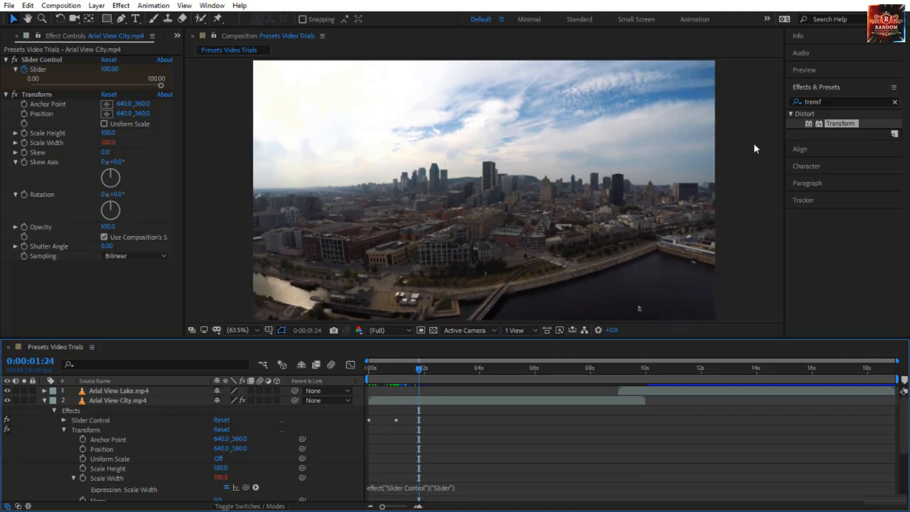
# Search the effects for "blur", add Fast Box Blur to the City layer and try changing its Blur Radius, restoring 0
pyautogui.doubleClick(814, 102)
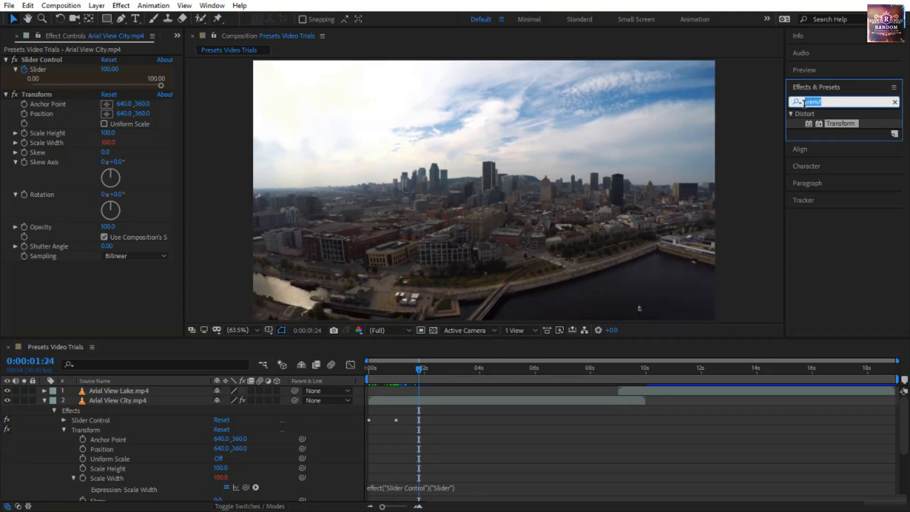
pyautogui.write('blur')
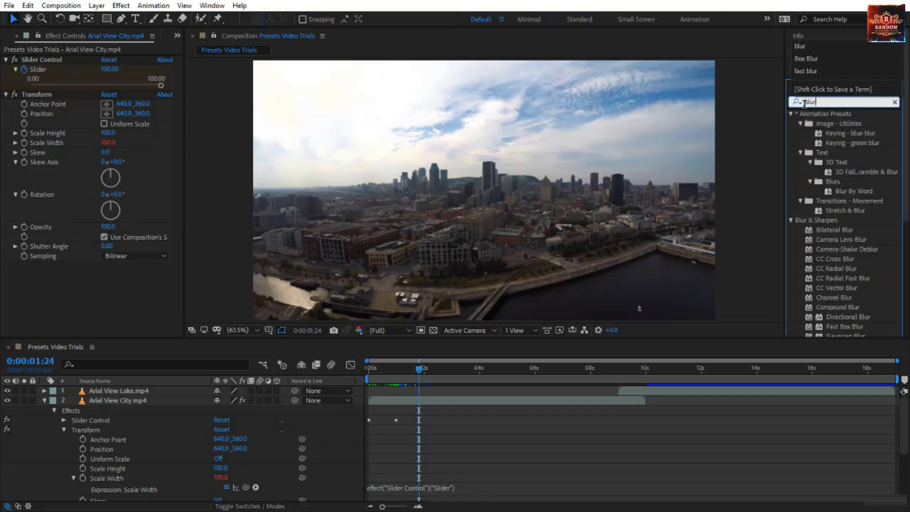
pyautogui.scroll(-3, 861, 231)
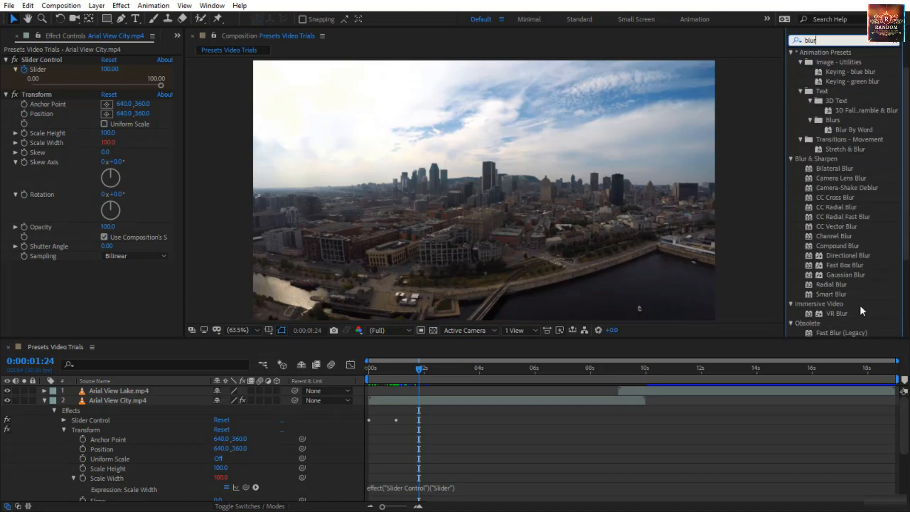
pyautogui.click(840, 264)
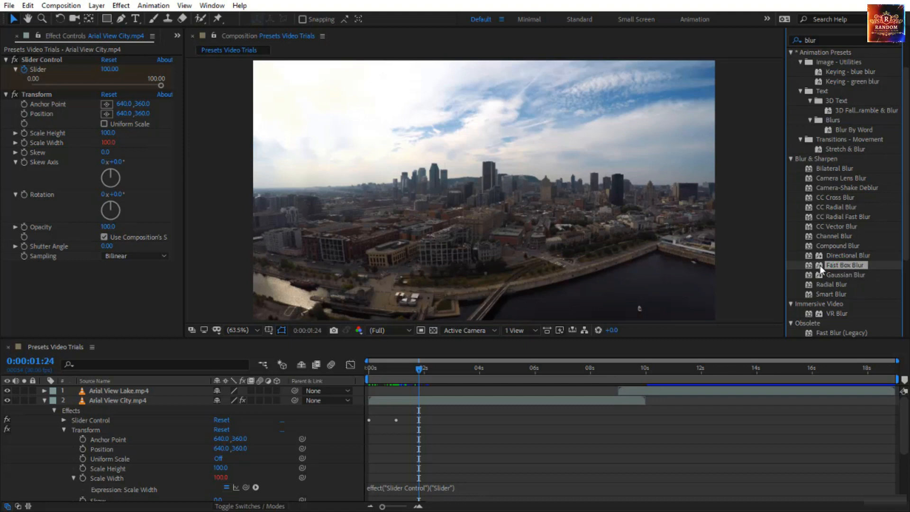
pyautogui.moveTo(832, 265); pyautogui.dragTo(110, 298)
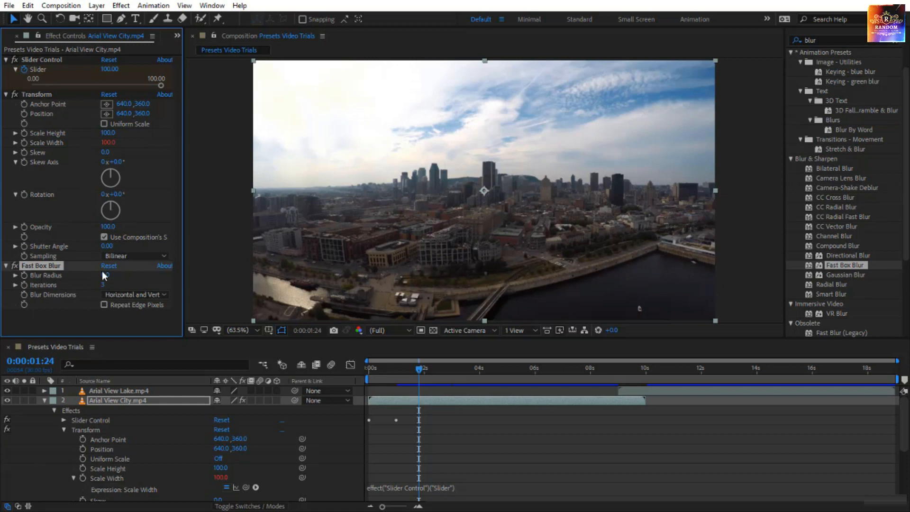
pyautogui.moveTo(107, 277); pyautogui.dragTo(69, 275)
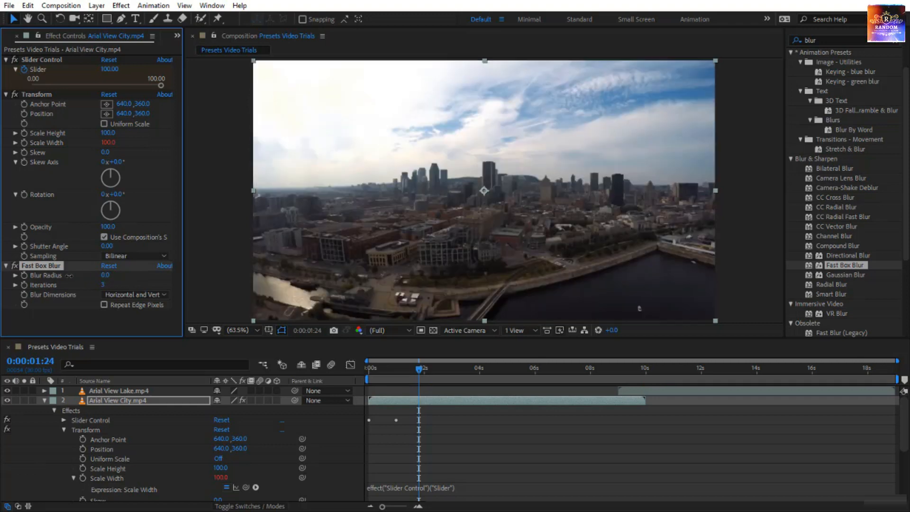
# Return to 0:00:00:00 and link Fast Box Blur's Blur Radius to the Slider with the expression effect("Slider Control")("Slider")
pyautogui.moveTo(424, 369); pyautogui.dragTo(319, 388)
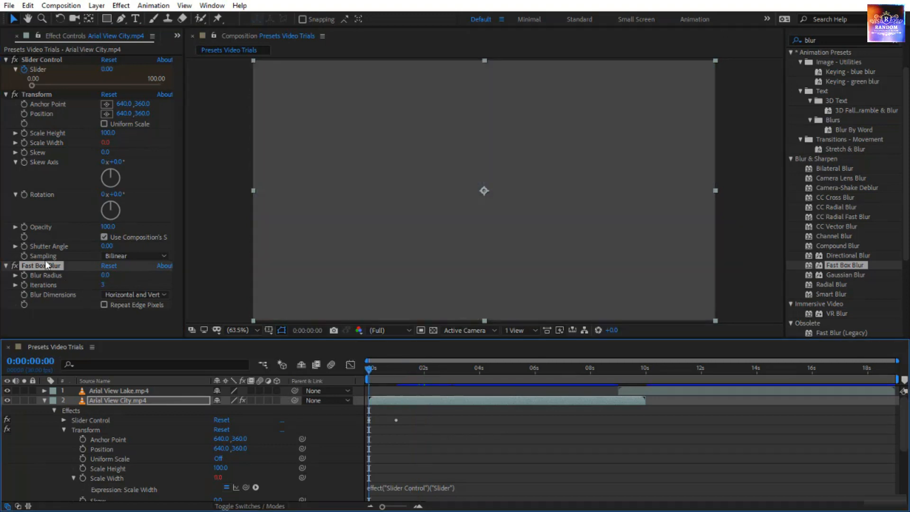
pyautogui.keyDown('alt'); pyautogui.click(24, 277); pyautogui.keyUp('alt')
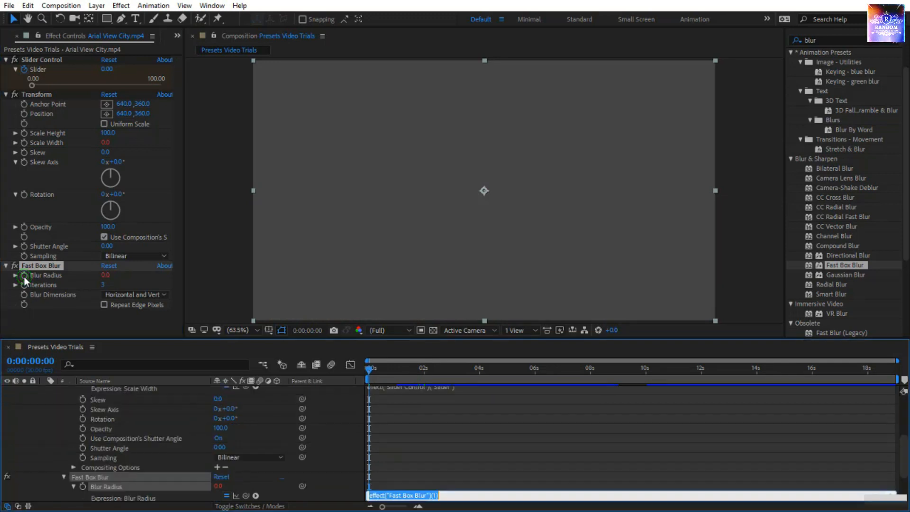
pyautogui.scroll(-3, 127, 437)
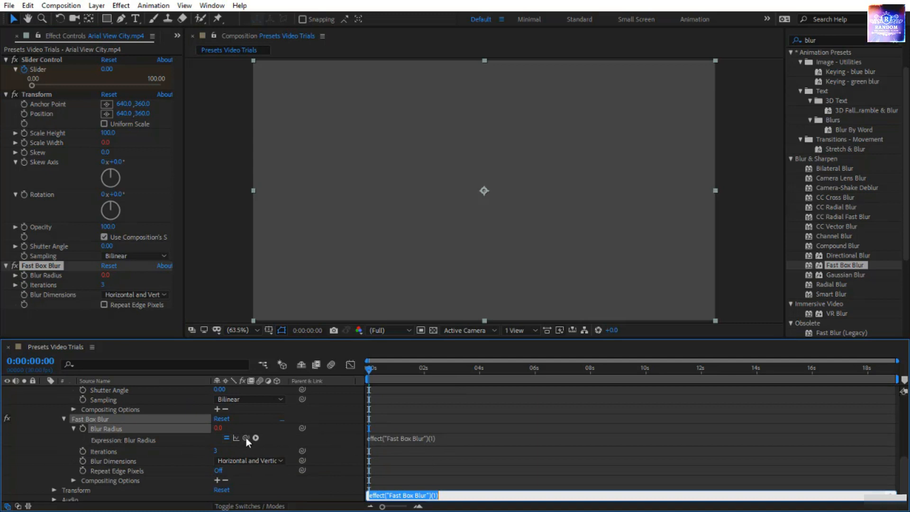
pyautogui.moveTo(246, 436); pyautogui.dragTo(67, 73)
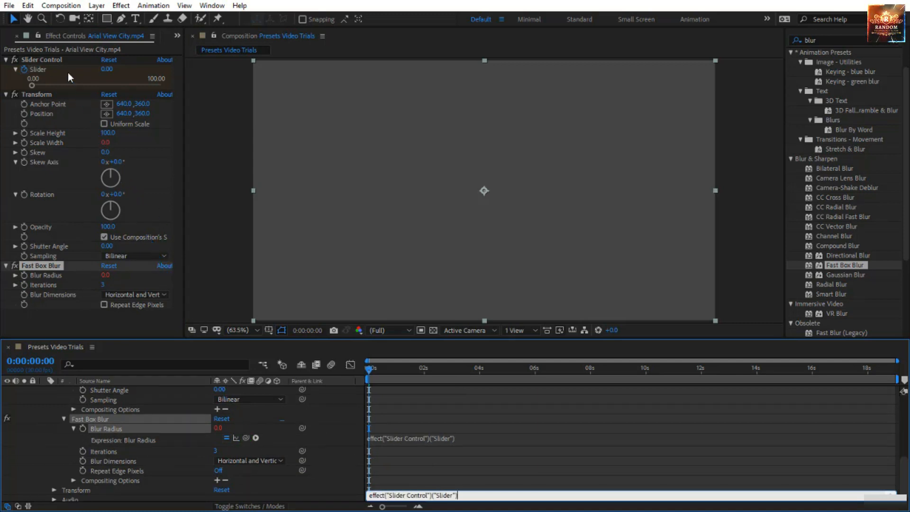
pyautogui.click(453, 401)
pyautogui.moveTo(369, 371); pyautogui.dragTo(355, 394)
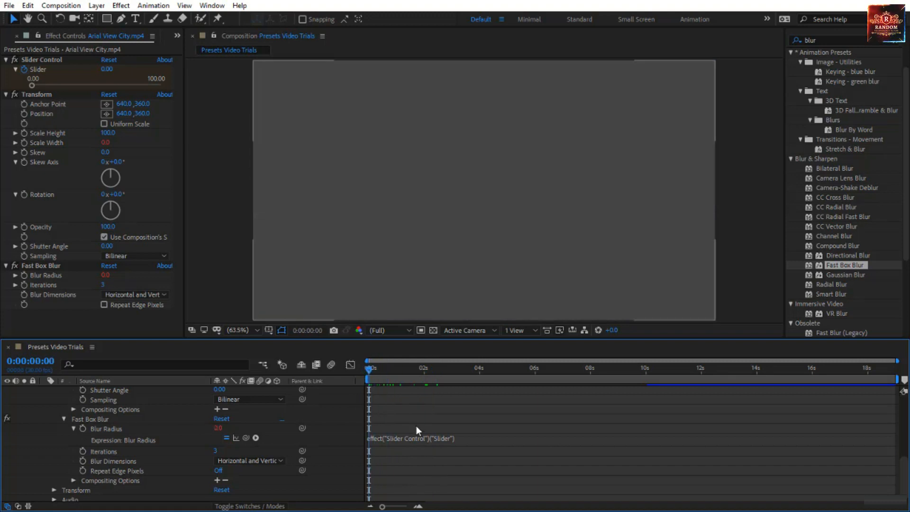
# Change the Blur Radius expression to 100-effect("Slider Control")("Slider") and preview the animation from the start
pyautogui.scroll(-1, 417, 425)
pyautogui.click(403, 432)
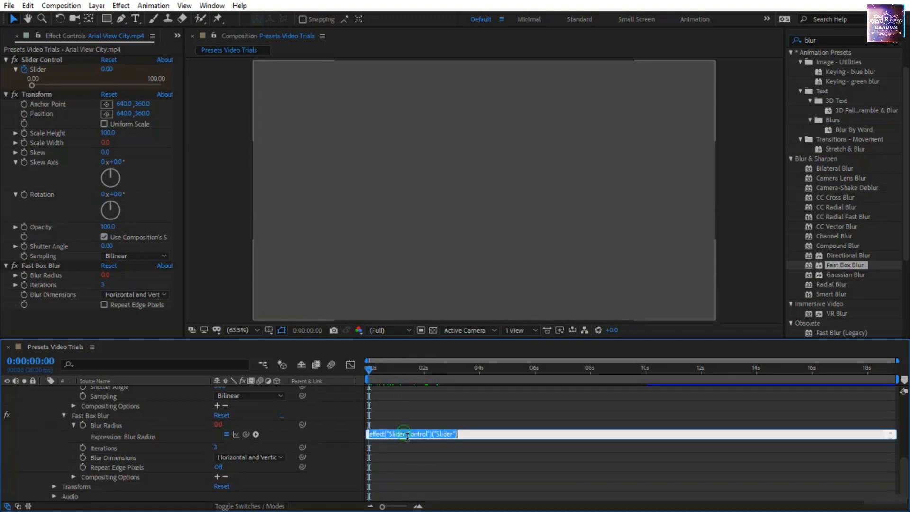
pyautogui.click(368, 434)
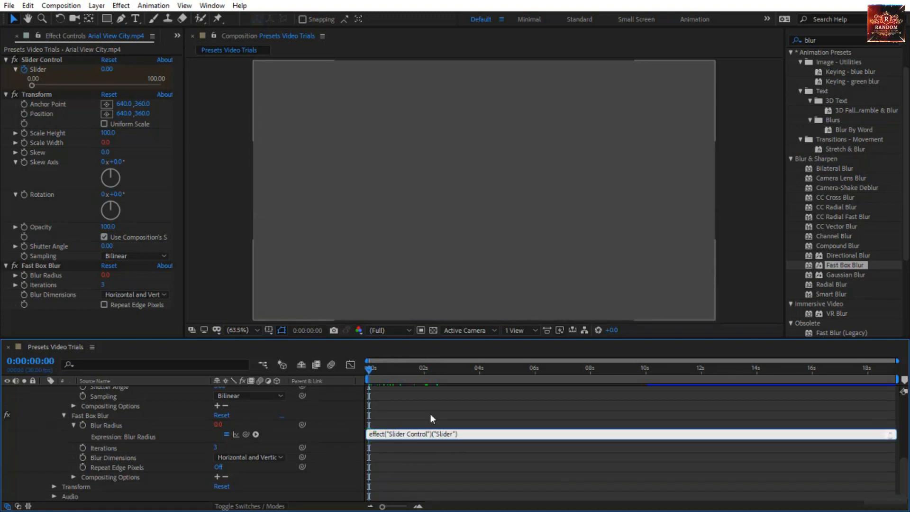
pyautogui.write('100')
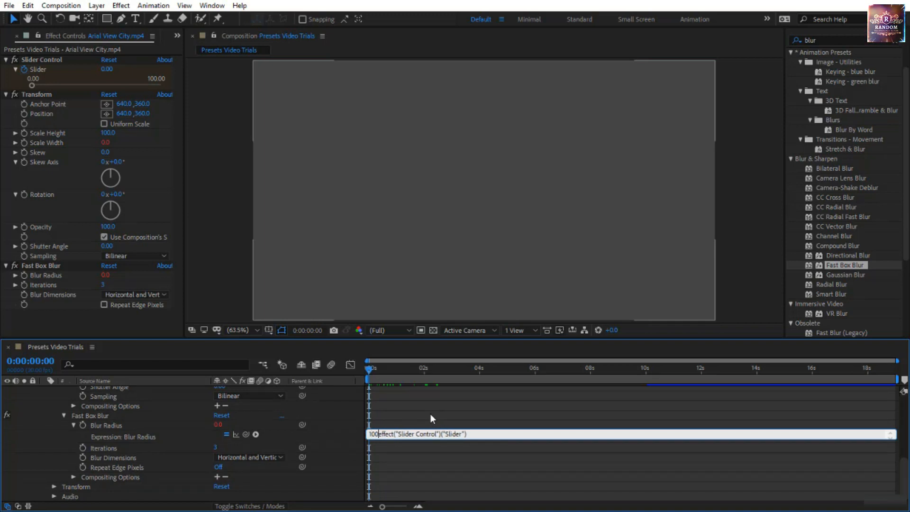
pyautogui.write('-')
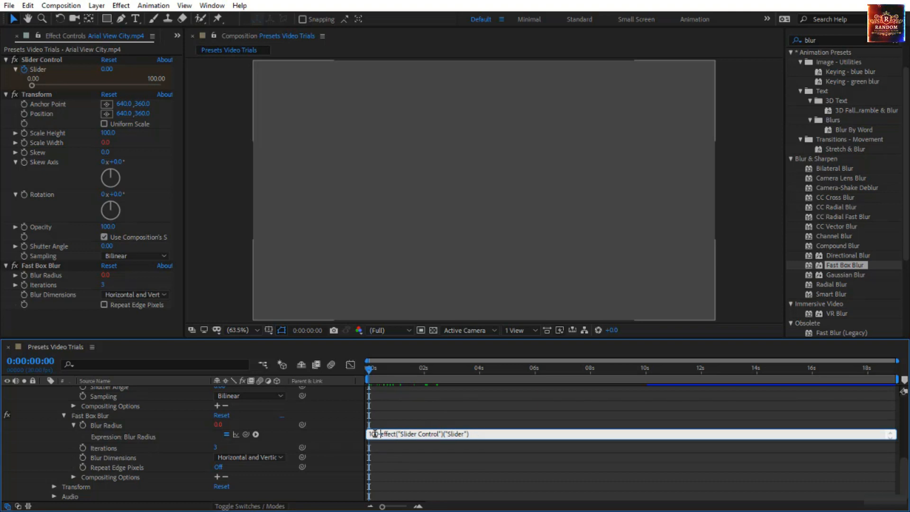
pyautogui.click(414, 464)
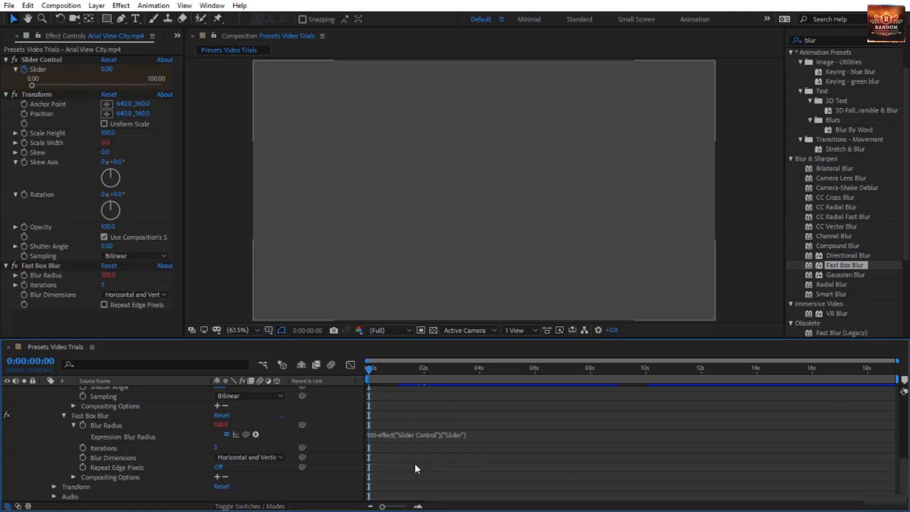
pyautogui.press('space')
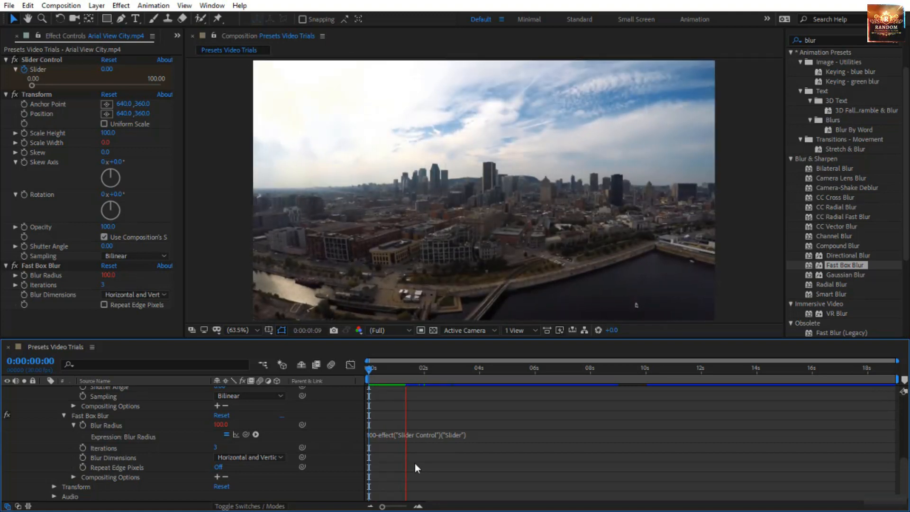
pyautogui.click(369, 366)
pyautogui.press('space')
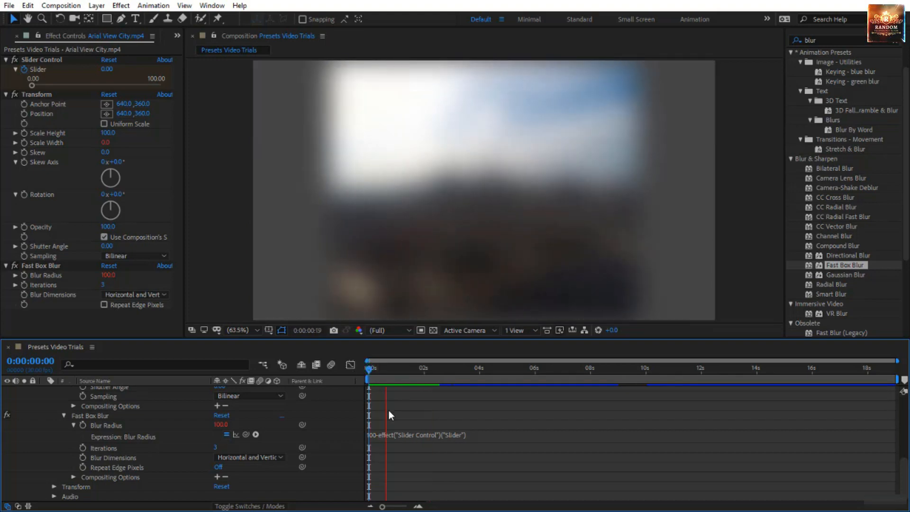
pyautogui.click(369, 369)
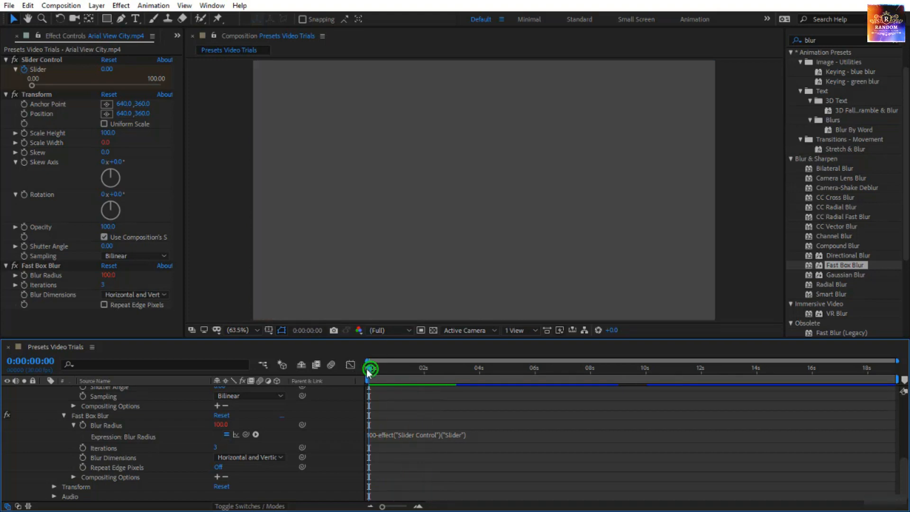
pyautogui.press('space')
# Apply easy ease to both of the City layer's Slider keyframes and lengthen the last keyframe's ease handle towards the start in the speed graph
pyautogui.scroll(6, 341, 398)
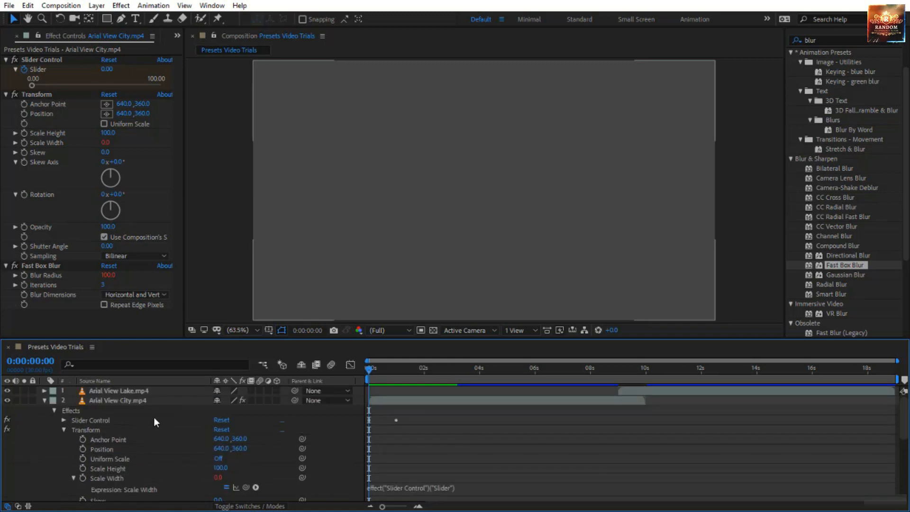
pyautogui.click(153, 401)
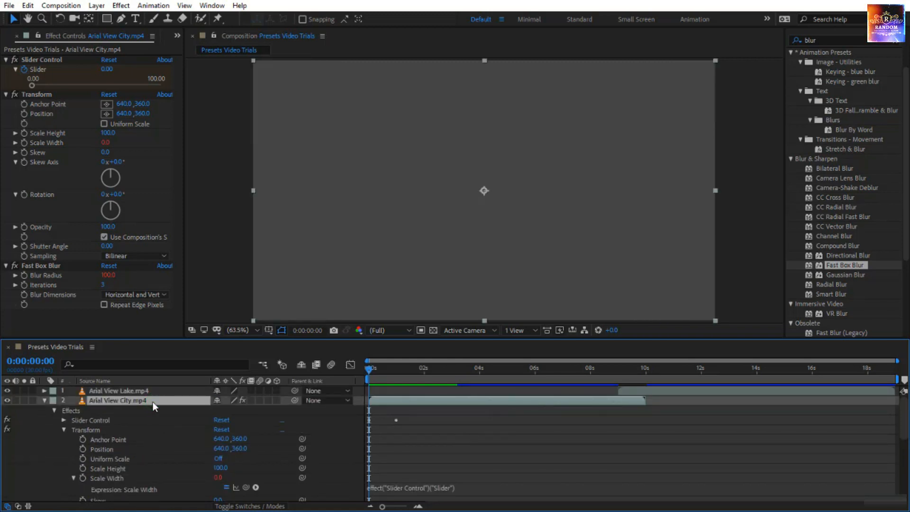
pyautogui.press('u')
pyautogui.moveTo(414, 420); pyautogui.dragTo(354, 435)
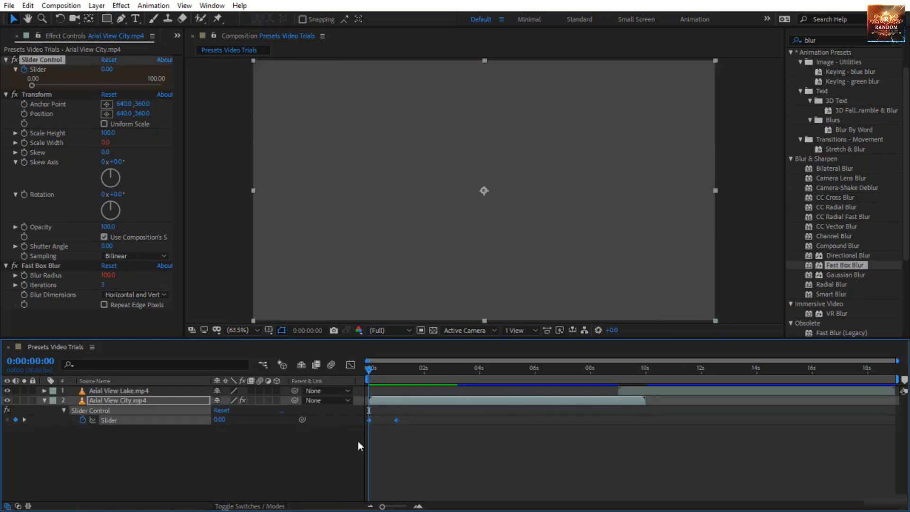
pyautogui.click(350, 365)
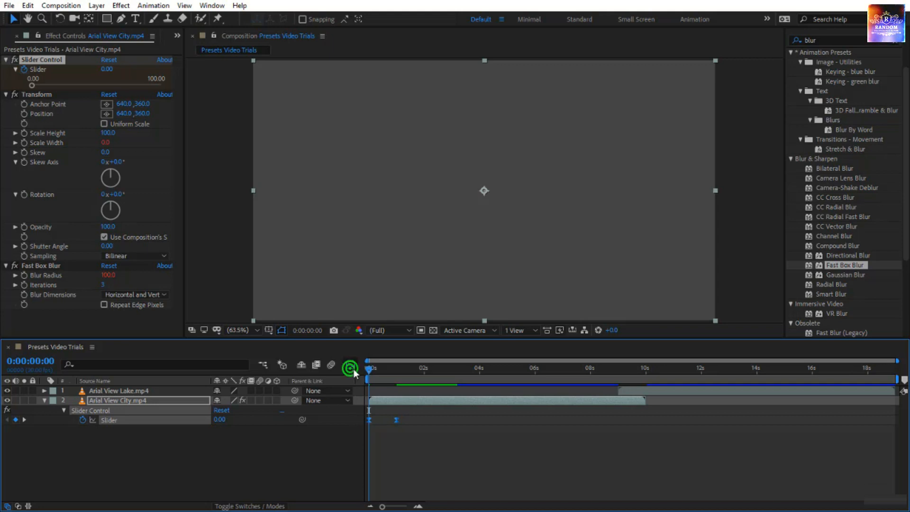
pyautogui.click(394, 476)
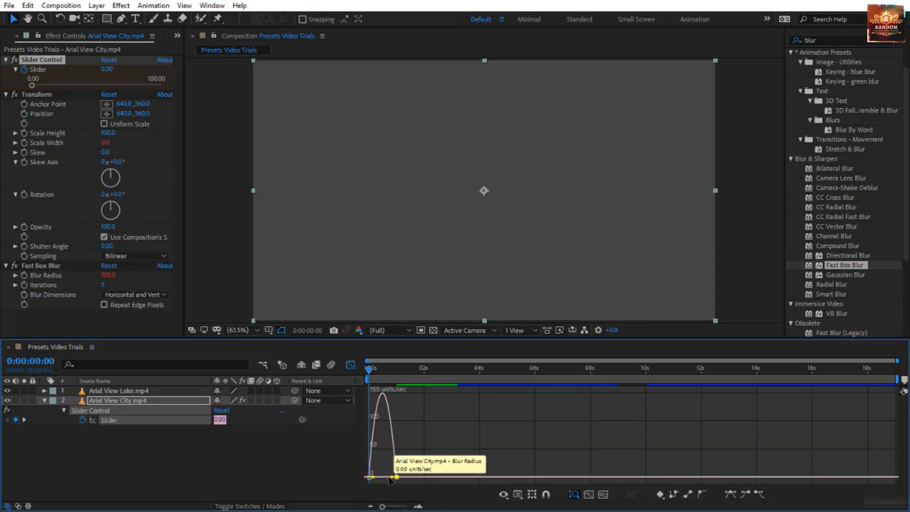
pyautogui.moveTo(393, 477); pyautogui.dragTo(372, 483)
pyautogui.click(412, 447)
pyautogui.click(340, 448)
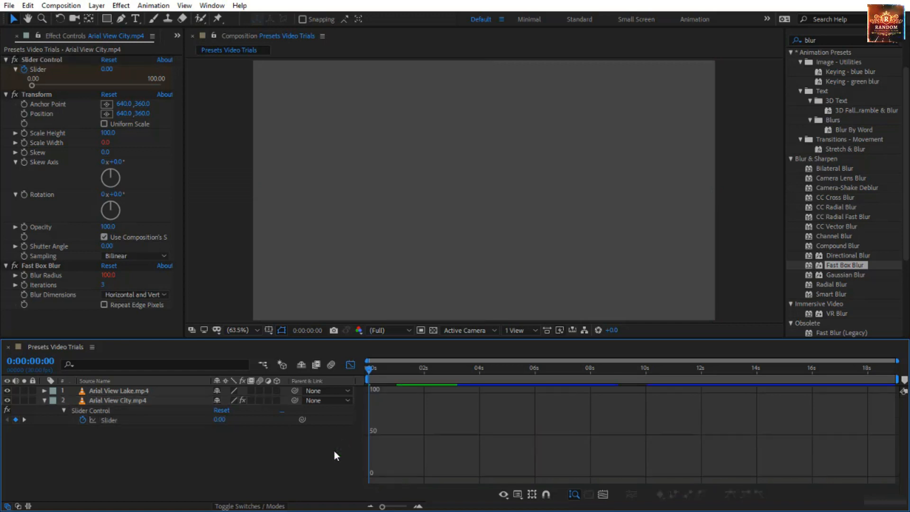
# Preview the eased animation, return to 0:00:00:00 and list the City layer's effects in the timeline with Slider Control collapsed
pyautogui.press('space')
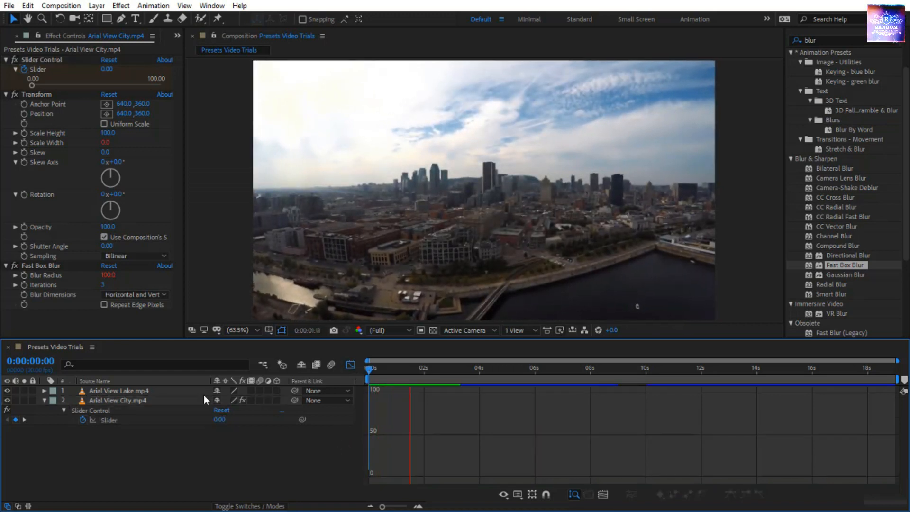
pyautogui.click(44, 402)
pyautogui.click(44, 402)
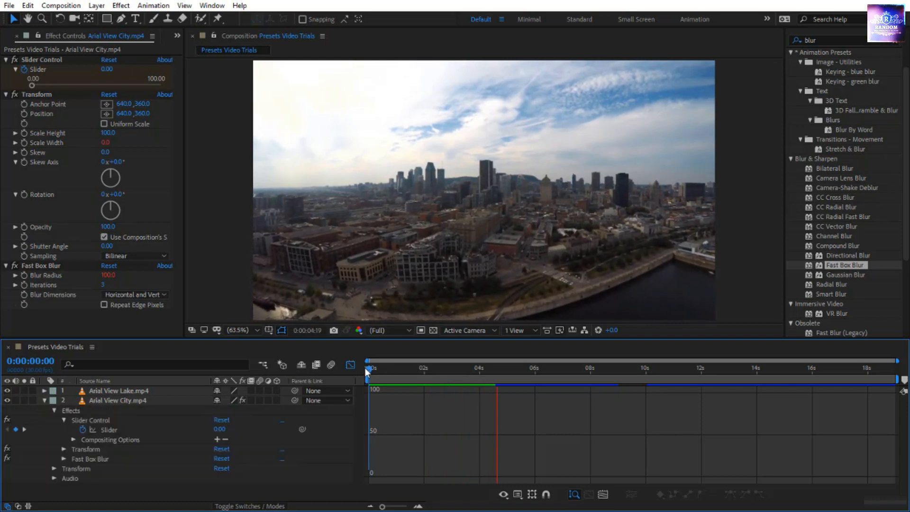
pyautogui.click(367, 368)
pyautogui.click(64, 420)
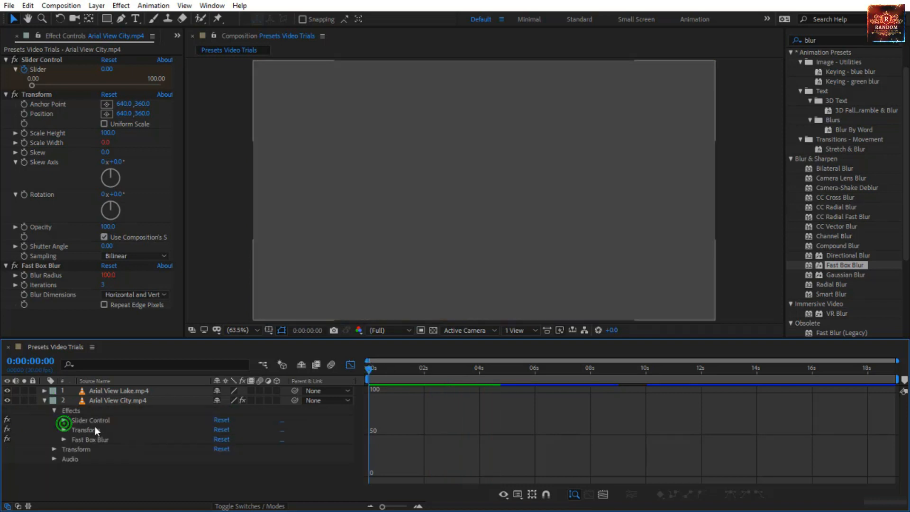
# Select the City layer's whole Effects group and switch the timeline from the graph editor back to layer bars
pyautogui.click(89, 420)
pyautogui.click(100, 431)
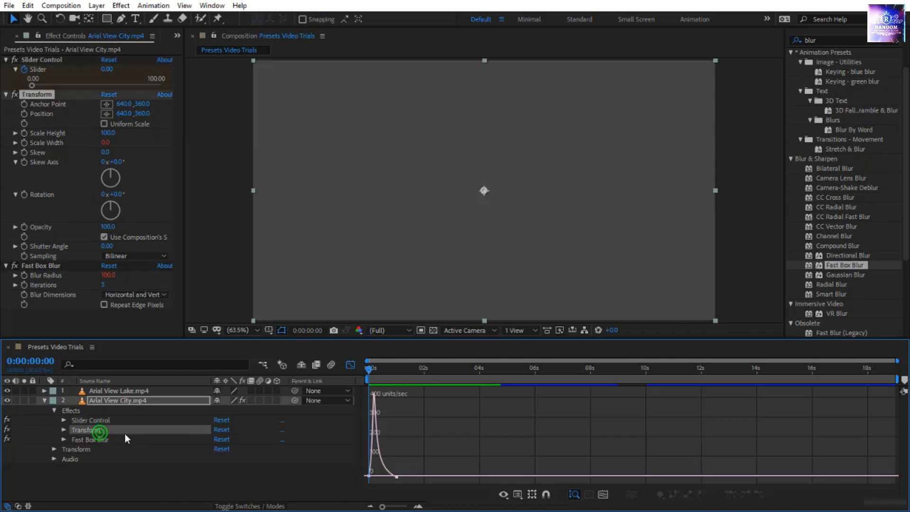
pyautogui.click(75, 439)
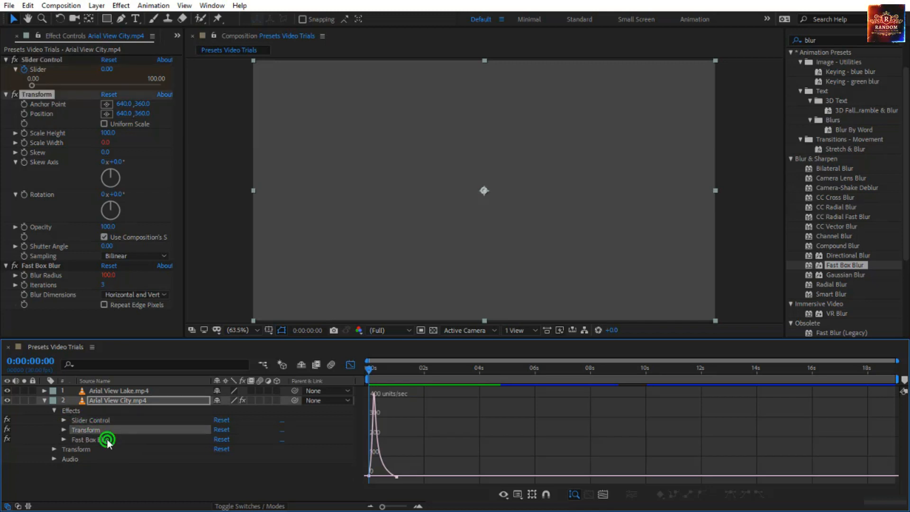
pyautogui.click(76, 410)
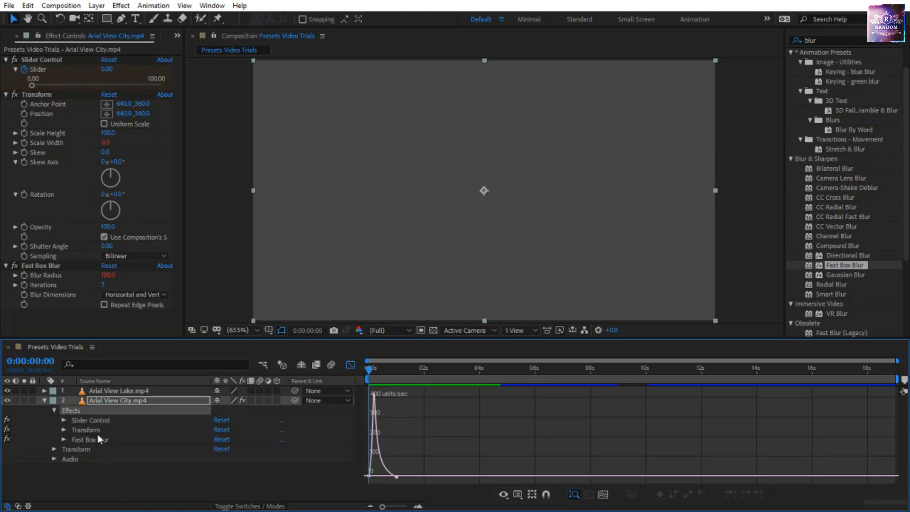
pyautogui.click(351, 366)
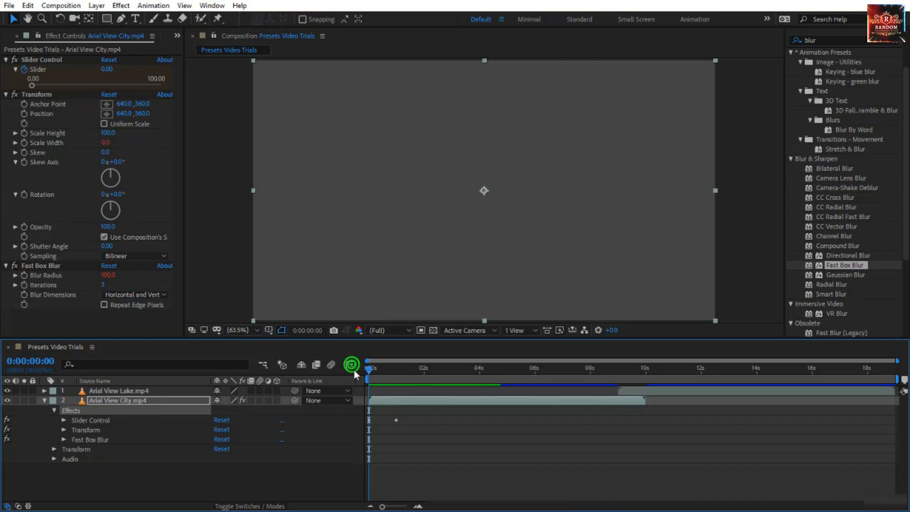
# Clear the "blur" search from the effects and presets list
pyautogui.click(680, 392)
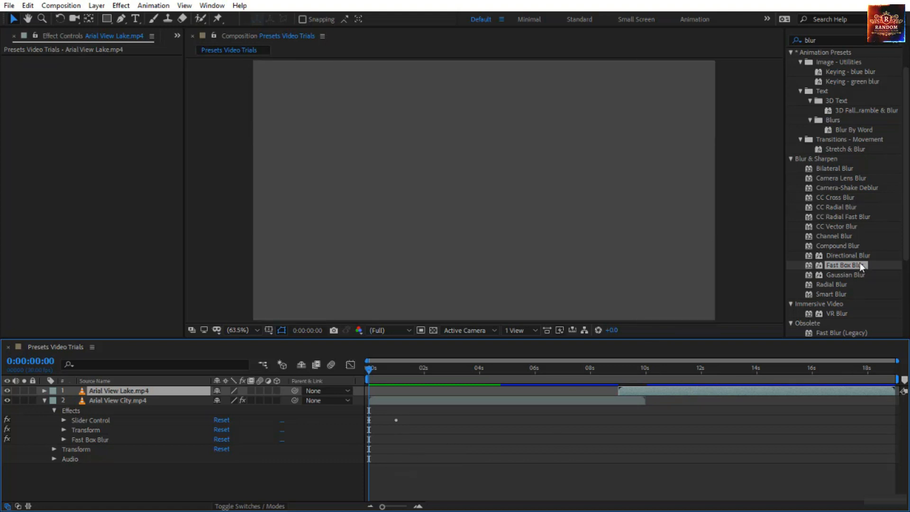
pyautogui.scroll(3, 860, 264)
pyautogui.click(895, 102)
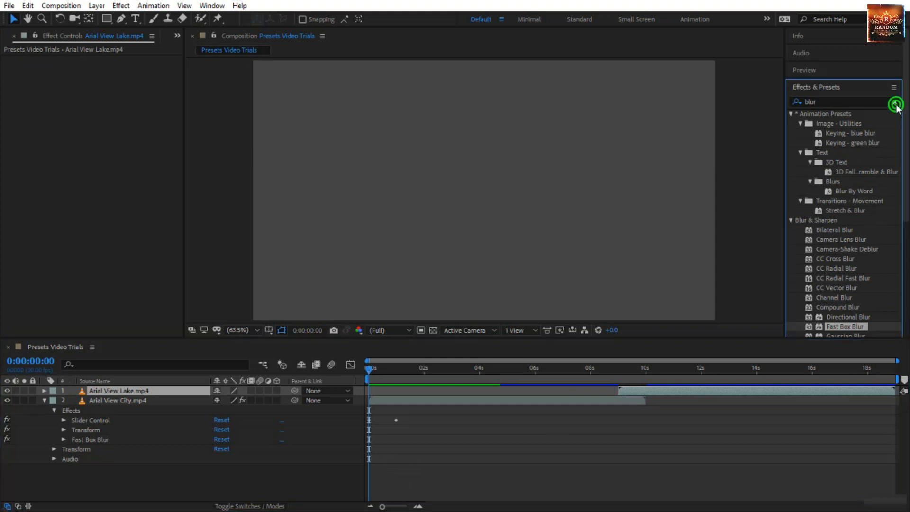
# Save the City layer's Effects group as an animation preset named "Scale and Blur" in the User Presets folder
pyautogui.click(78, 412)
pyautogui.scroll(-3, 883, 272)
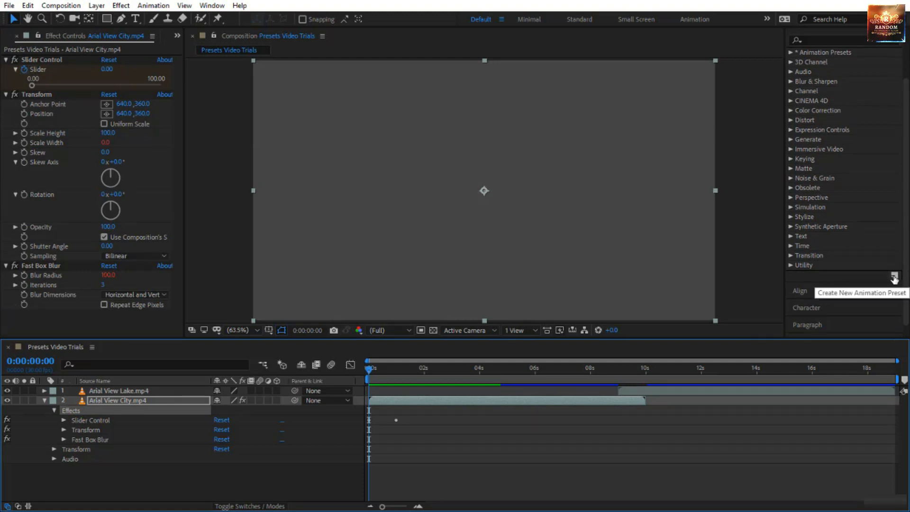
pyautogui.click(156, 7)
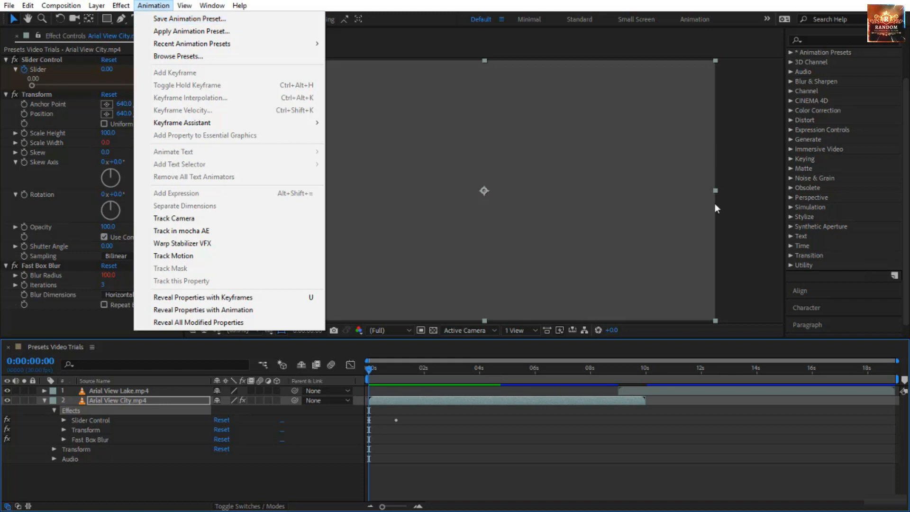
pyautogui.click(185, 23)
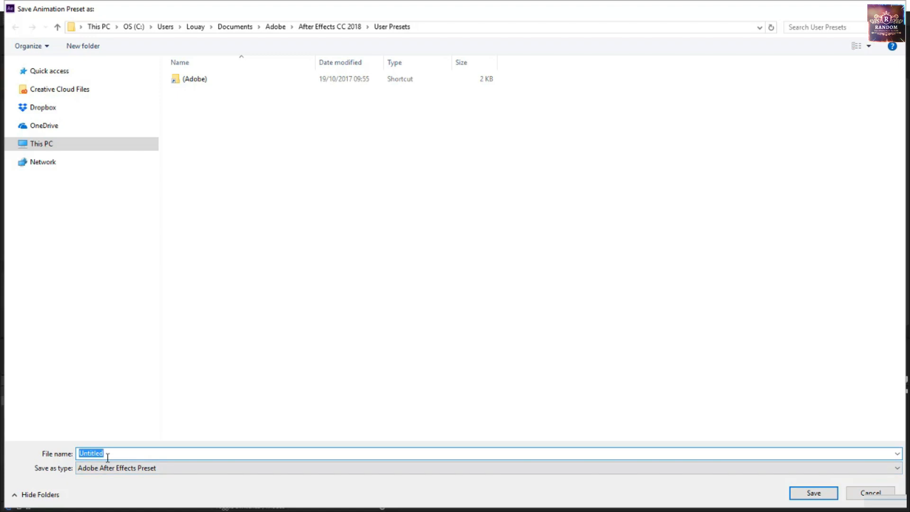
pyautogui.write('Scale and Blur')
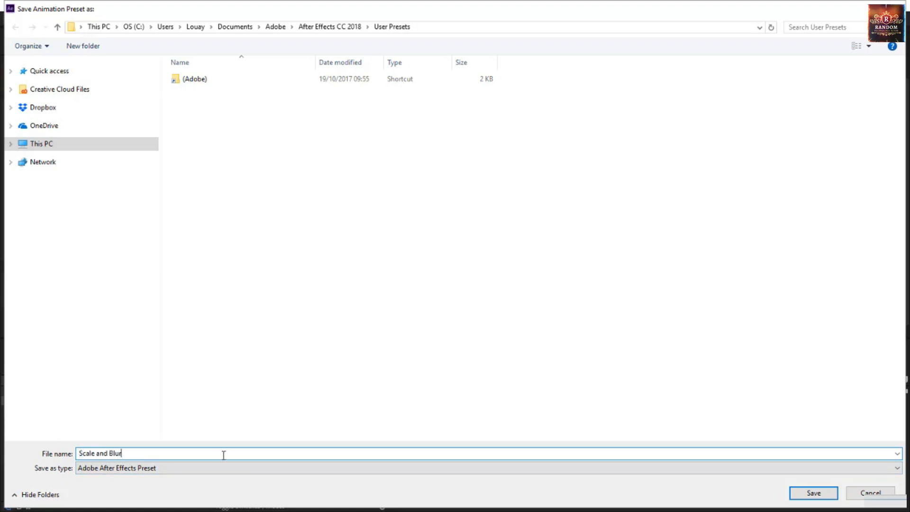
pyautogui.click(827, 491)
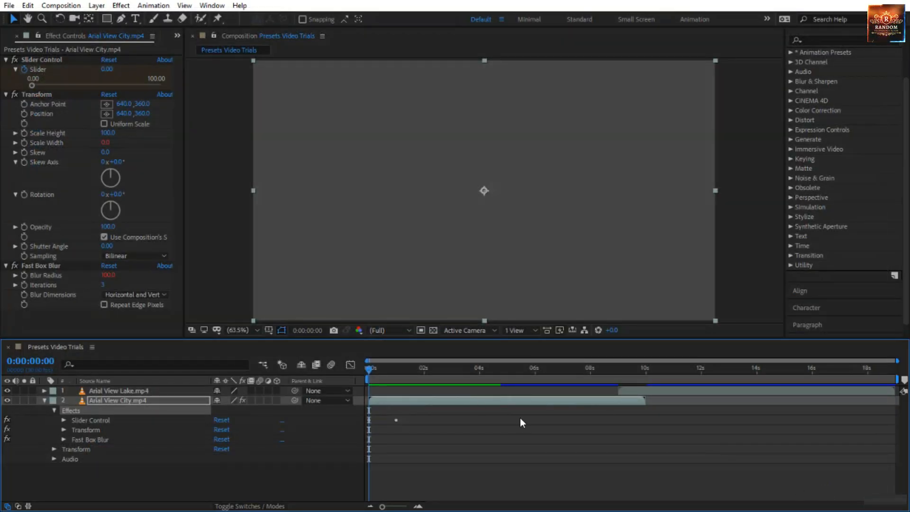
pyautogui.click(743, 159)
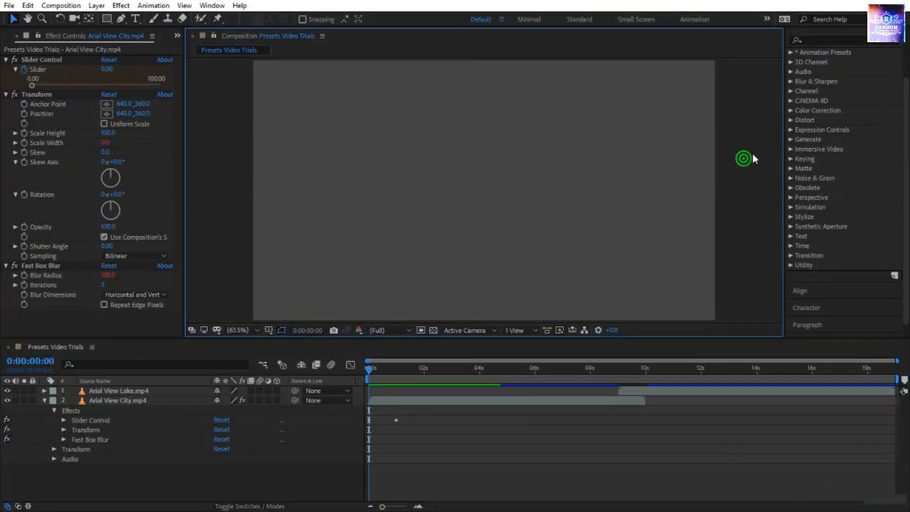
# Browse the Presets and User Presets folders under Animation Presets to locate the saved Scale and Blur preset
pyautogui.click(791, 52)
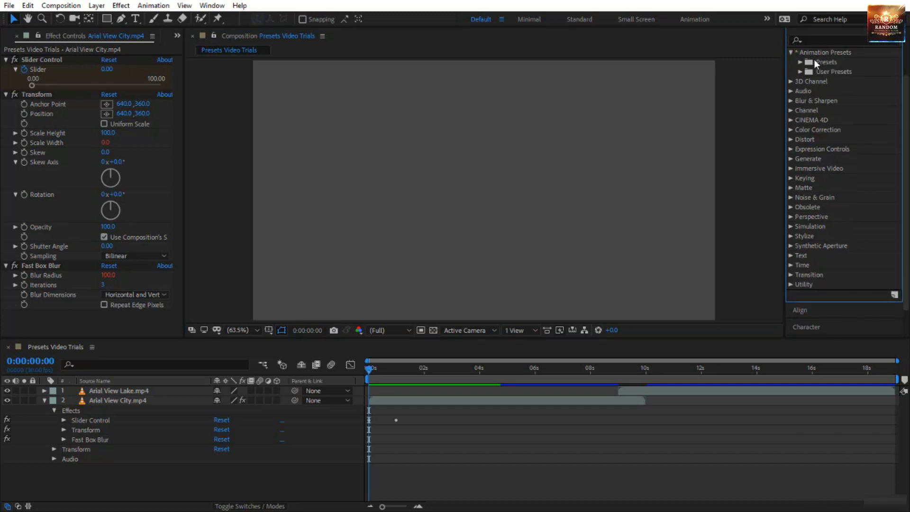
pyautogui.scroll(2, 832, 104)
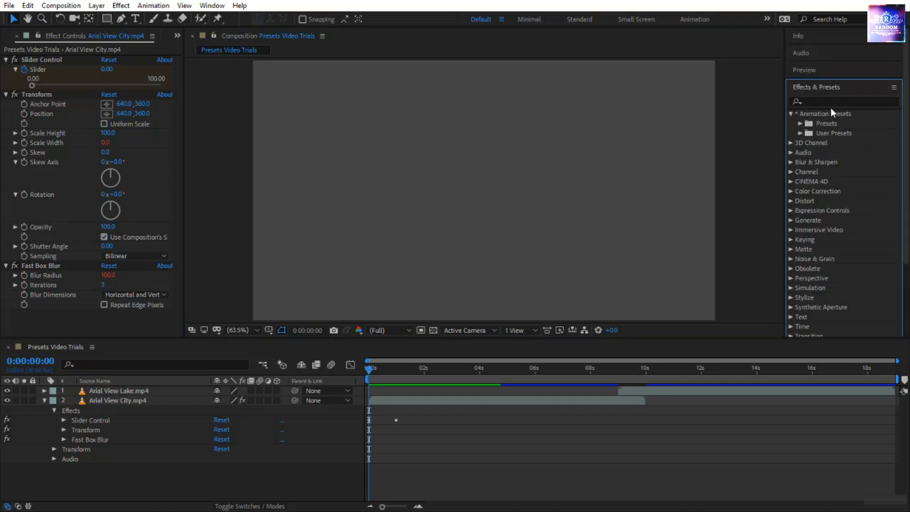
pyautogui.click(800, 123)
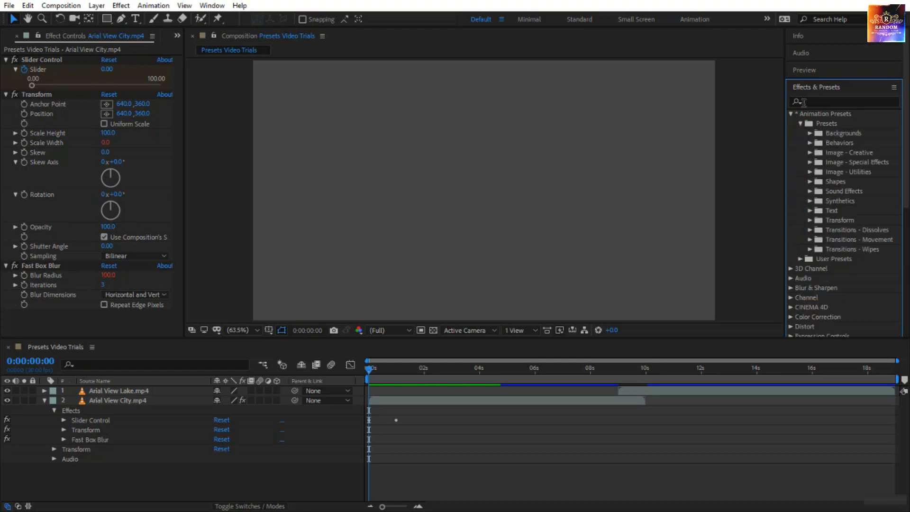
pyautogui.click(801, 123)
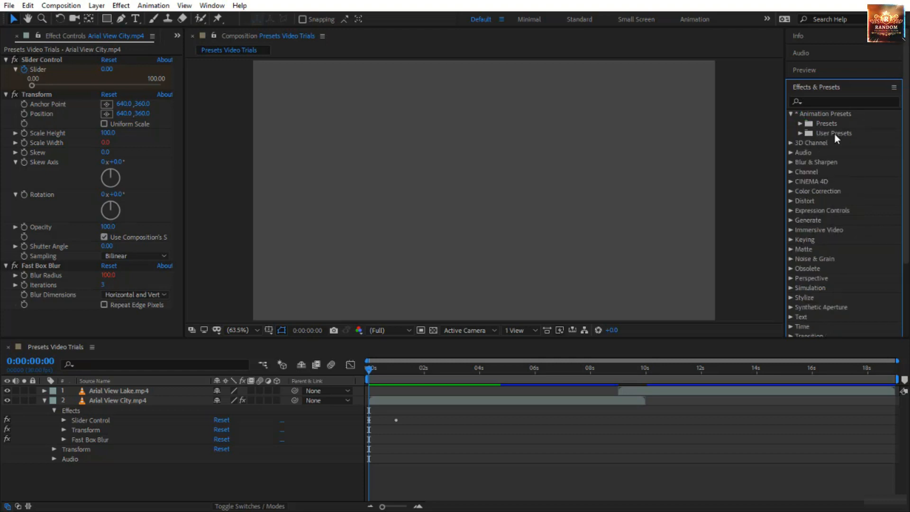
pyautogui.click(800, 133)
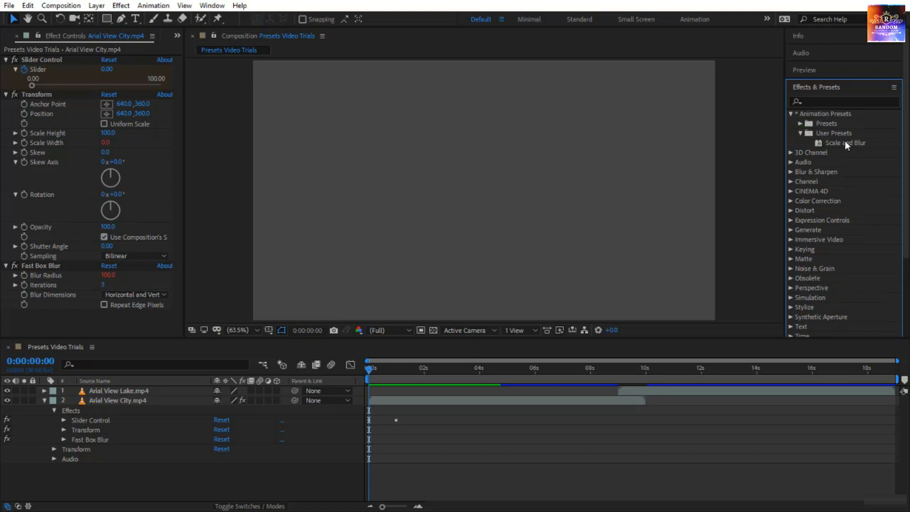
pyautogui.click(850, 143)
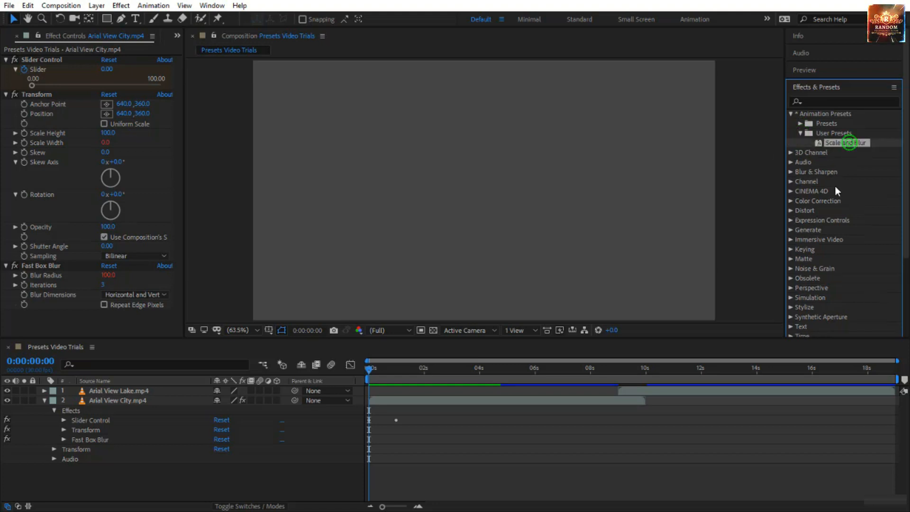
pyautogui.click(800, 134)
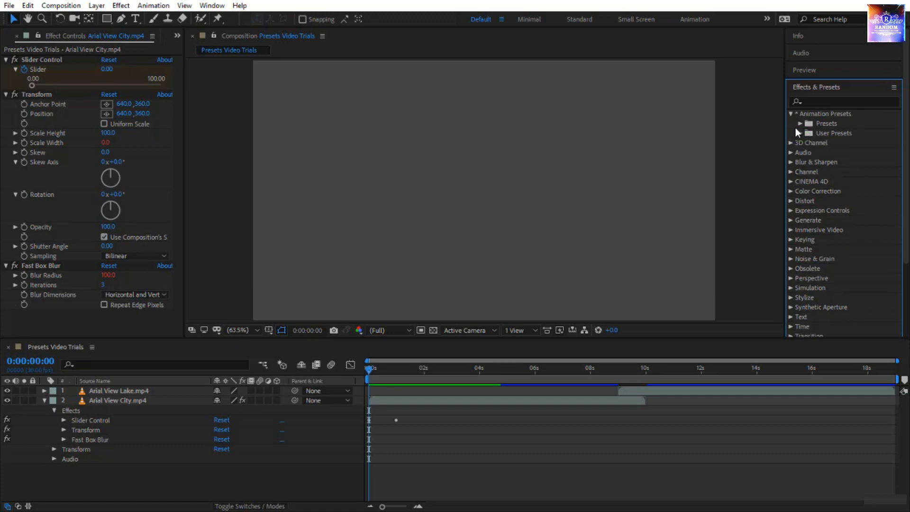
pyautogui.click(800, 133)
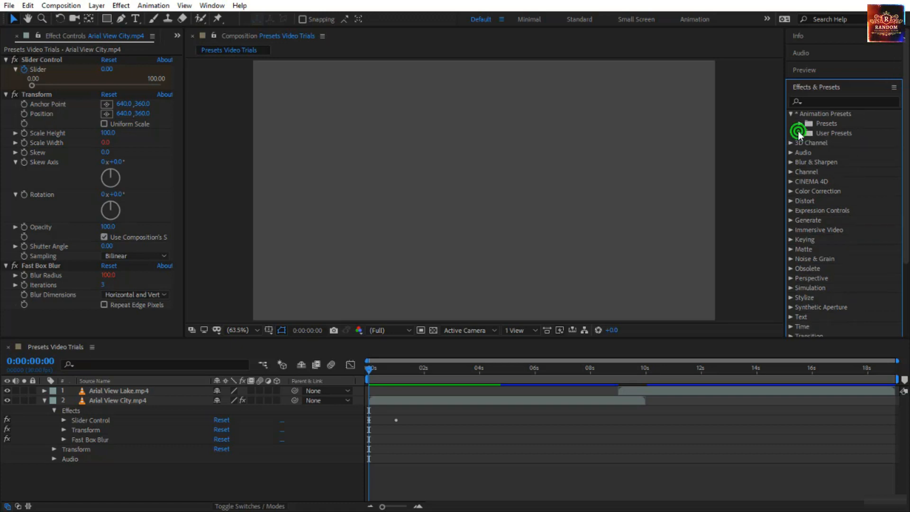
# Move the current time to the Lake clip's start at 0:00:09:00 and apply the Scale and Blur preset to that layer
pyautogui.click(662, 388)
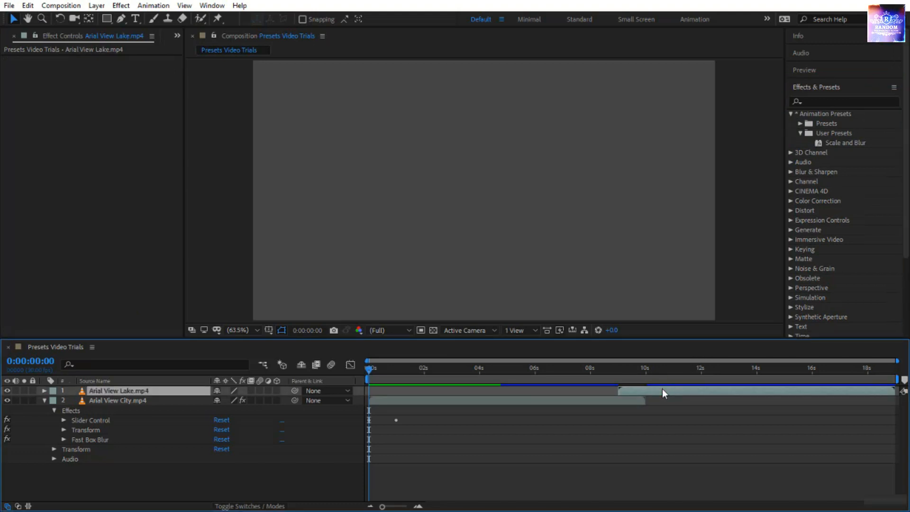
pyautogui.press('i')
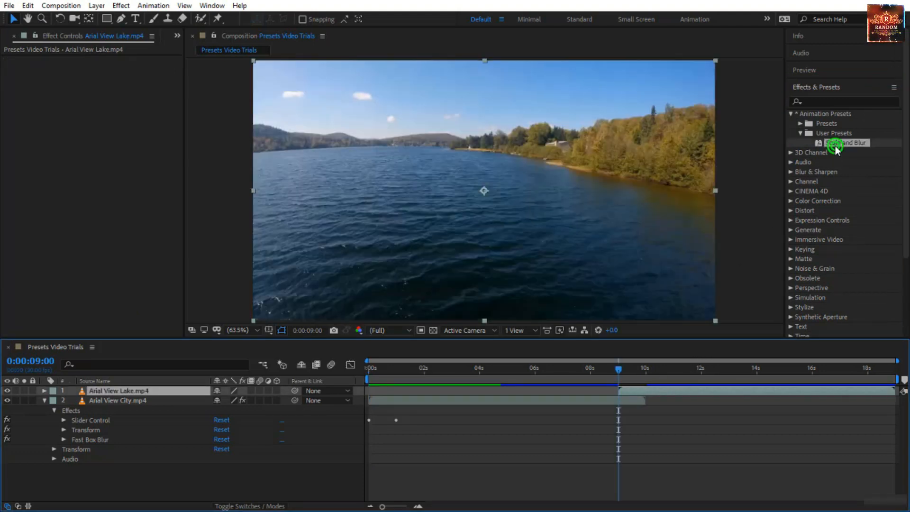
pyautogui.moveTo(843, 143); pyautogui.dragTo(653, 388)
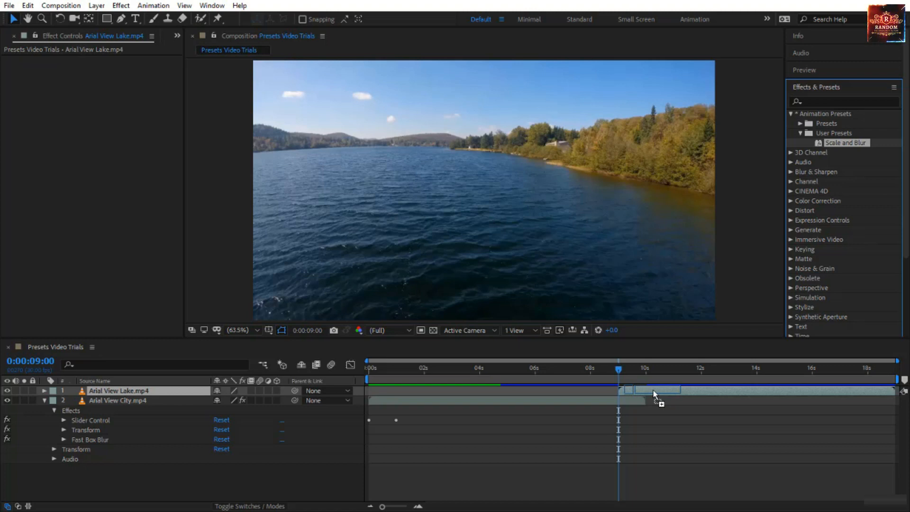
pyautogui.moveTo(653, 389); pyautogui.dragTo(653, 388)
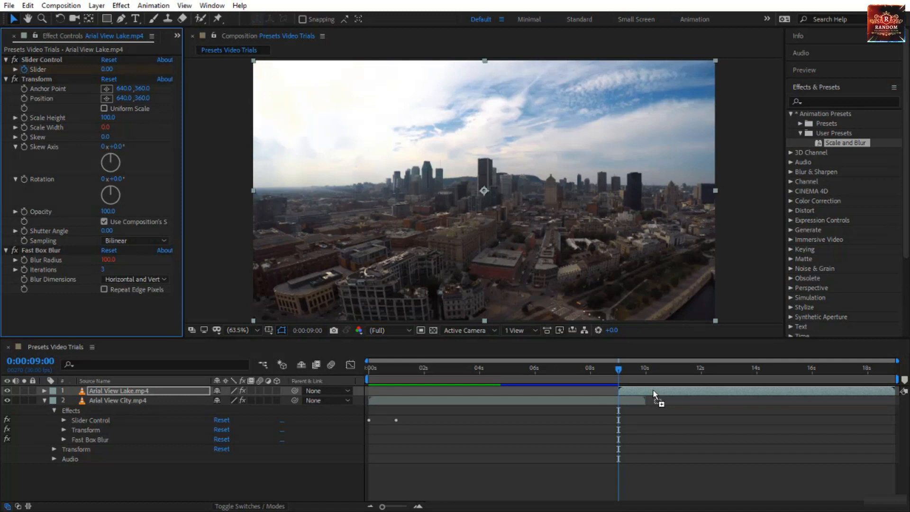
# Reveal the Lake layer's Slider keyframes, and list all its effects in the timeline with Slider Control collapsed
pyautogui.click(653, 389)
pyautogui.press('u')
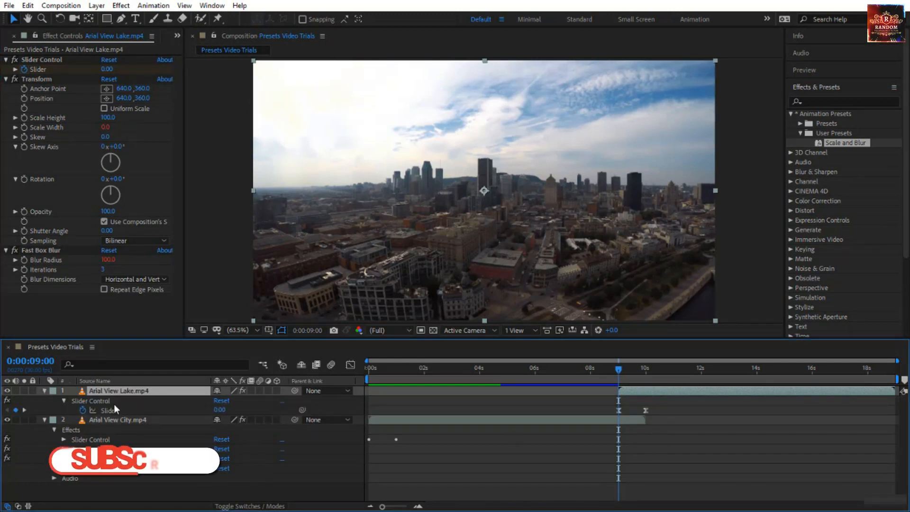
pyautogui.click(44, 391)
pyautogui.click(45, 390)
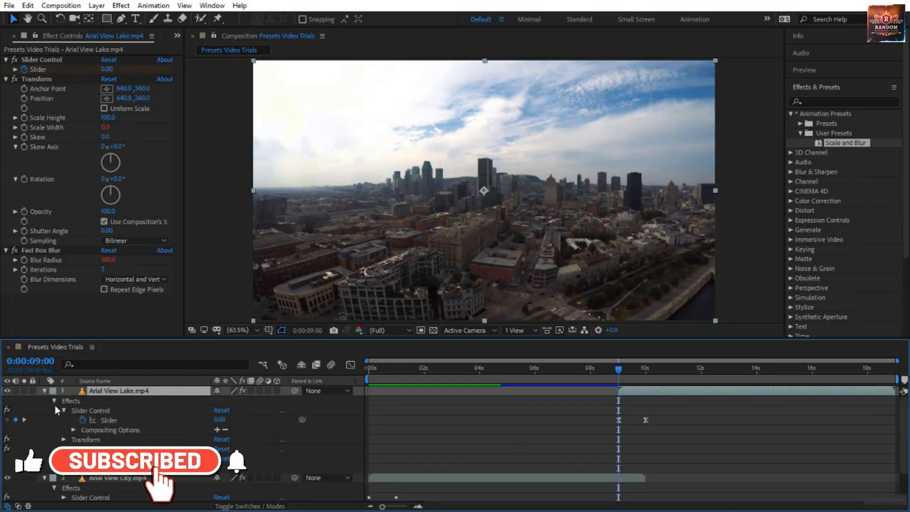
pyautogui.click(65, 410)
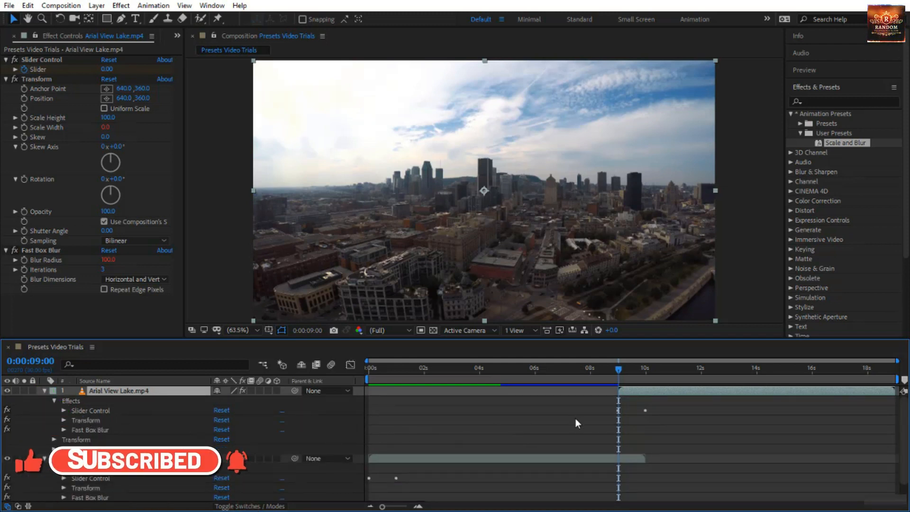
# Preview the Lake clip's transition from 0:00:09:00 and move the current time to 0:00:11:02
pyautogui.press('space')
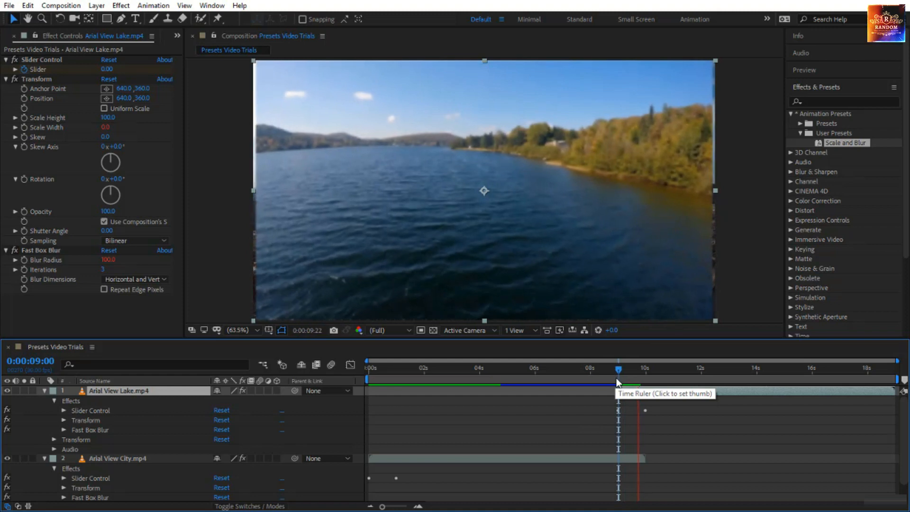
pyautogui.moveTo(620, 371); pyautogui.dragTo(676, 385)
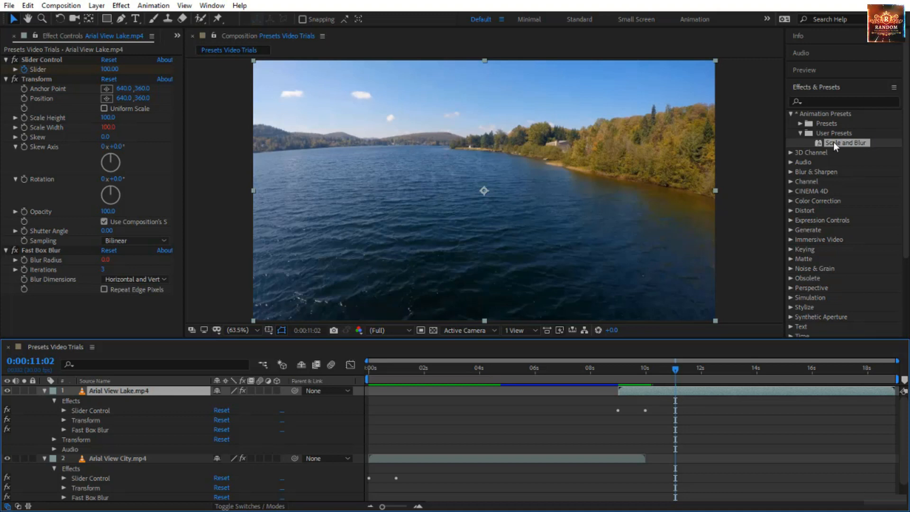
# Delete the Scale and Blur preset file from the User Presets folder in File Explorer and return to After Effects
pyautogui.hotkey('ctrl', 'a')
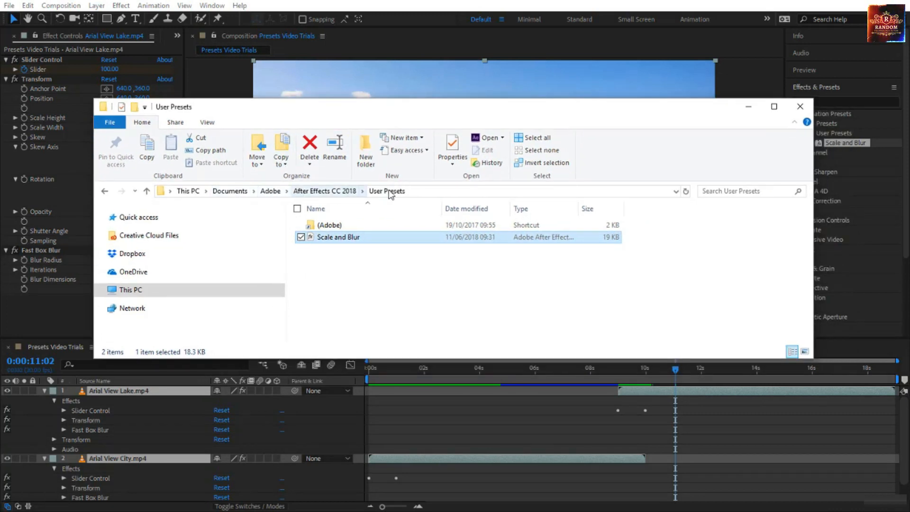
pyautogui.click(361, 285)
pyautogui.click(364, 241)
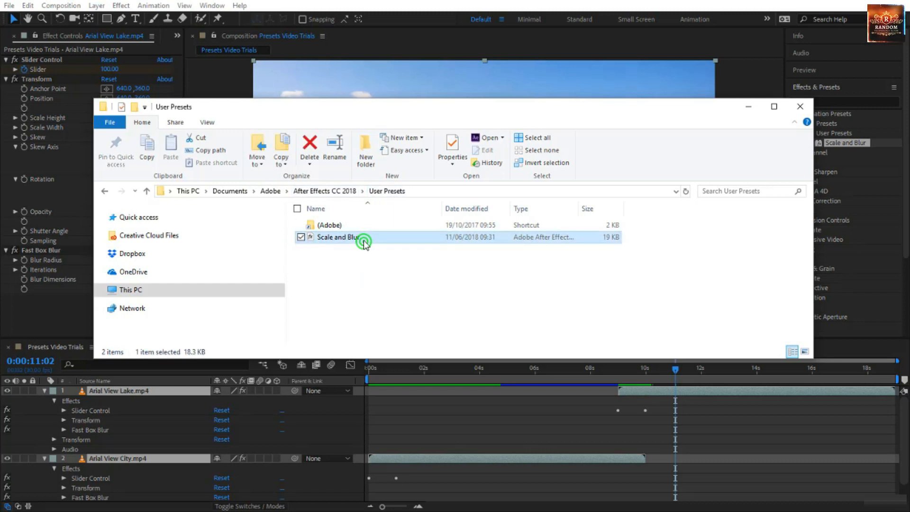
pyautogui.press('Delete')
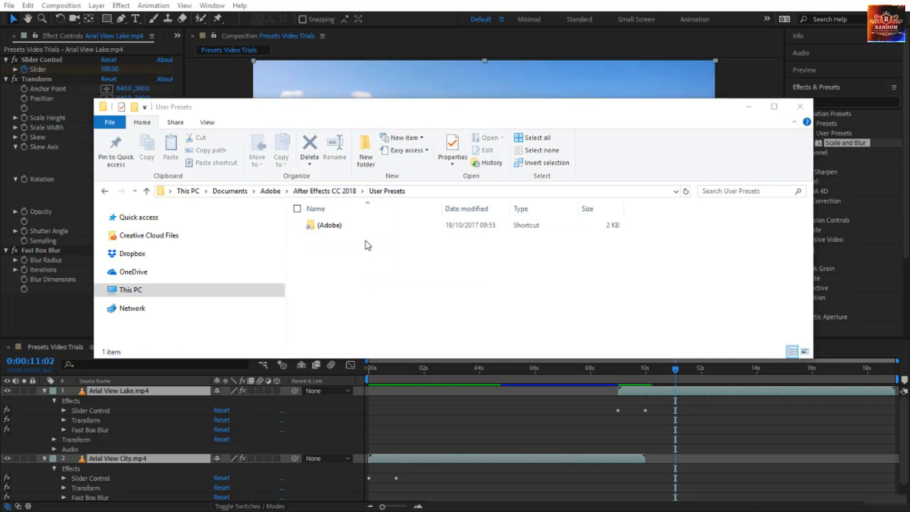
pyautogui.click(590, 38)
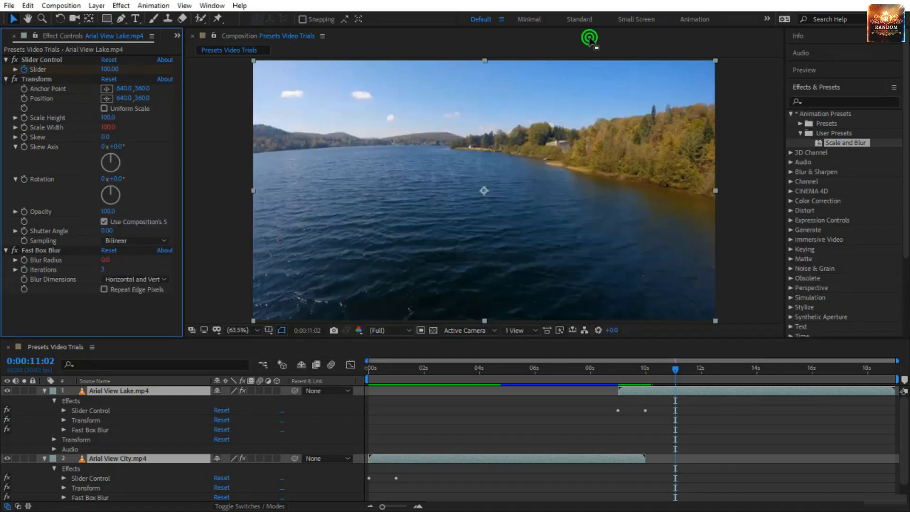
# Refresh the effects and presets list and expand Animation Presets to check for the deleted preset
pyautogui.click(845, 172)
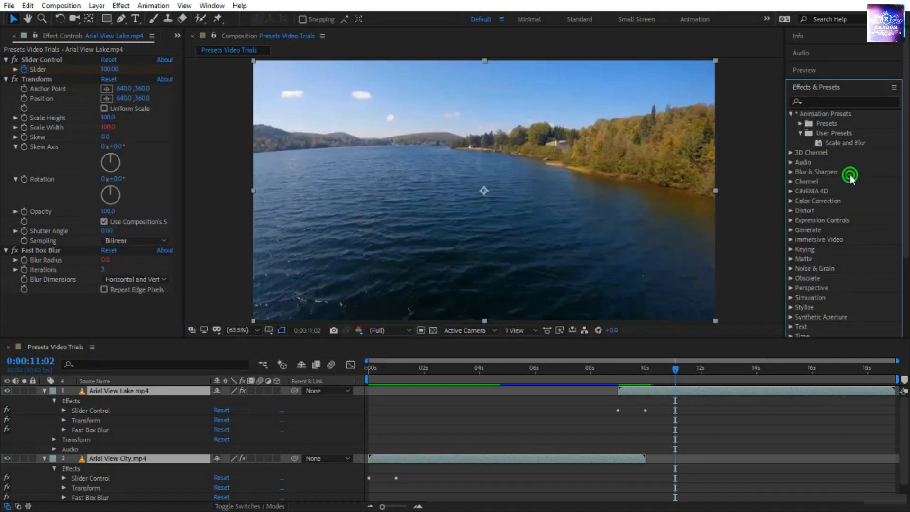
pyautogui.click(857, 141)
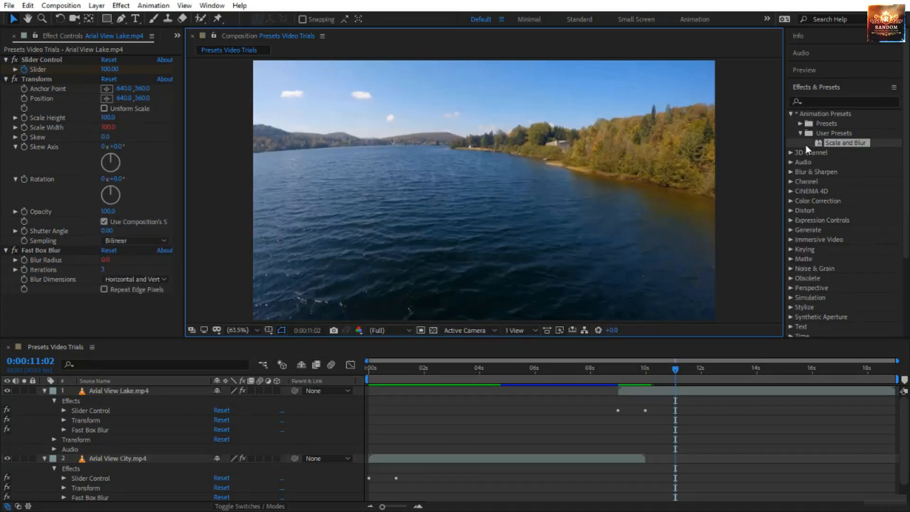
pyautogui.click(895, 89)
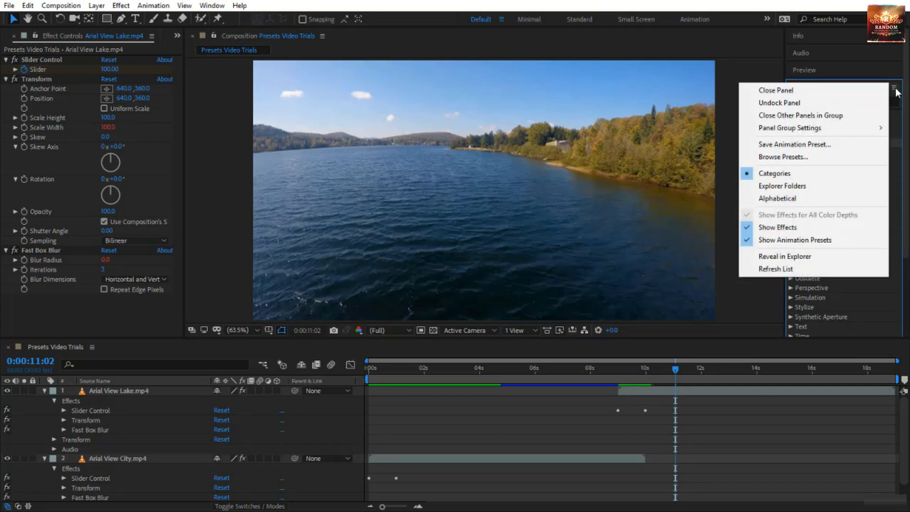
pyautogui.click(813, 267)
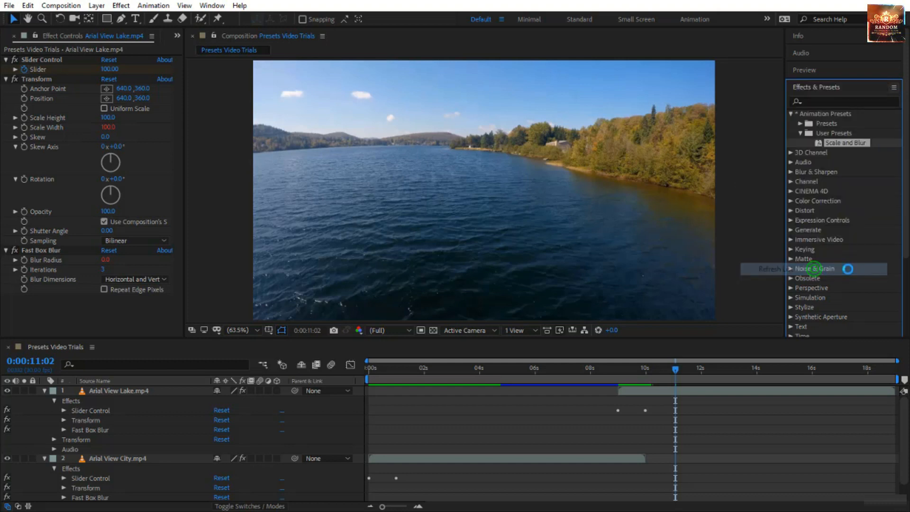
pyautogui.click(791, 114)
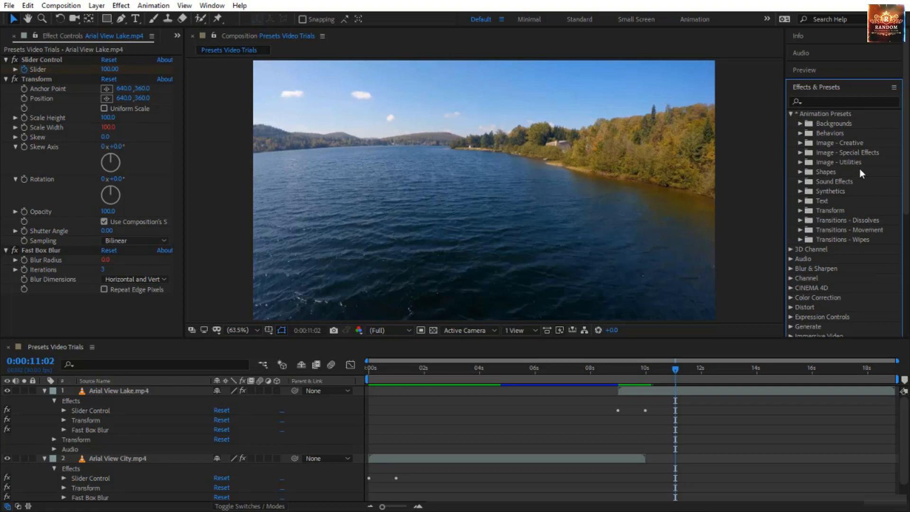
pyautogui.click(758, 235)
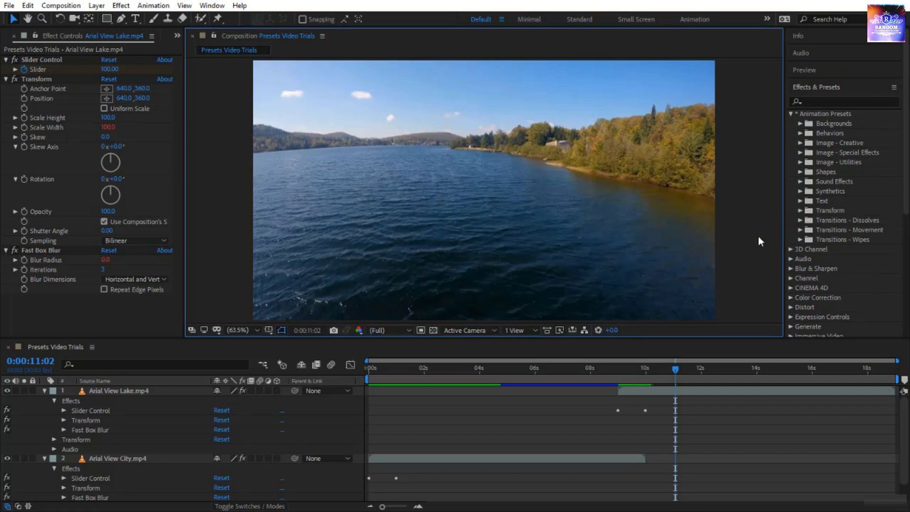